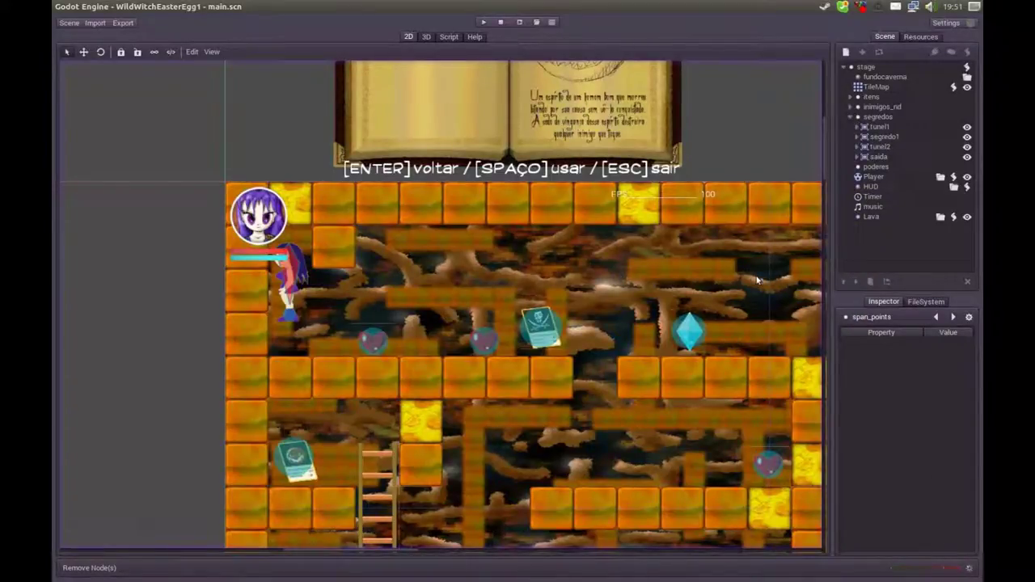
# Nudge the Player slightly down, then select the stage root node to show its main.gd script.
pyautogui.moveTo(757, 279)
pyautogui.mouseDown(button='middle')
pyautogui.moveTo(583, 313)
pyautogui.moveTo(544, 300)
pyautogui.mouseUp(button='middle')
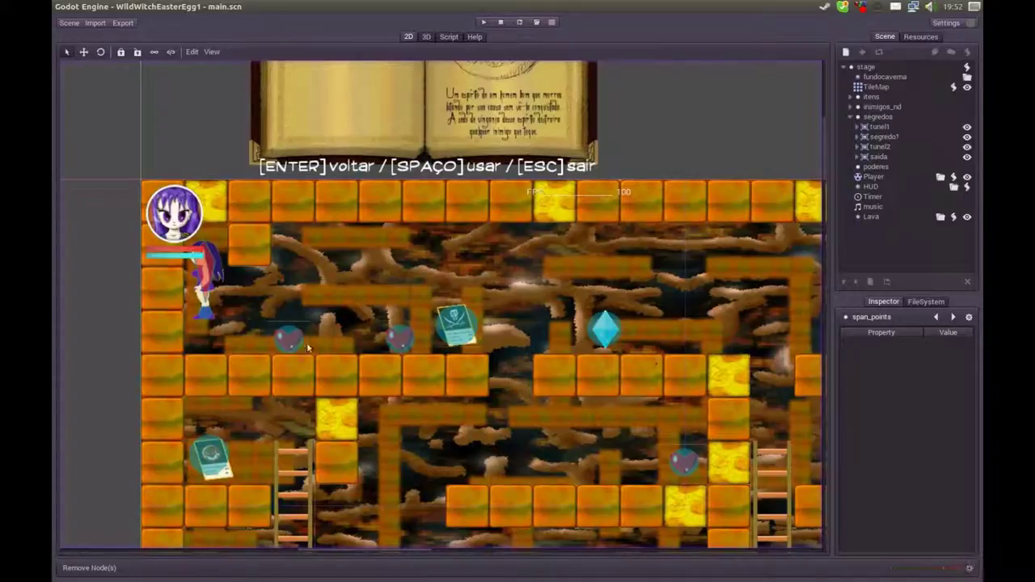
pyautogui.click(206, 283)
pyautogui.moveTo(207, 282); pyautogui.dragTo(205, 290)
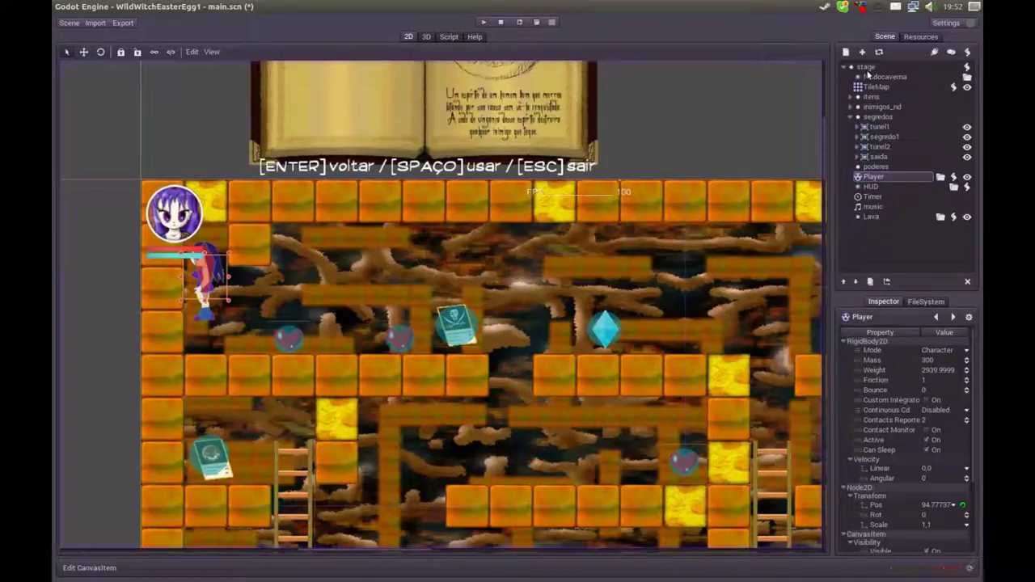
pyautogui.click(869, 68)
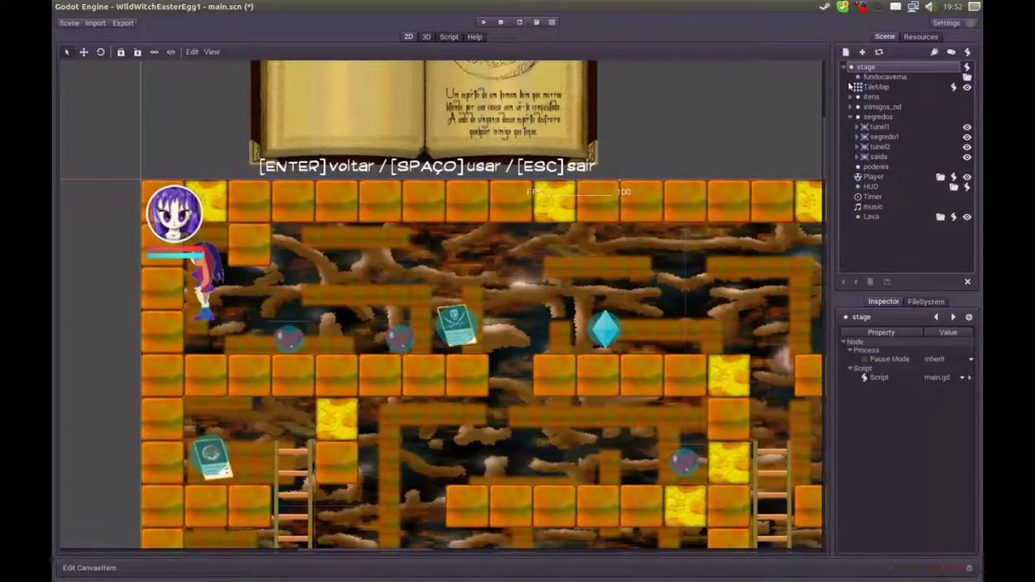
# Create a plain Node under stage, first named span_point, then renamed to spans_points.
pyautogui.click(846, 53)
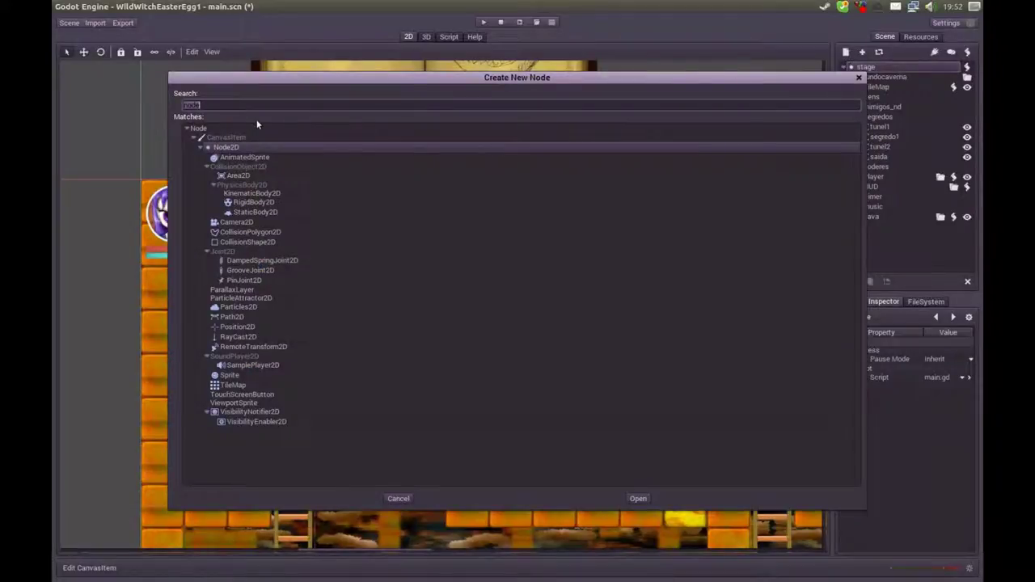
pyautogui.click(199, 129)
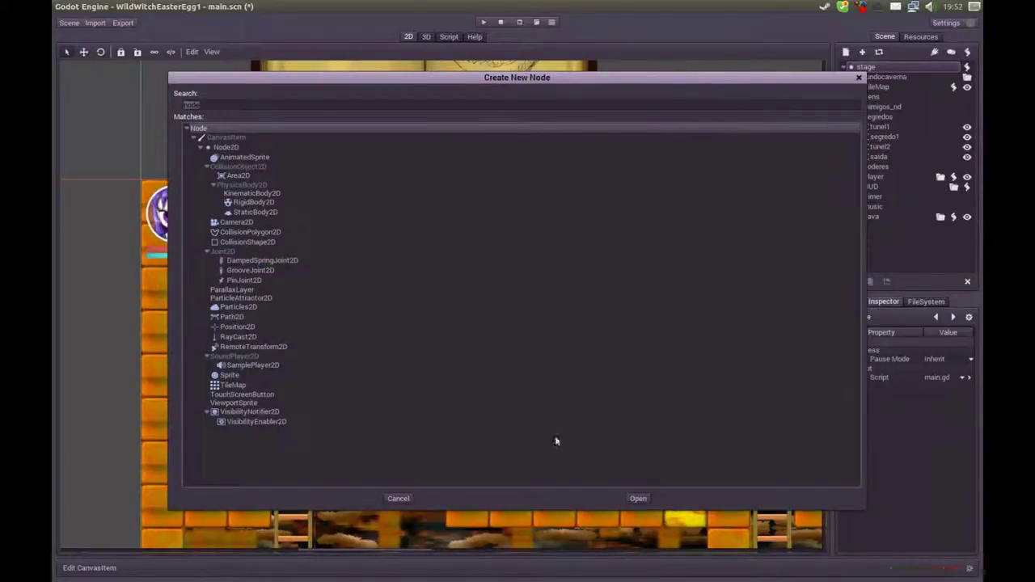
pyautogui.click(644, 504)
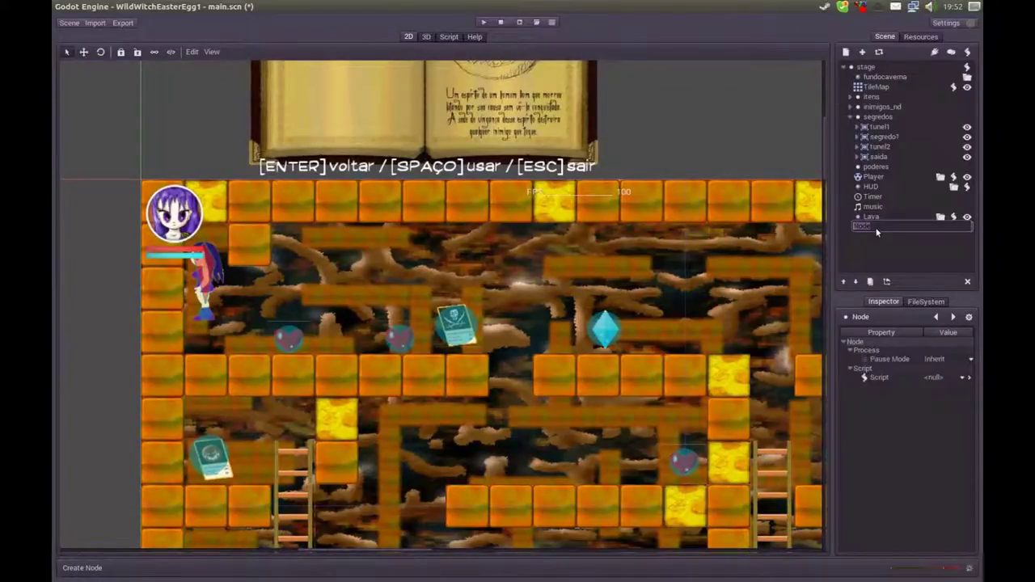
pyautogui.write('span_poin')
pyautogui.write('t')
pyautogui.press('Return')
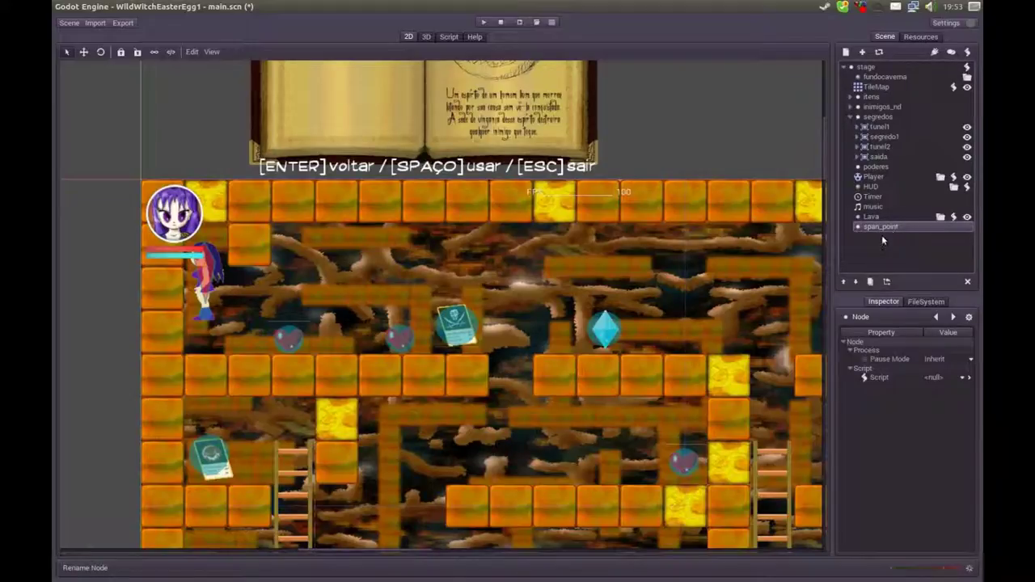
pyautogui.doubleClick(881, 225)
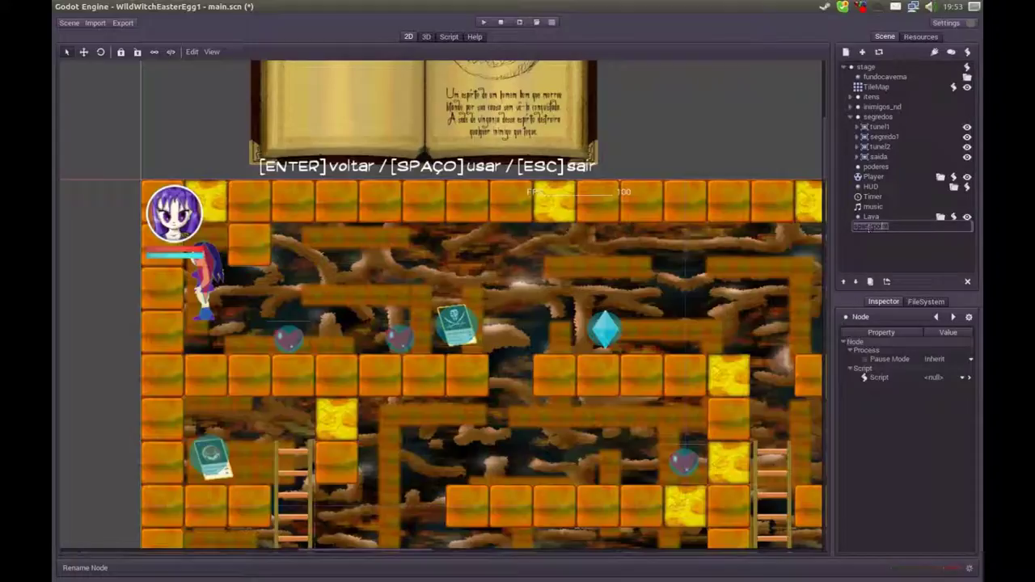
pyautogui.write('spawn_point')
pyautogui.write('s')
pyautogui.press('Return')
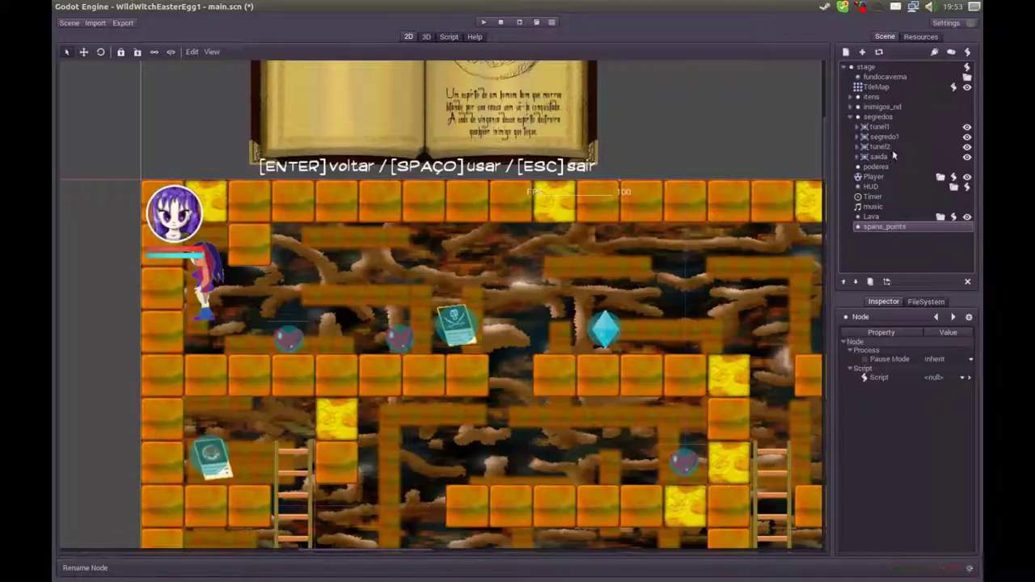
# Add a Node2D child named span1 under spans_points and drop it on the Player's position.
pyautogui.click(845, 53)
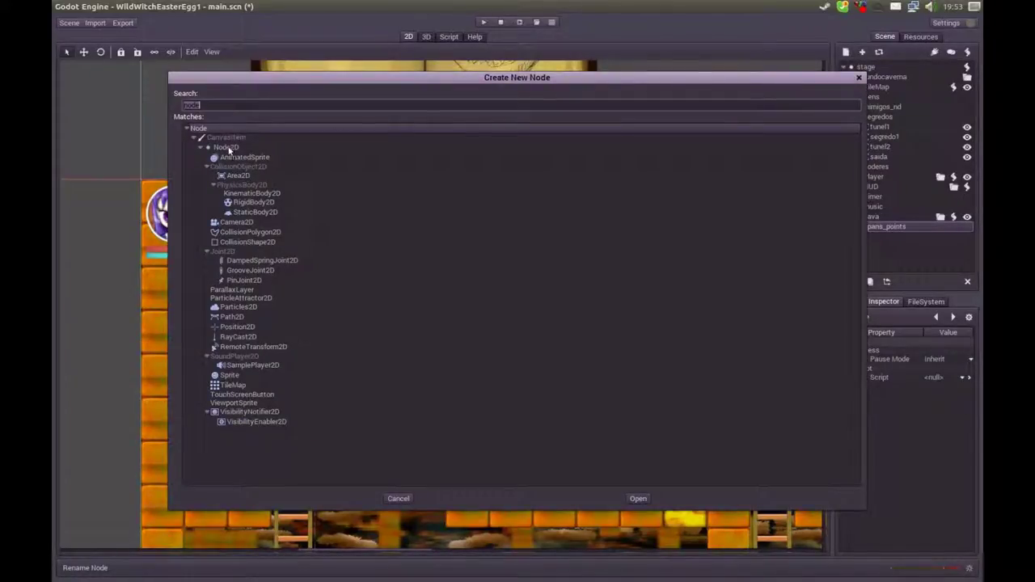
pyautogui.doubleClick(224, 148)
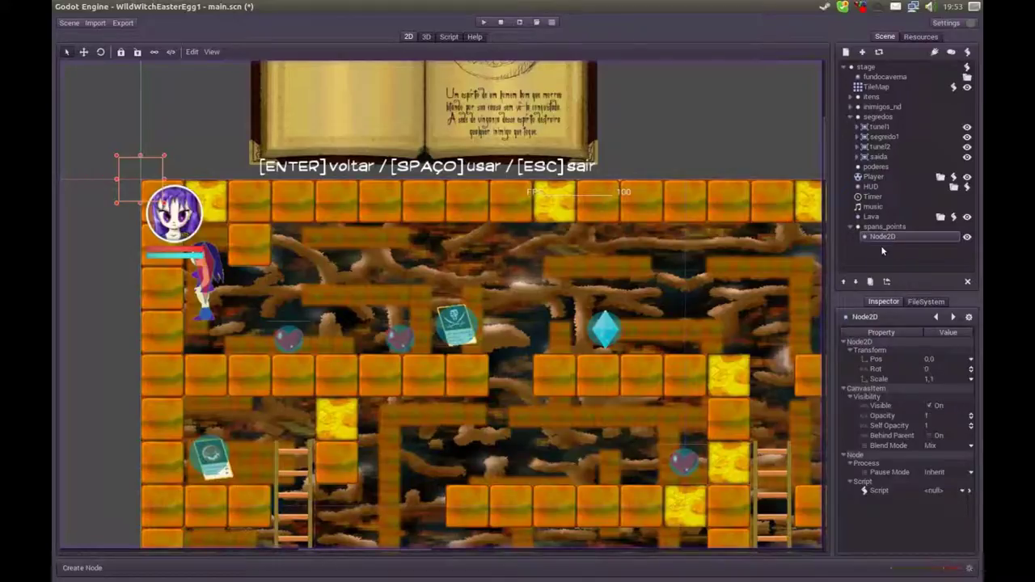
pyautogui.doubleClick(887, 238)
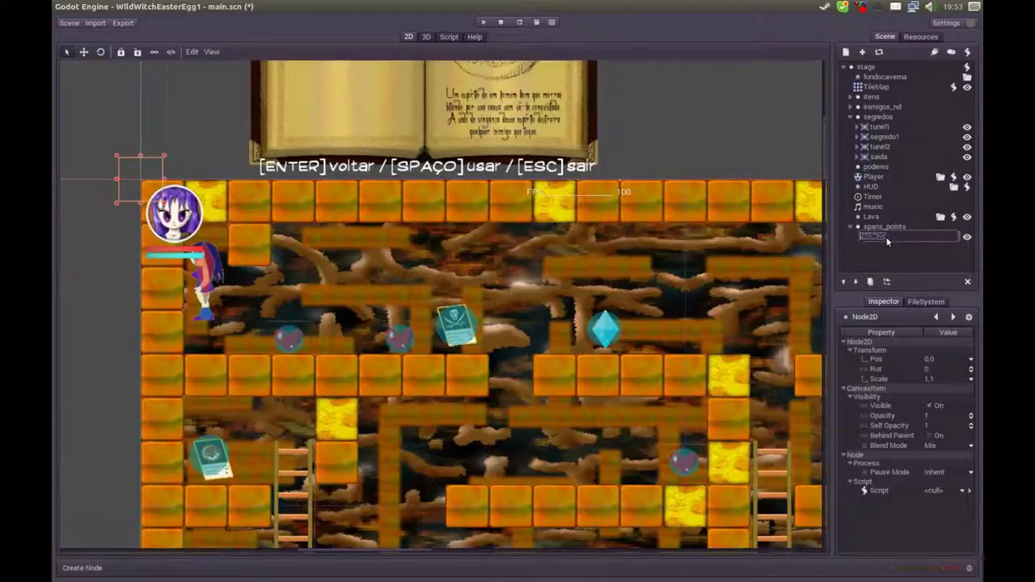
pyautogui.write('span1')
pyautogui.press('Return')
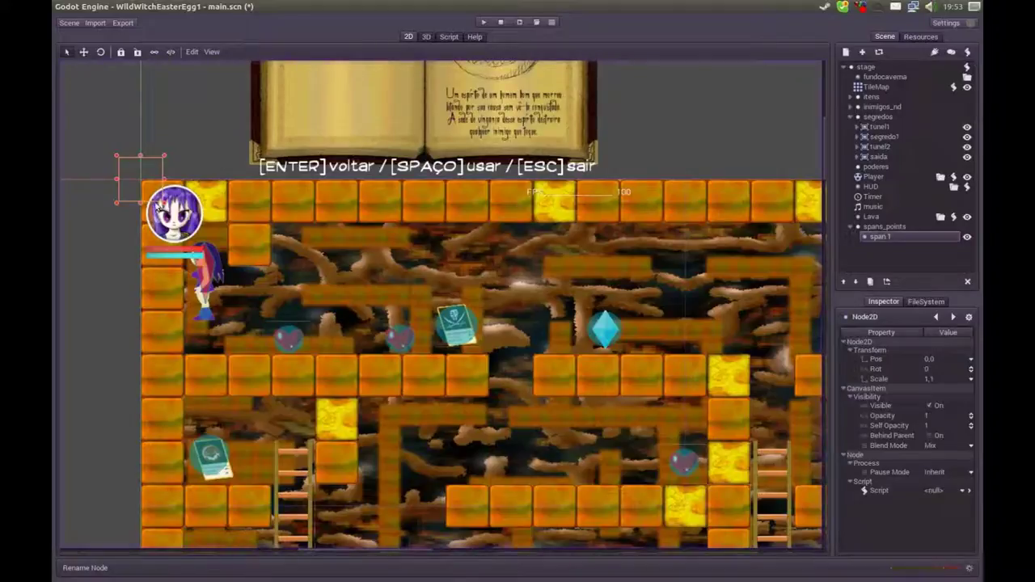
pyautogui.moveTo(134, 178); pyautogui.dragTo(197, 271)
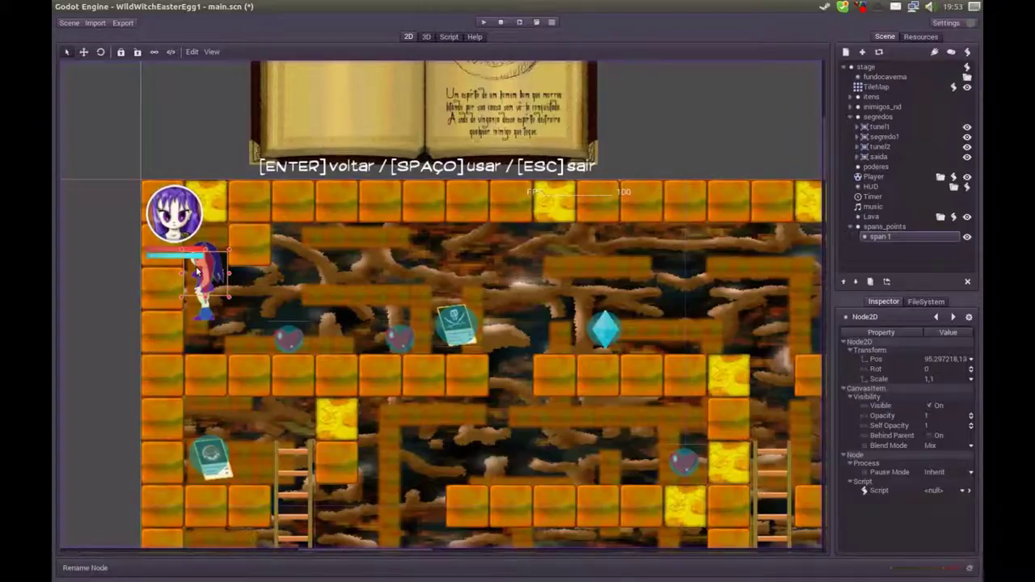
pyautogui.moveTo(197, 271); pyautogui.dragTo(198, 271)
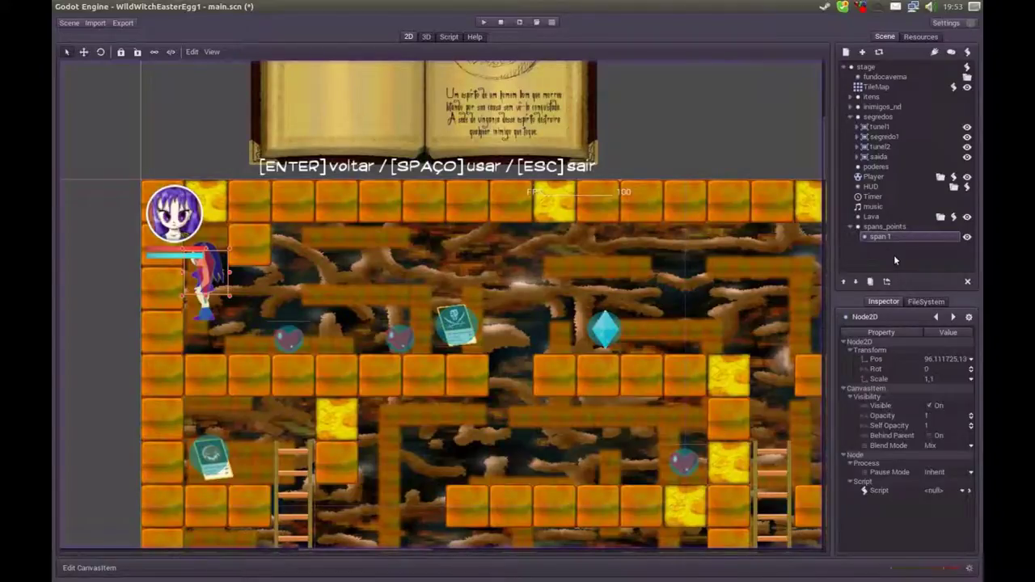
# Duplicate span1 as span 2 and place it deeper in the cave beside the card pickup.
pyautogui.hotkey('ctrl', 'd')
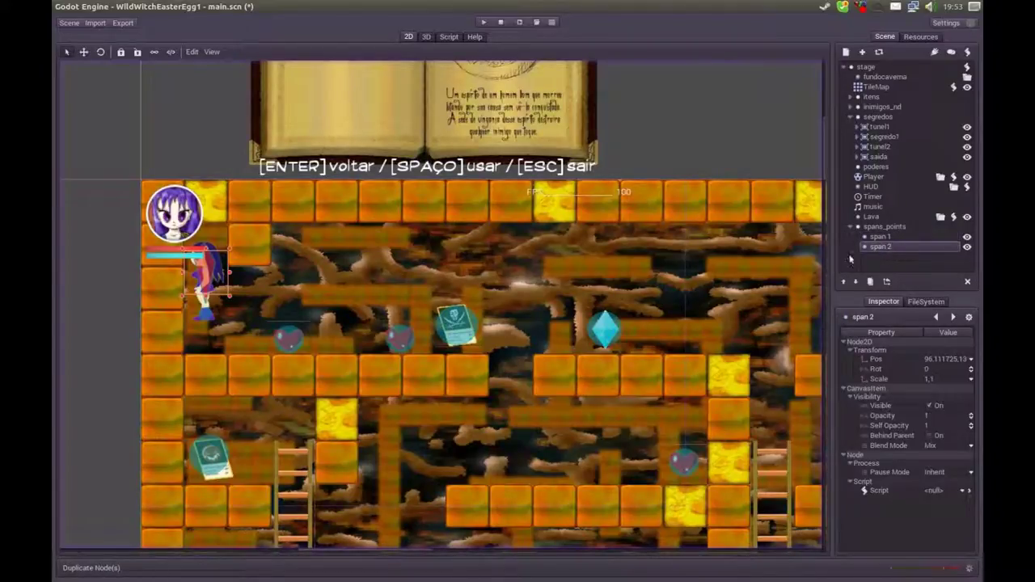
pyautogui.moveTo(209, 270)
pyautogui.mouseDown()
pyautogui.moveTo(370, 421)
pyautogui.moveTo(402, 436)
pyautogui.mouseUp()
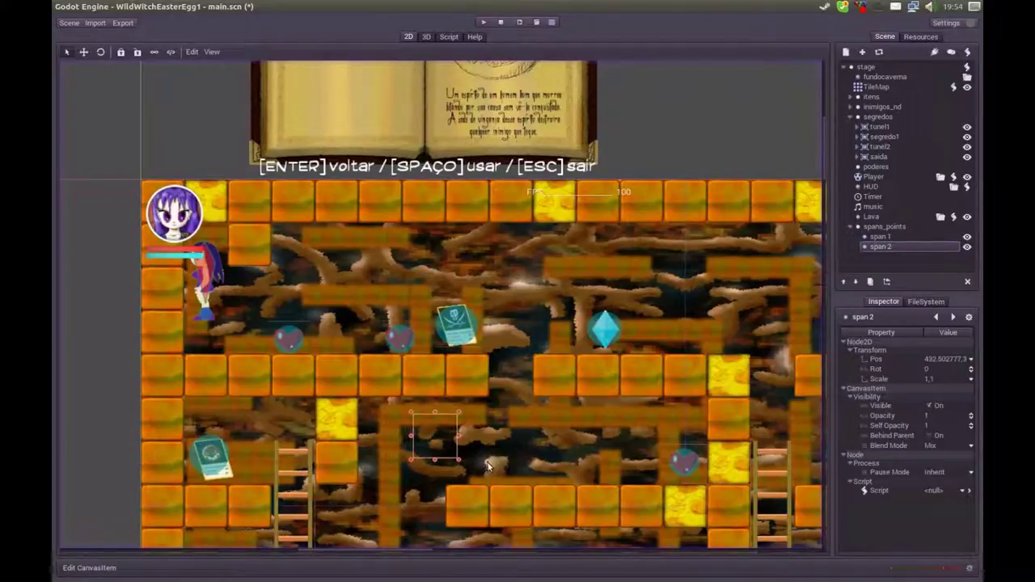
pyautogui.moveTo(445, 431); pyautogui.dragTo(373, 215, button='middle')
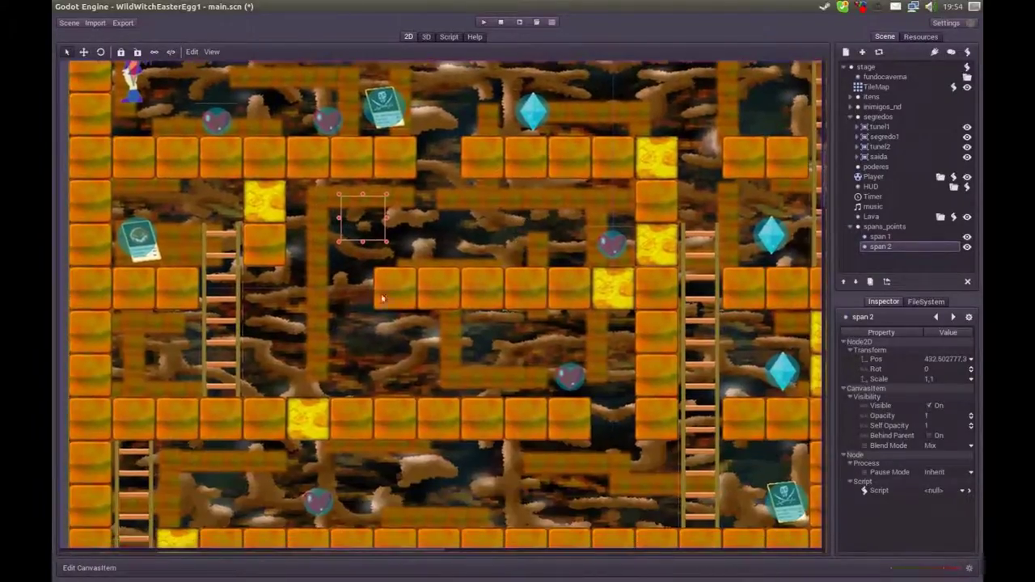
pyautogui.moveTo(373, 215); pyautogui.dragTo(408, 477)
pyautogui.moveTo(460, 525); pyautogui.dragTo(443, 226, button='middle')
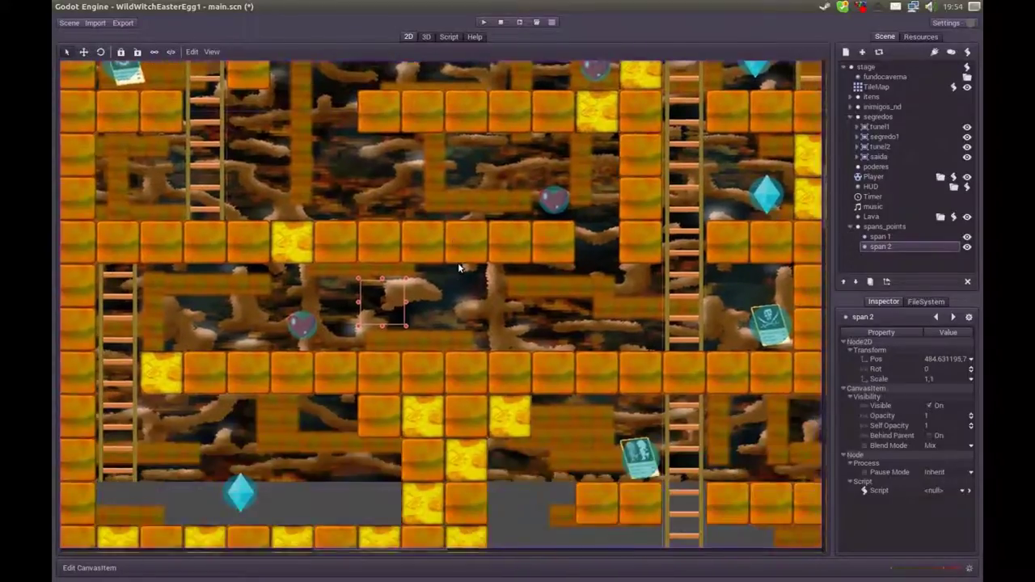
pyautogui.moveTo(385, 193)
pyautogui.mouseDown()
pyautogui.moveTo(534, 402)
pyautogui.moveTo(599, 330)
pyautogui.mouseUp()
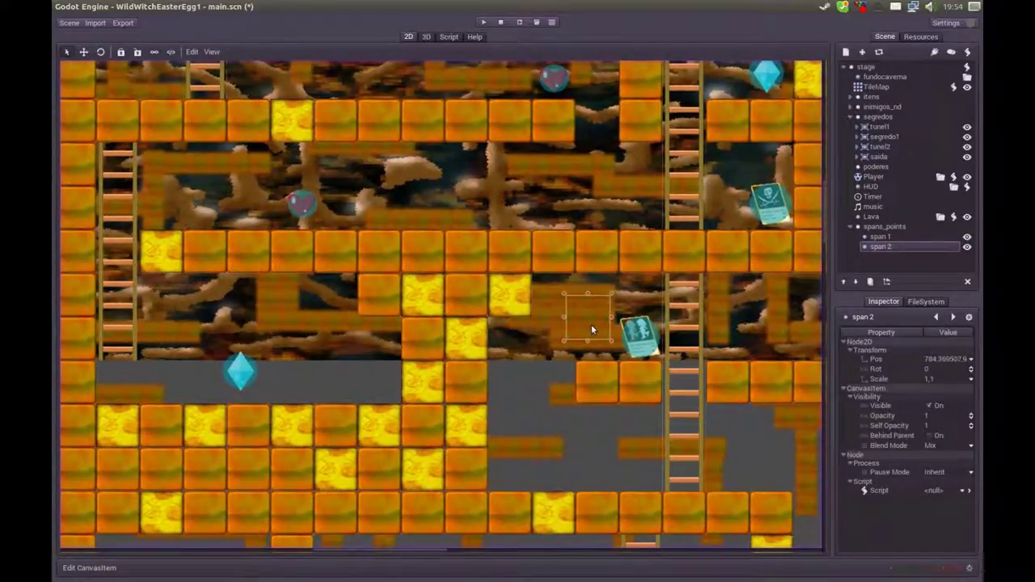
pyautogui.moveTo(503, 363); pyautogui.dragTo(336, 385, button='middle')
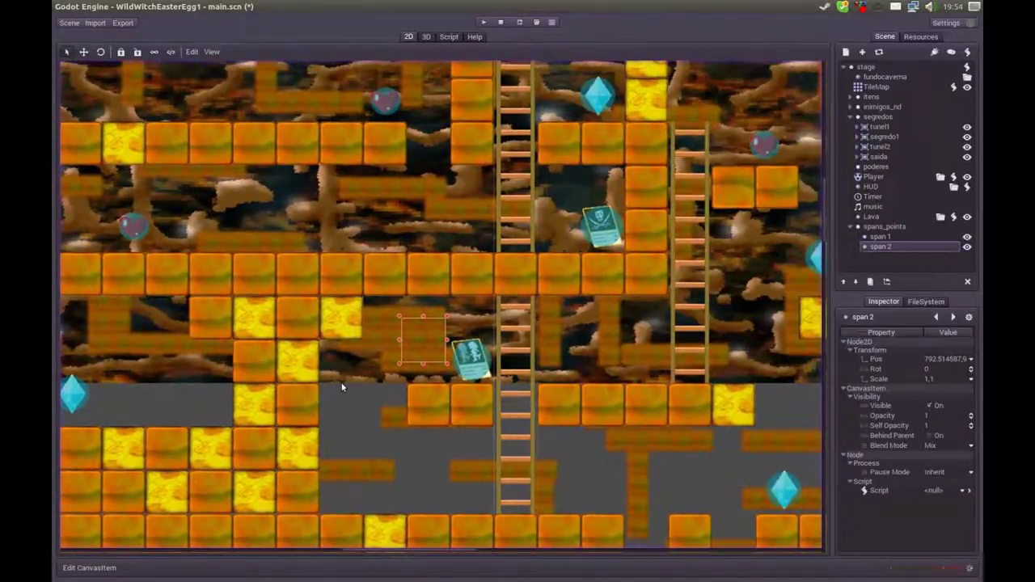
pyautogui.moveTo(419, 343); pyautogui.dragTo(423, 336)
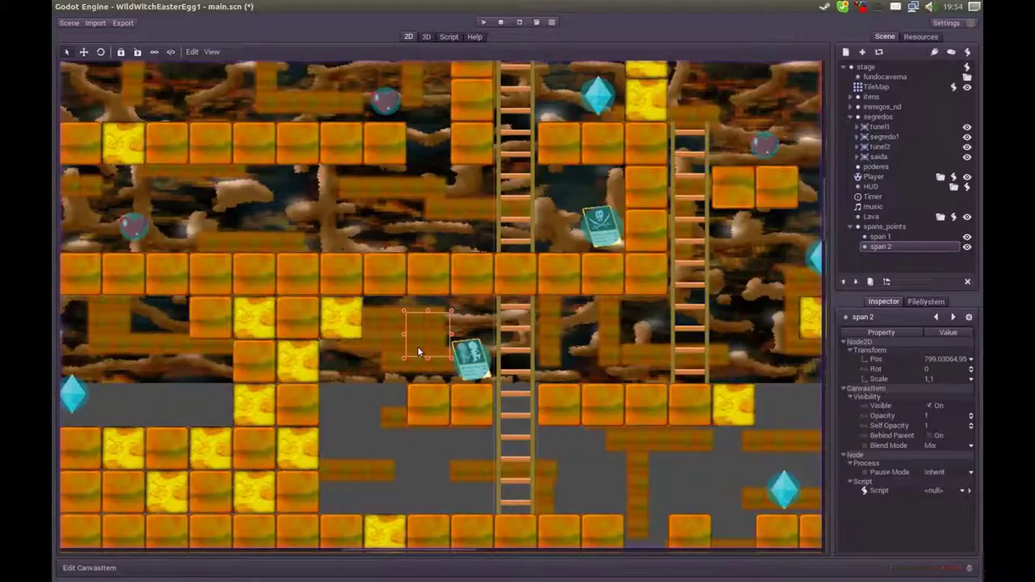
pyautogui.moveTo(418, 351); pyautogui.dragTo(420, 352)
pyautogui.moveTo(584, 438); pyautogui.dragTo(485, 298, button='middle')
pyautogui.click(887, 250)
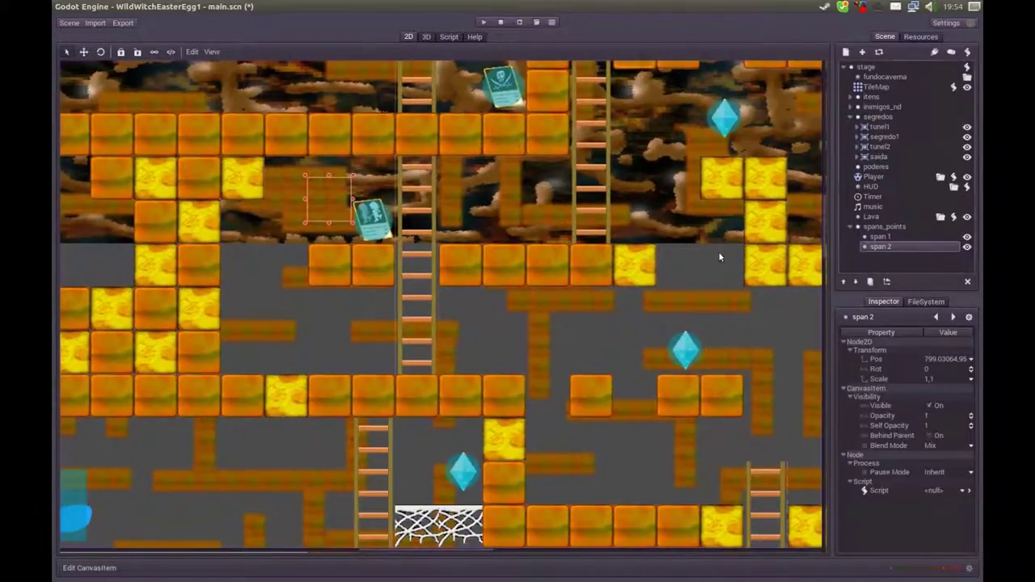
# Duplicate span 2 as span 3 and position it lower in the level beside the crystal.
pyautogui.hotkey('ctrl', 'd')
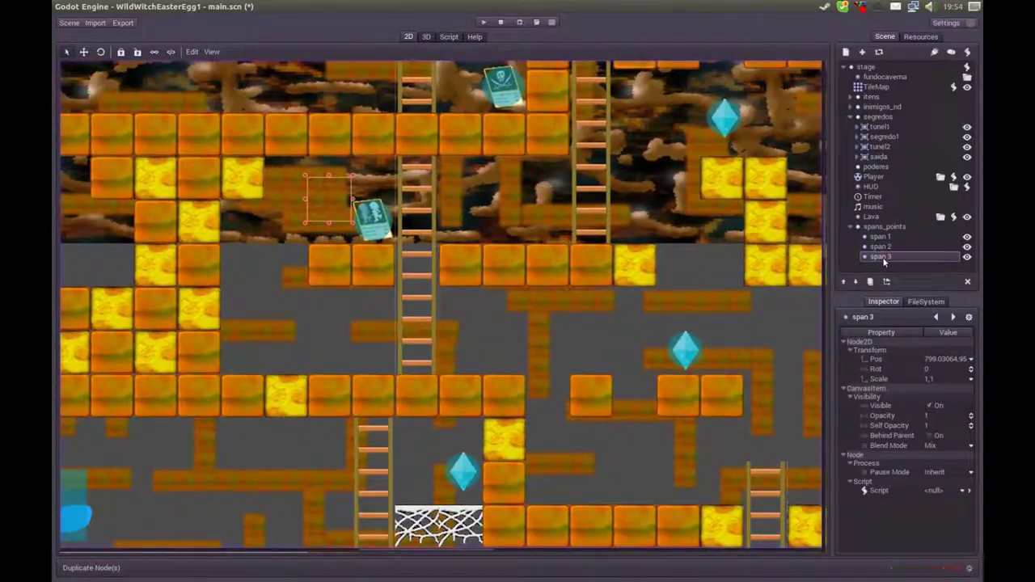
pyautogui.moveTo(318, 207); pyautogui.dragTo(573, 463)
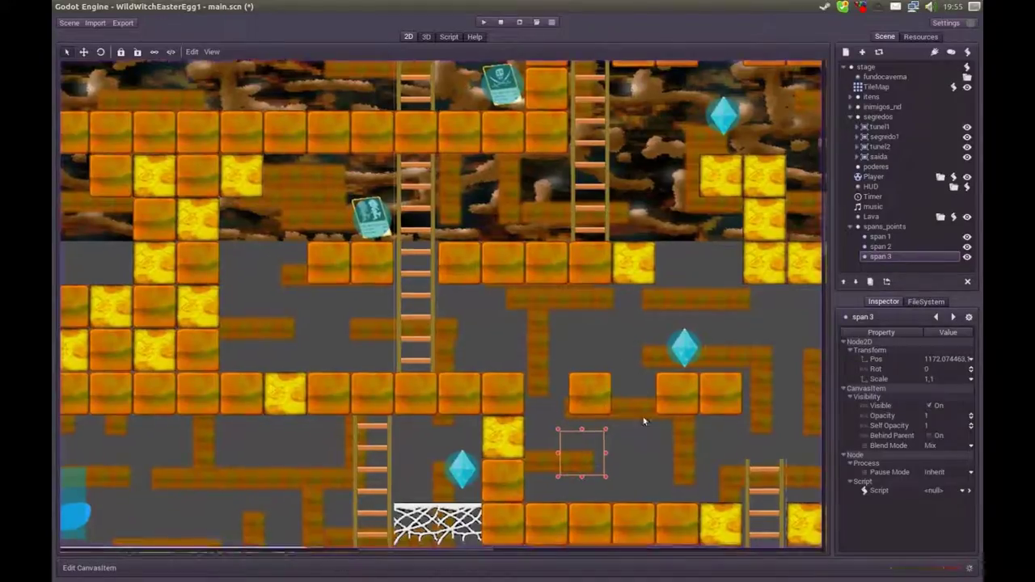
pyautogui.moveTo(582, 429); pyautogui.dragTo(582, 204, button='middle')
pyautogui.moveTo(518, 228); pyautogui.dragTo(402, 490)
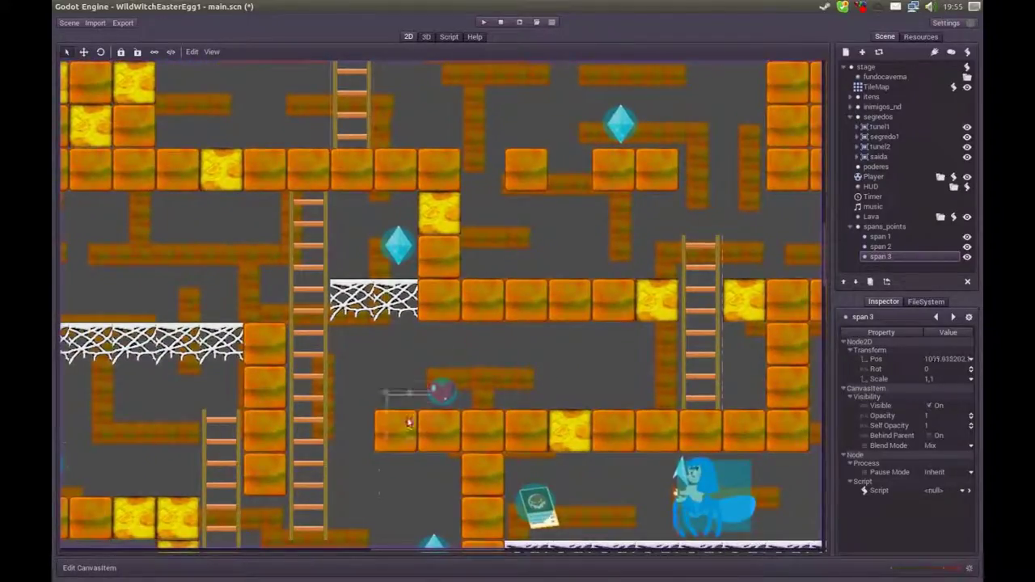
pyautogui.moveTo(335, 430); pyautogui.dragTo(360, 175, button='middle')
pyautogui.moveTo(419, 237); pyautogui.dragTo(394, 263)
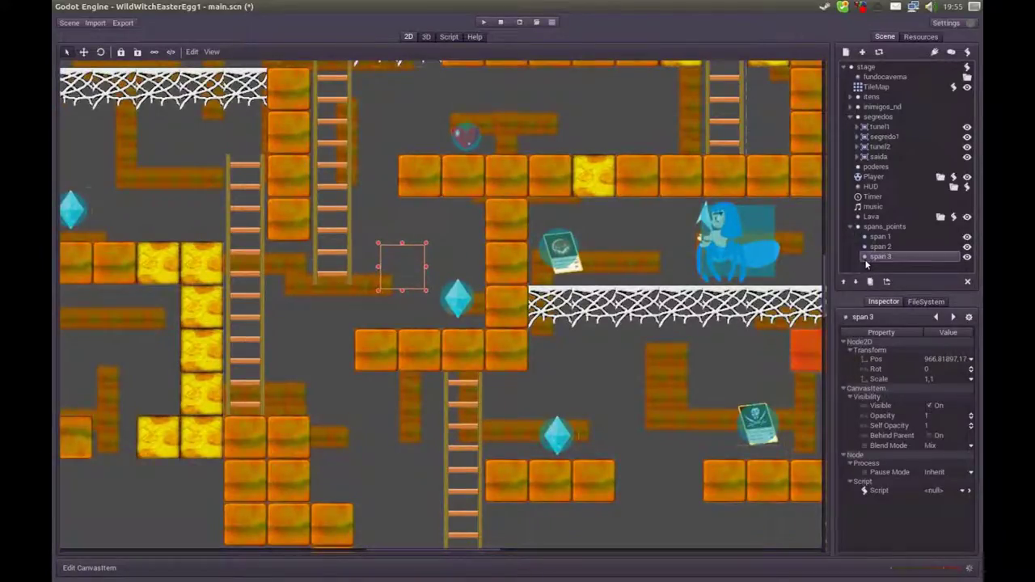
# Duplicate span 3 as span 4 and place it near the lower platform.
pyautogui.hotkey('ctrl', 'd')
pyautogui.moveTo(402, 267); pyautogui.dragTo(359, 485)
pyautogui.moveTo(433, 480)
pyautogui.mouseDown(button='middle')
pyautogui.moveTo(450, 376)
pyautogui.moveTo(592, 219)
pyautogui.mouseUp(button='middle')
pyautogui.moveTo(538, 130)
pyautogui.mouseDown()
pyautogui.moveTo(466, 478)
pyautogui.moveTo(743, 378)
pyautogui.mouseUp()
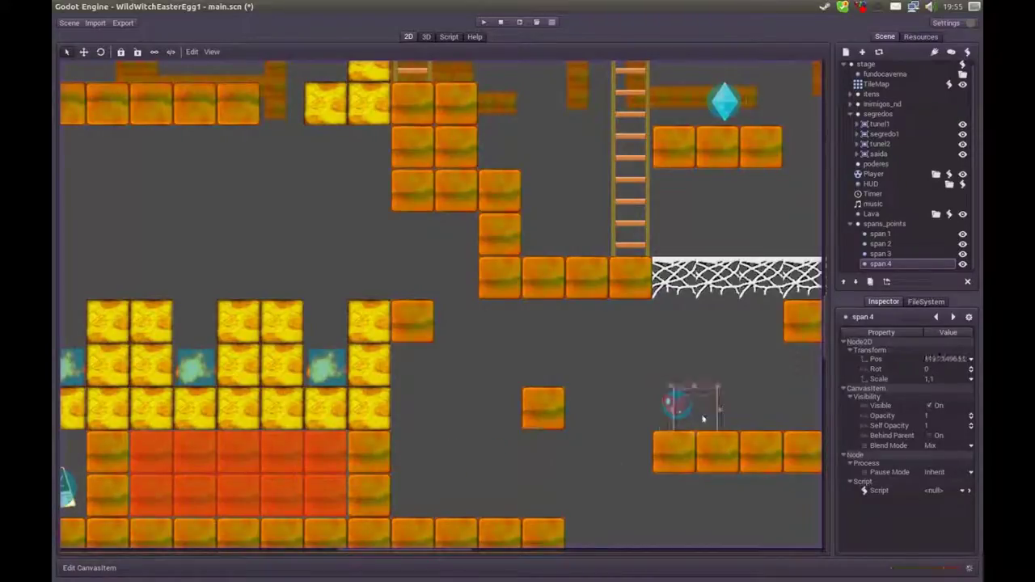
# Duplicate span 4 as span 5 and move it right along the middle platform to x≈1676 beside the book.
pyautogui.hotkey('ctrl', 'd')
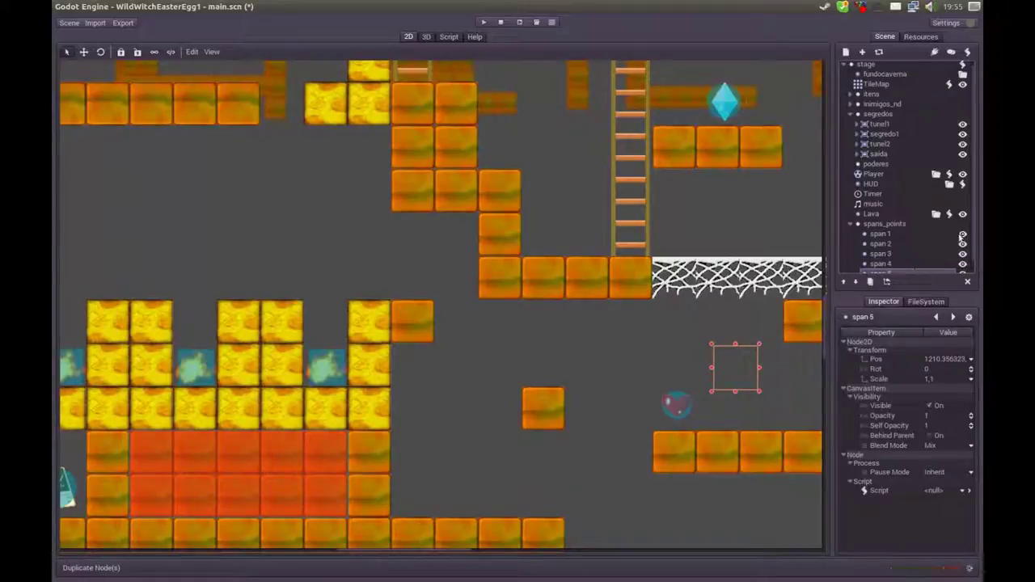
pyautogui.moveTo(682, 370); pyautogui.dragTo(506, 158, button='middle')
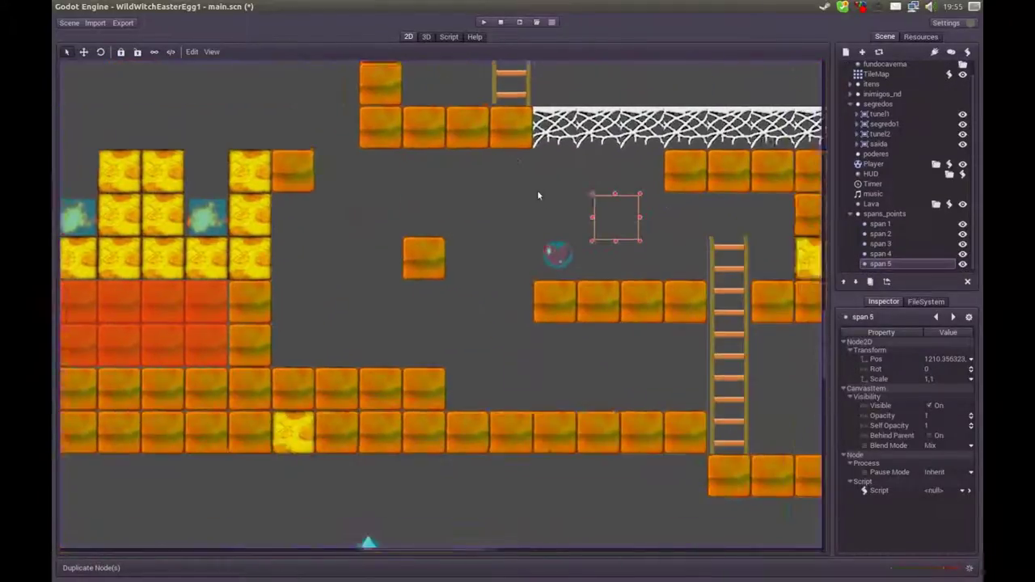
pyautogui.moveTo(596, 198); pyautogui.dragTo(413, 512)
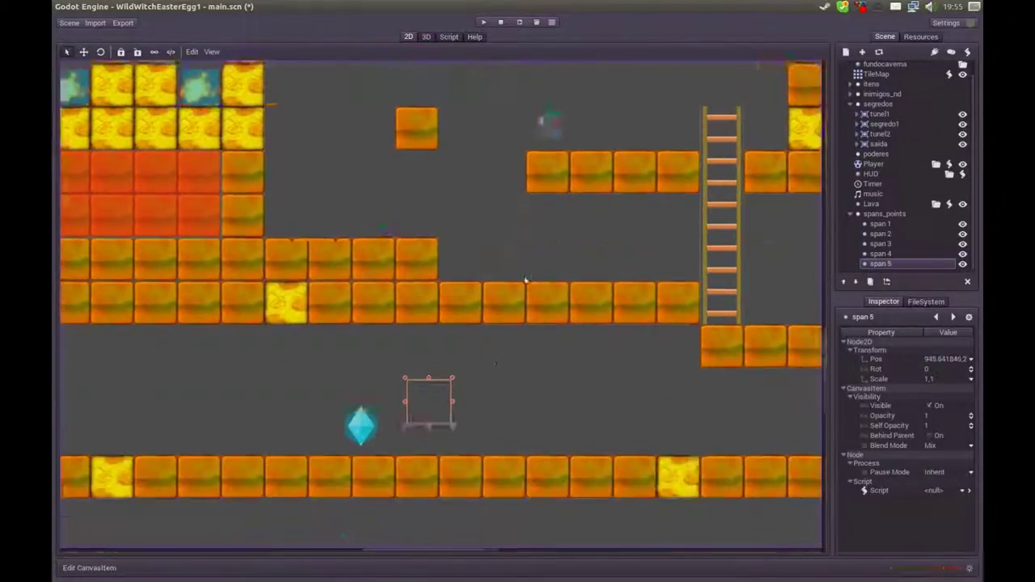
pyautogui.moveTo(413, 512); pyautogui.dragTo(243, 374, button='middle')
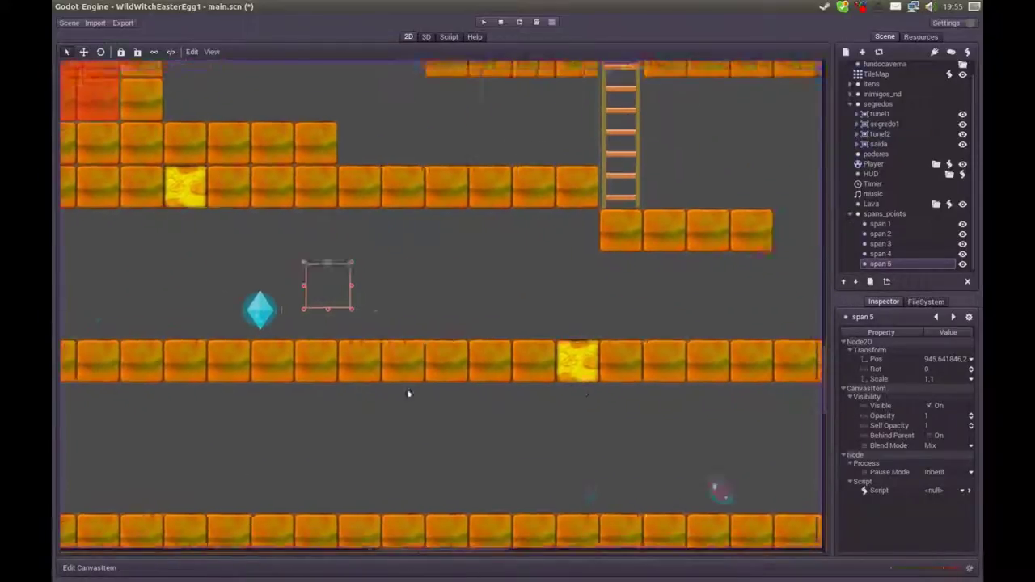
pyautogui.hscroll(5, 409, 393)
pyautogui.moveTo(278, 296); pyautogui.dragTo(697, 306)
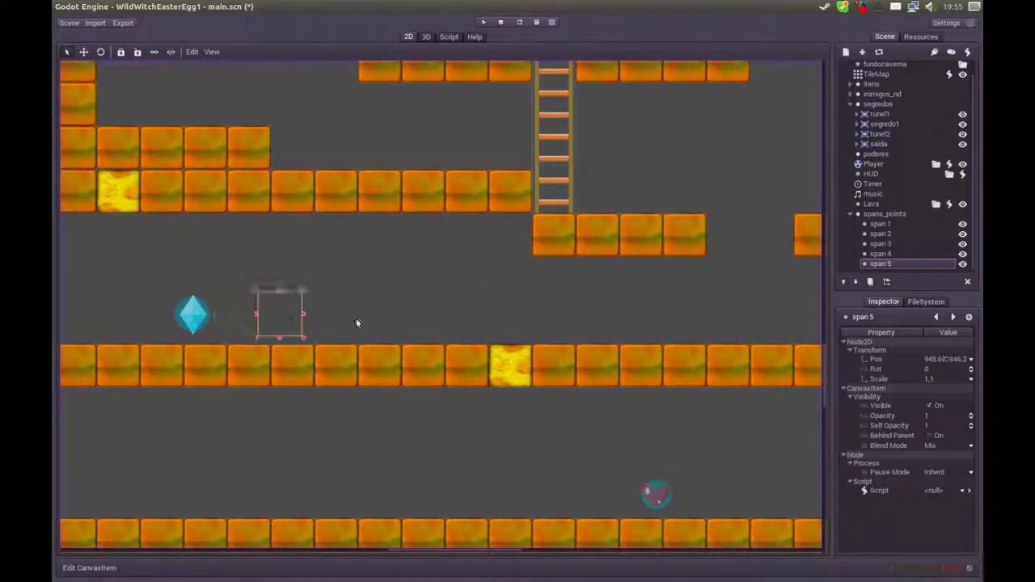
pyautogui.moveTo(760, 269); pyautogui.dragTo(531, 266, button='middle')
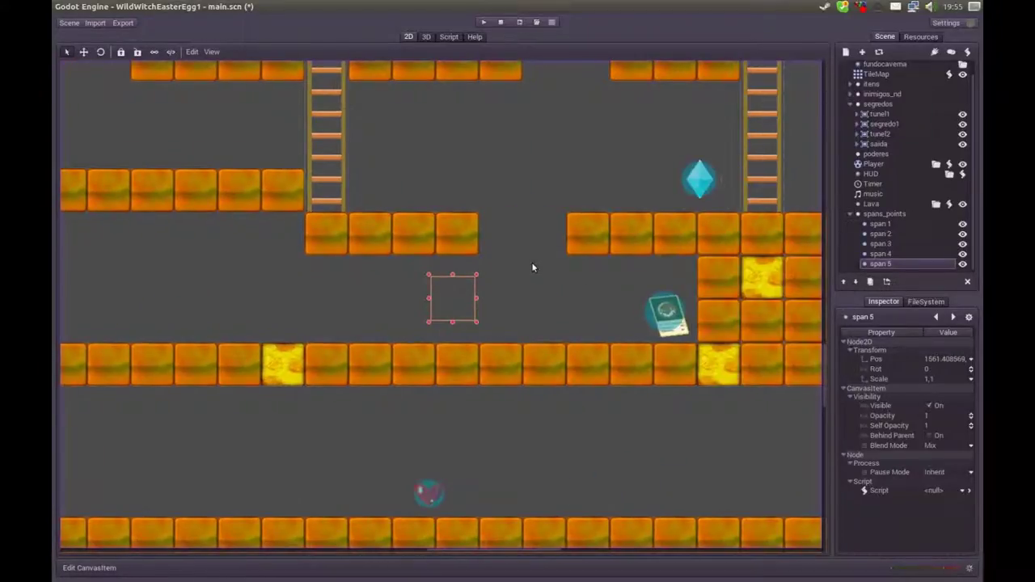
pyautogui.moveTo(453, 299)
pyautogui.mouseDown()
pyautogui.moveTo(538, 303)
pyautogui.moveTo(526, 300)
pyautogui.mouseUp()
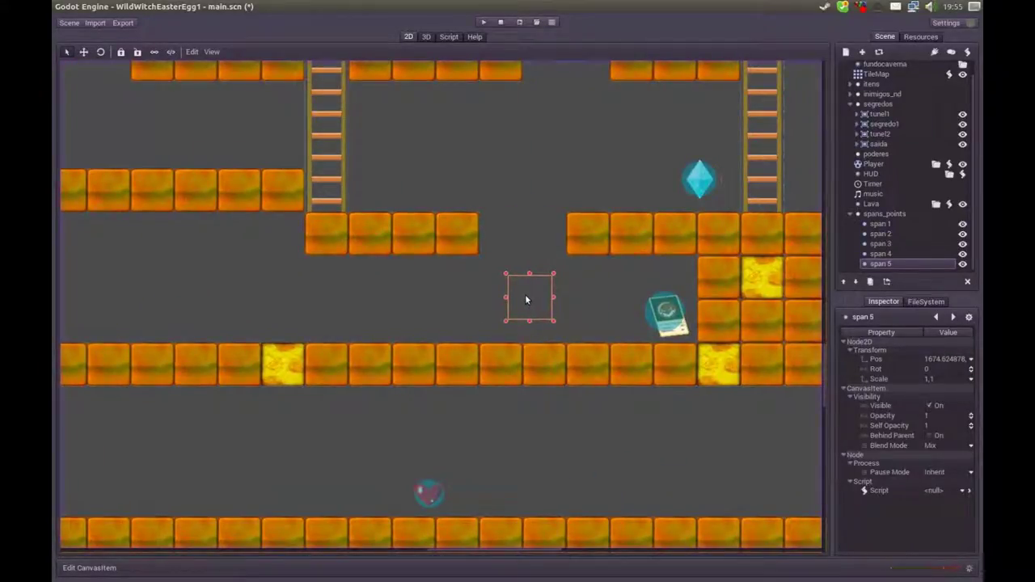
pyautogui.moveTo(526, 300); pyautogui.dragTo(527, 298)
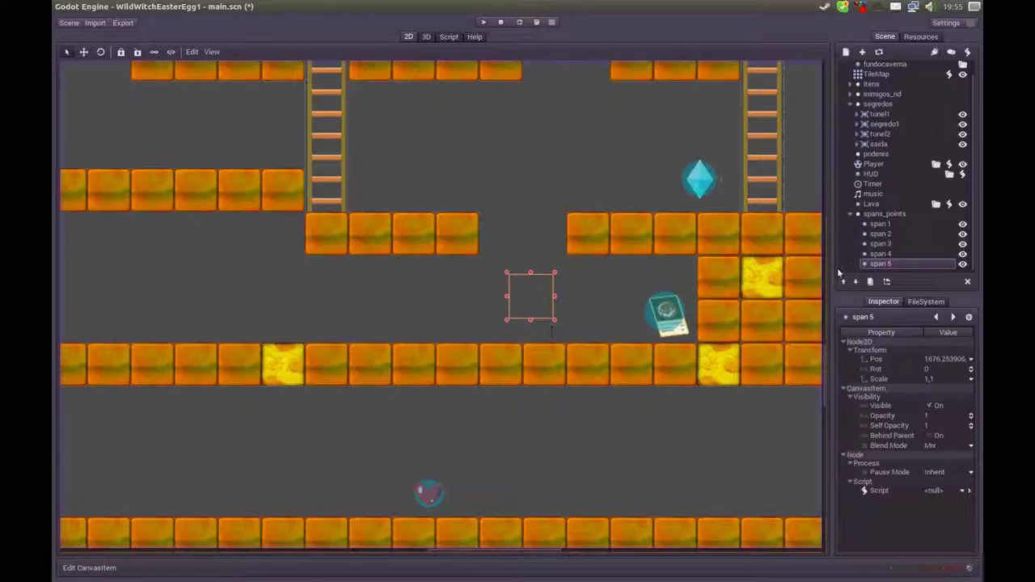
# Duplicate span 5 as span 6 and move it far left near the left wall, x≈400.
pyautogui.hotkey('ctrl', 'd')
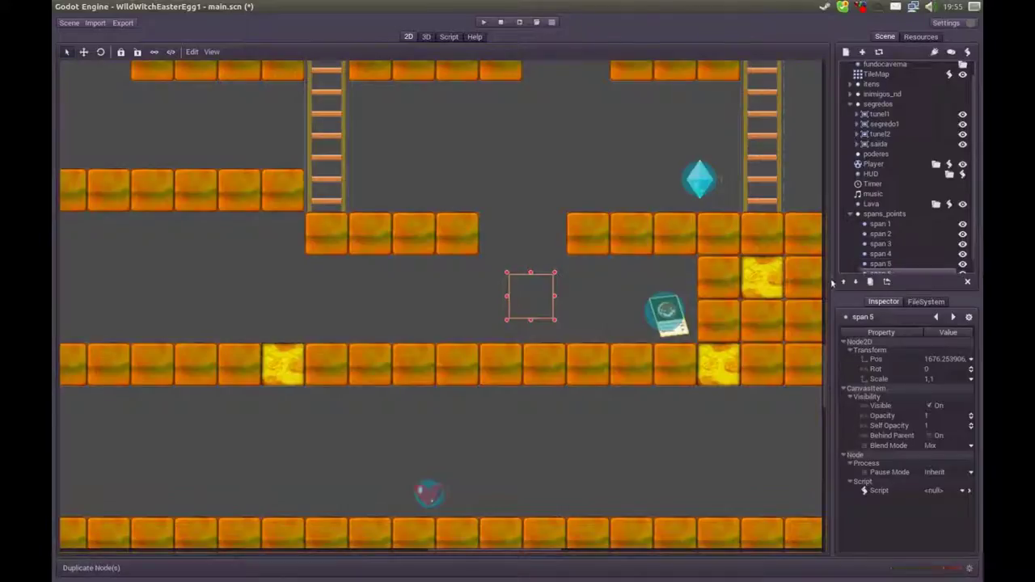
pyautogui.moveTo(539, 296)
pyautogui.mouseDown()
pyautogui.moveTo(528, 303)
pyautogui.moveTo(656, 300)
pyautogui.mouseUp()
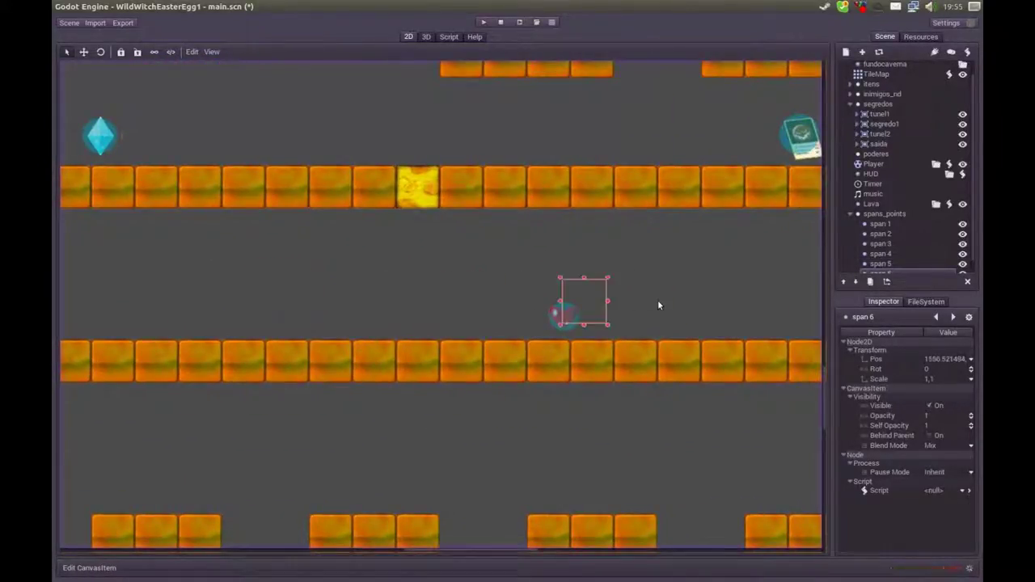
pyautogui.moveTo(245, 300); pyautogui.dragTo(542, 296, button='middle')
pyautogui.moveTo(652, 303)
pyautogui.mouseDown()
pyautogui.moveTo(371, 308)
pyautogui.moveTo(157, 296)
pyautogui.mouseUp()
pyautogui.moveTo(157, 296); pyautogui.dragTo(719, 301, button='middle')
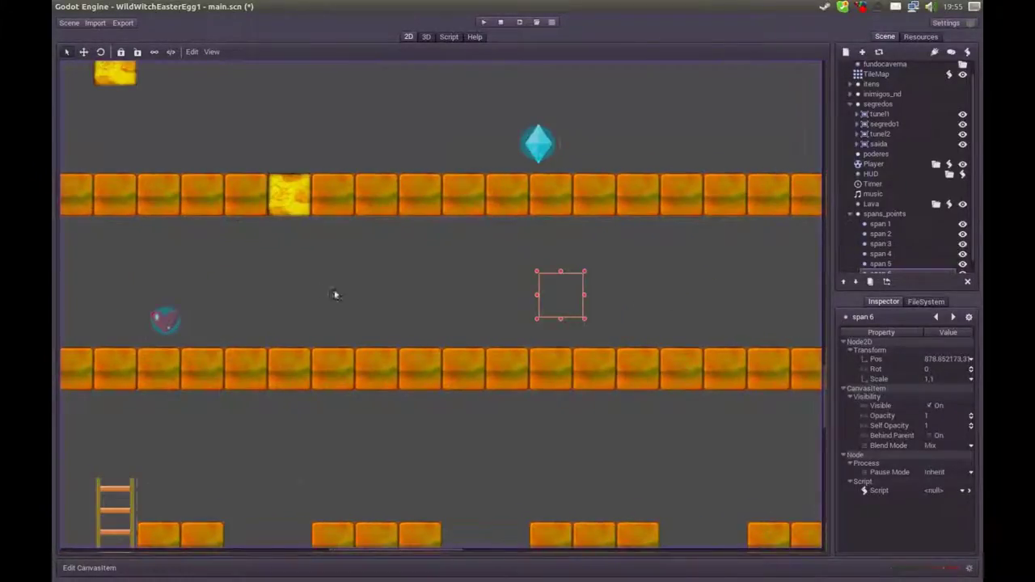
pyautogui.moveTo(719, 301); pyautogui.dragTo(393, 297)
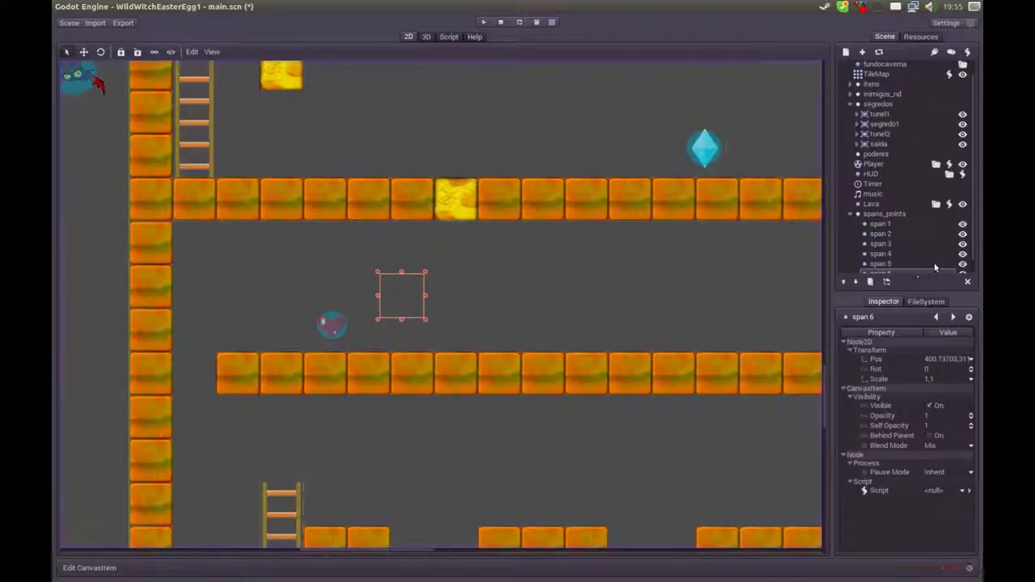
pyautogui.scroll(-1, 930, 259)
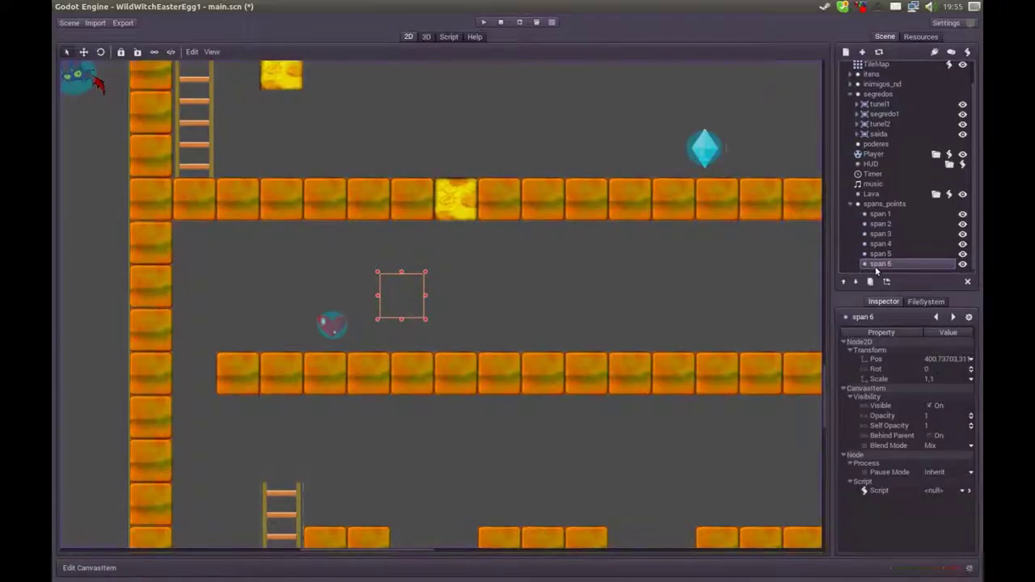
# Duplicate span 6 as span 7 and set it just above the floor row.
pyautogui.hotkey('ctrl', 'd')
pyautogui.moveTo(392, 296); pyautogui.dragTo(545, 451)
pyautogui.moveTo(594, 465)
pyautogui.mouseDown(button='middle')
pyautogui.moveTo(560, 239)
pyautogui.moveTo(473, 211)
pyautogui.mouseUp(button='middle')
pyautogui.moveTo(439, 199); pyautogui.dragTo(521, 386)
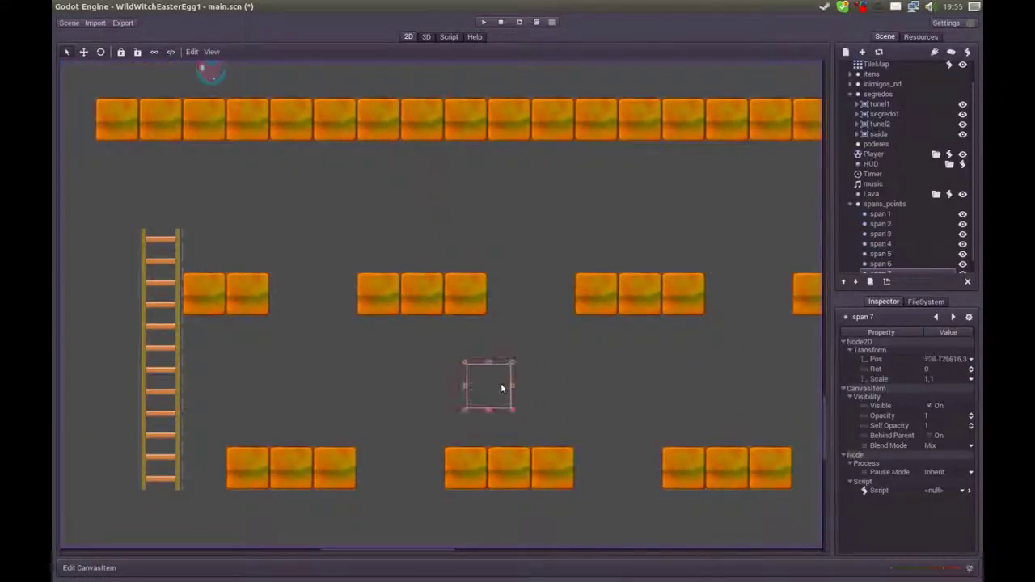
pyautogui.moveTo(549, 388); pyautogui.dragTo(506, 207, button='middle')
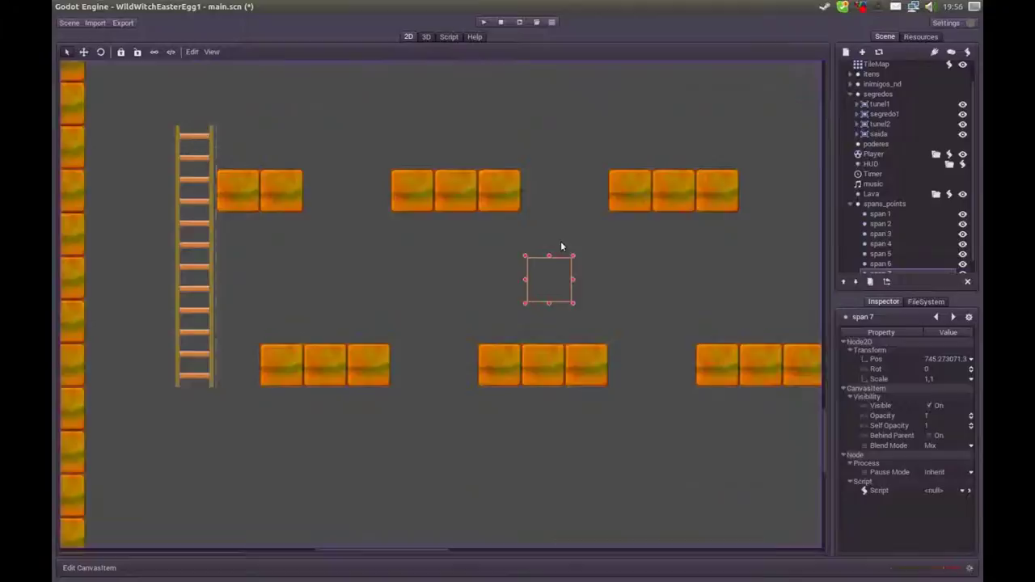
pyautogui.moveTo(548, 316)
pyautogui.mouseDown()
pyautogui.moveTo(268, 394)
pyautogui.moveTo(197, 395)
pyautogui.moveTo(196, 405)
pyautogui.mouseUp()
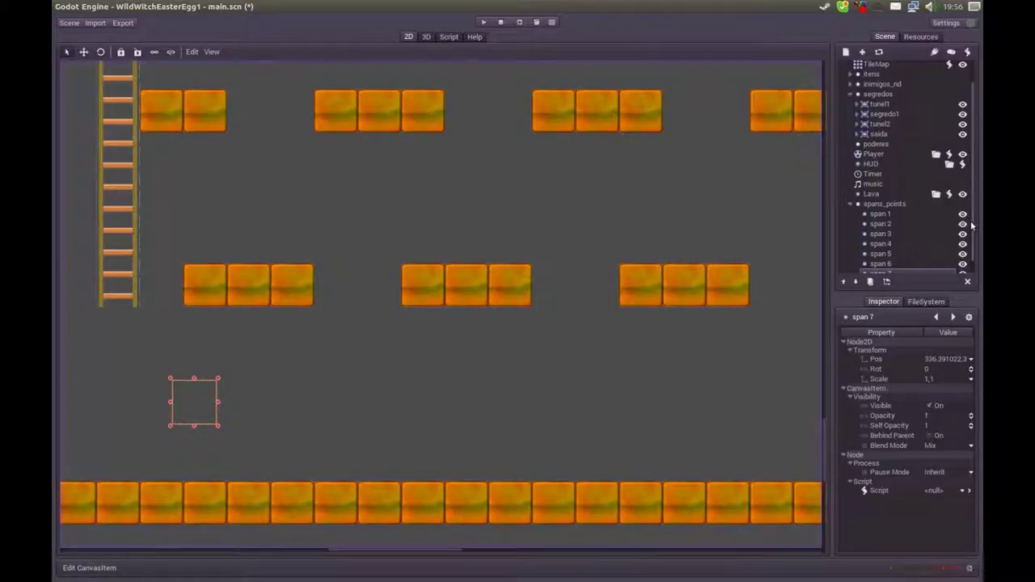
# Check spans_points and the placement of span 2, span 3, span 5 and span 7.
pyautogui.scroll(-1, 971, 241)
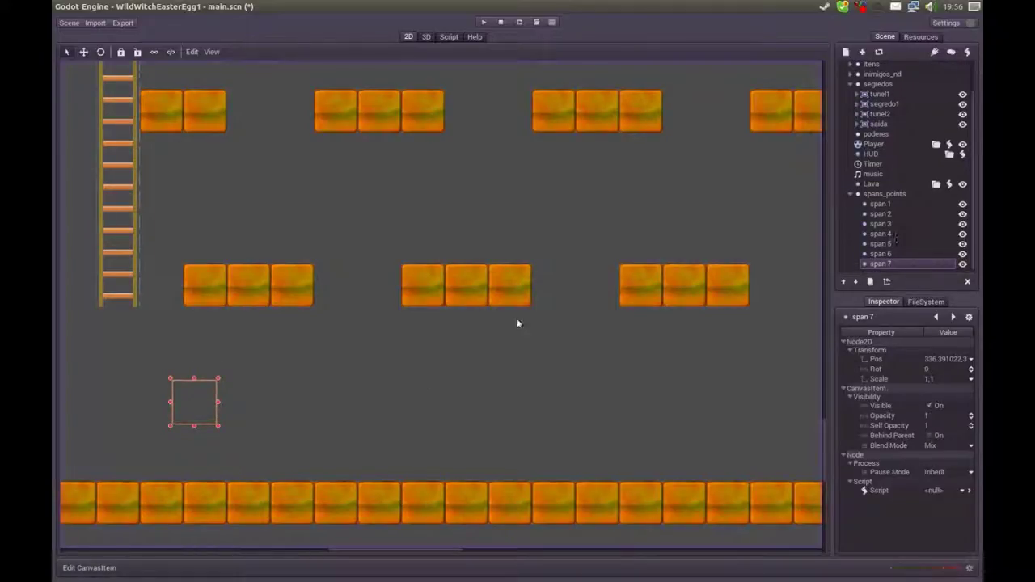
pyautogui.click(880, 197)
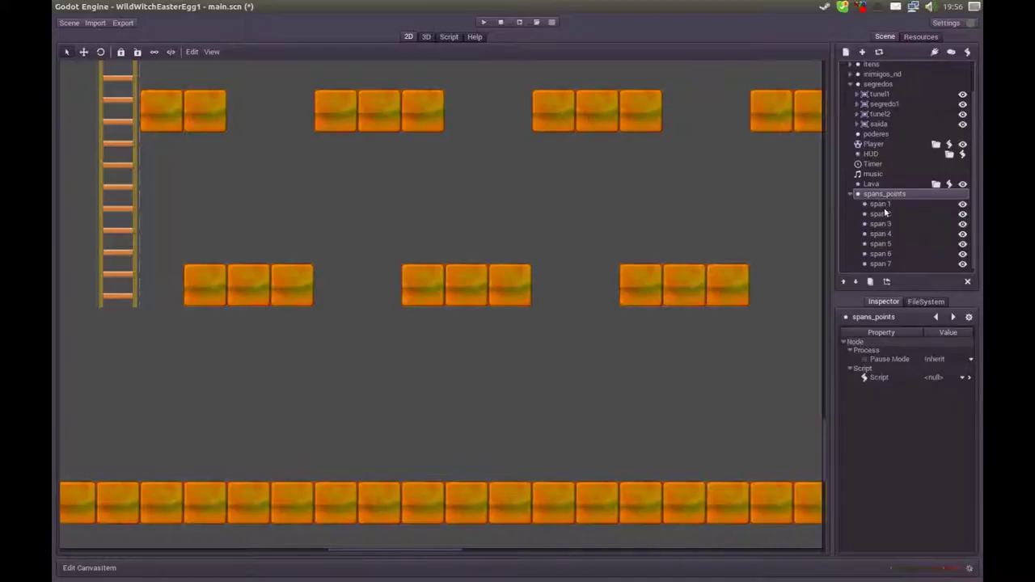
pyautogui.click(885, 212)
pyautogui.click(883, 226)
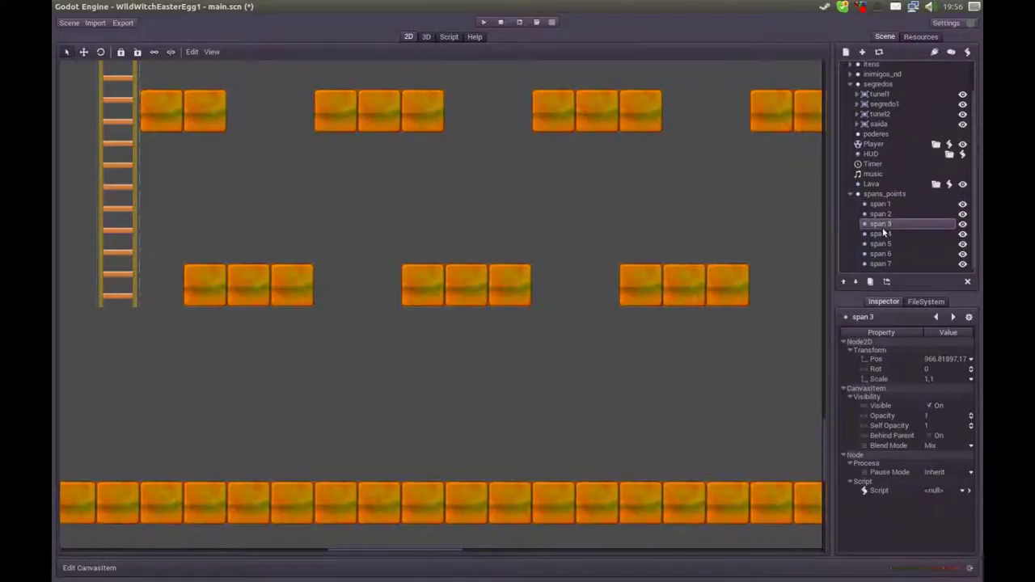
pyautogui.click(883, 243)
pyautogui.click(883, 264)
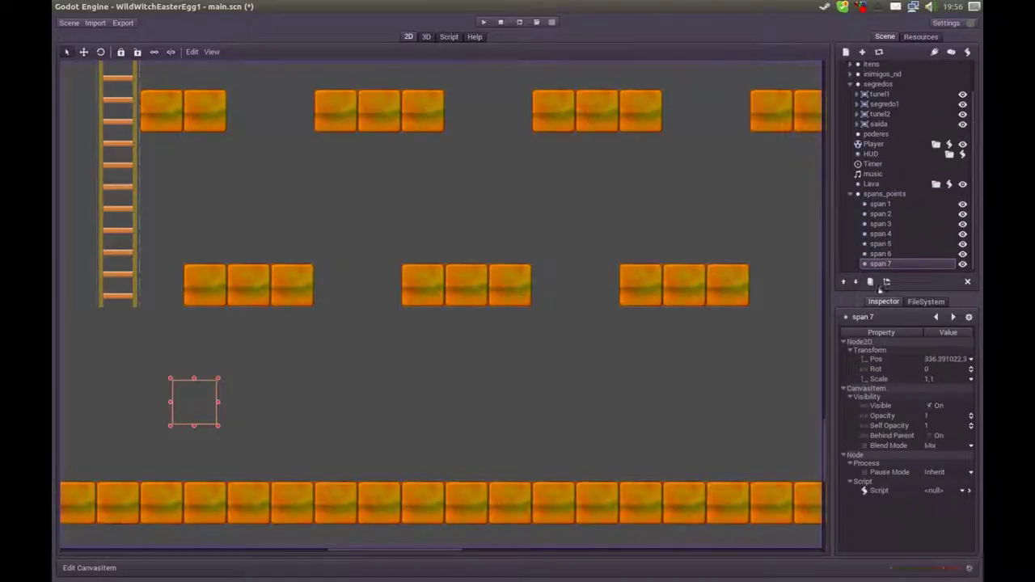
# Save main.scn and open main.gd in the script editor.
pyautogui.hotkey('ctrl', 's')
pyautogui.moveTo(231, 93); pyautogui.dragTo(397, 263, button='middle')
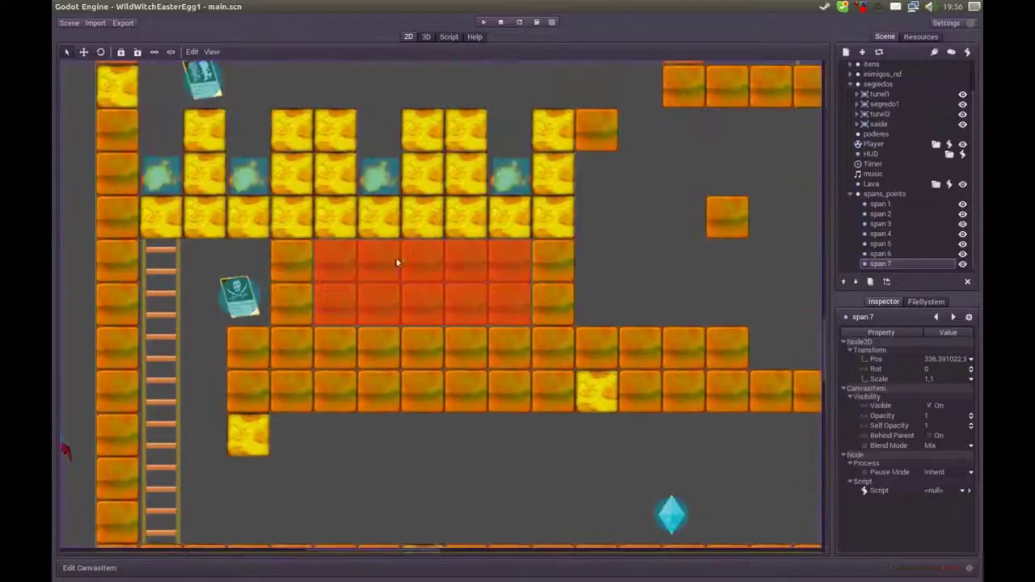
pyautogui.scroll(5, 397, 263)
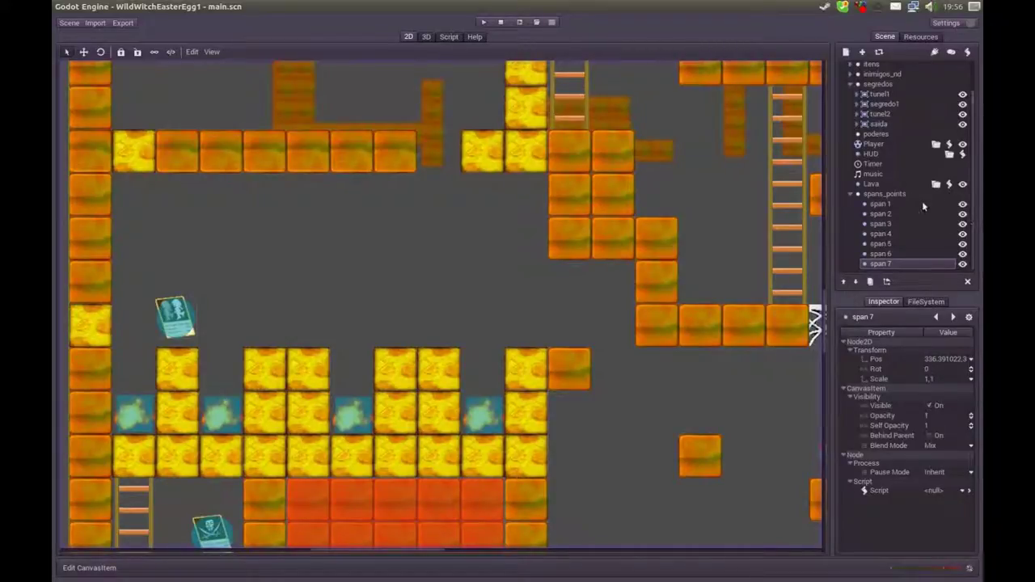
pyautogui.click(450, 37)
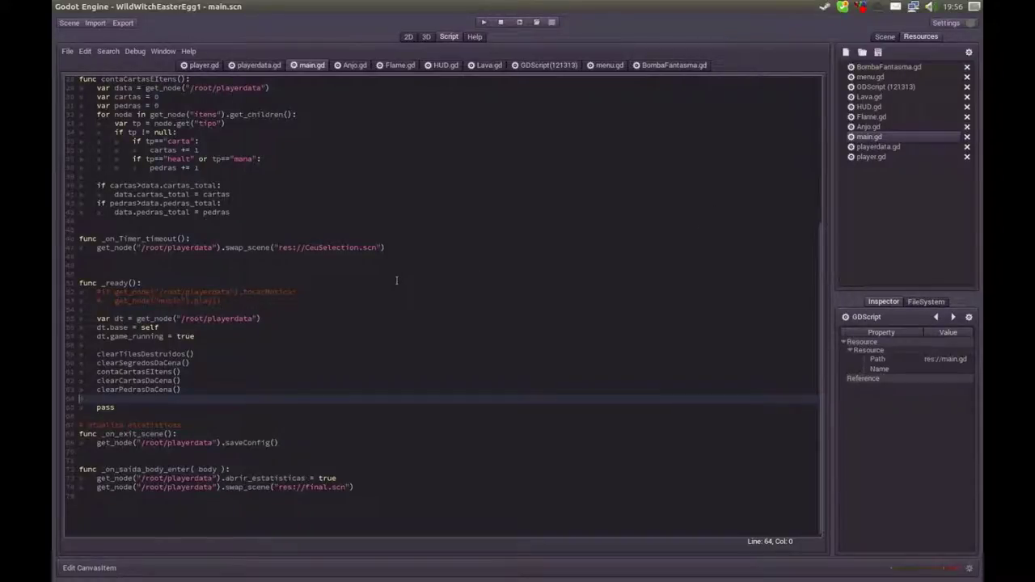
# Declare 'var spans = []' on a new line after clearPedrasDaCena() in _ready.
pyautogui.click(200, 390)
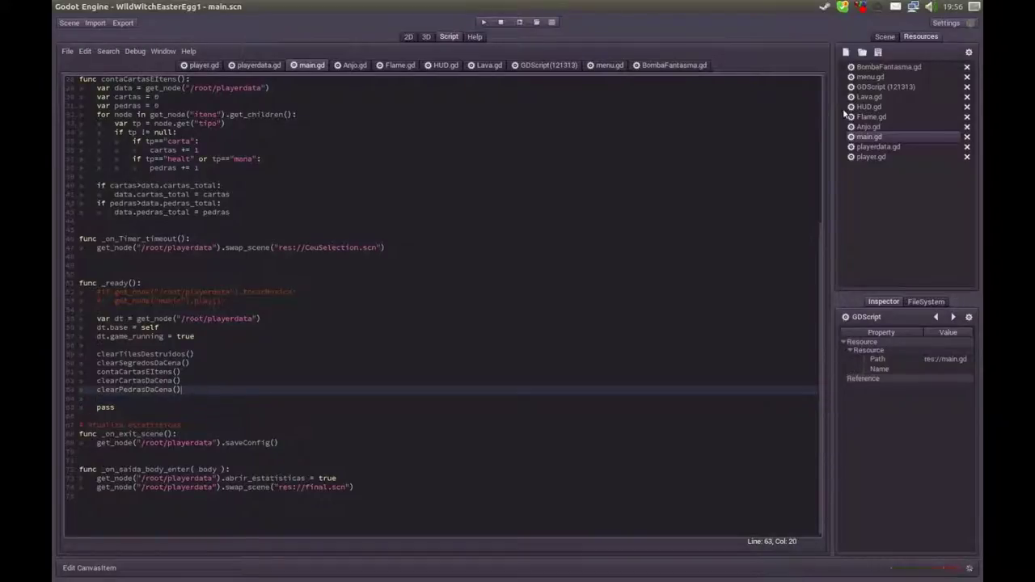
pyautogui.click(885, 37)
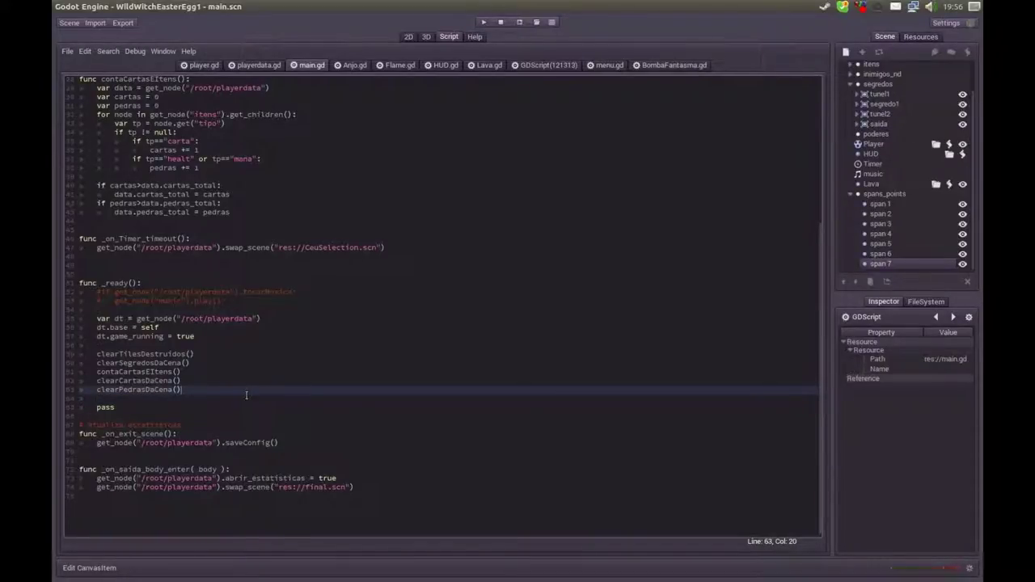
pyautogui.press('Return')
pyautogui.press('Return')
pyautogui.press('Return')
pyautogui.press('Up')
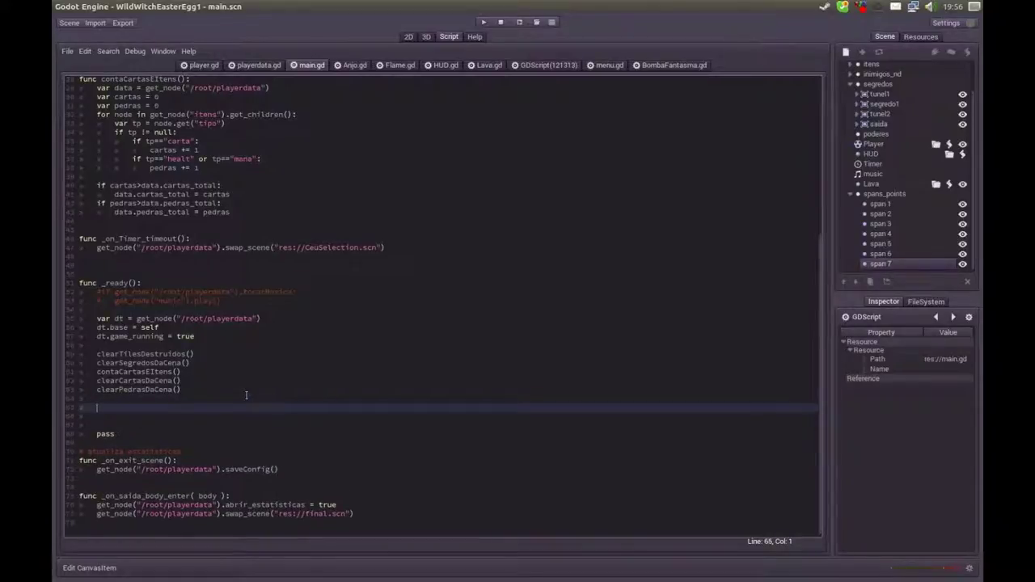
pyautogui.write('var span')
pyautogui.write('s = [')
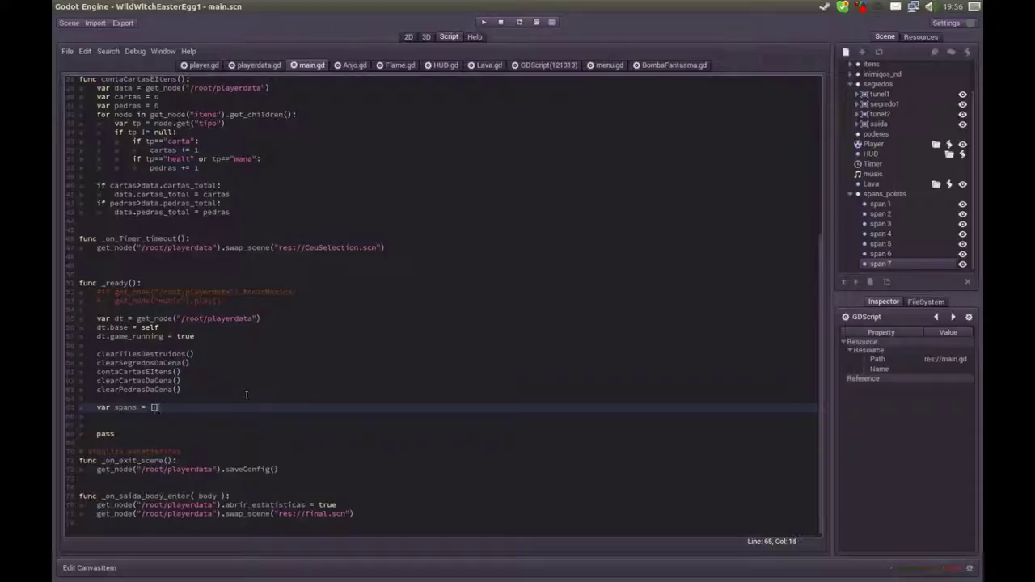
pyautogui.write(']')
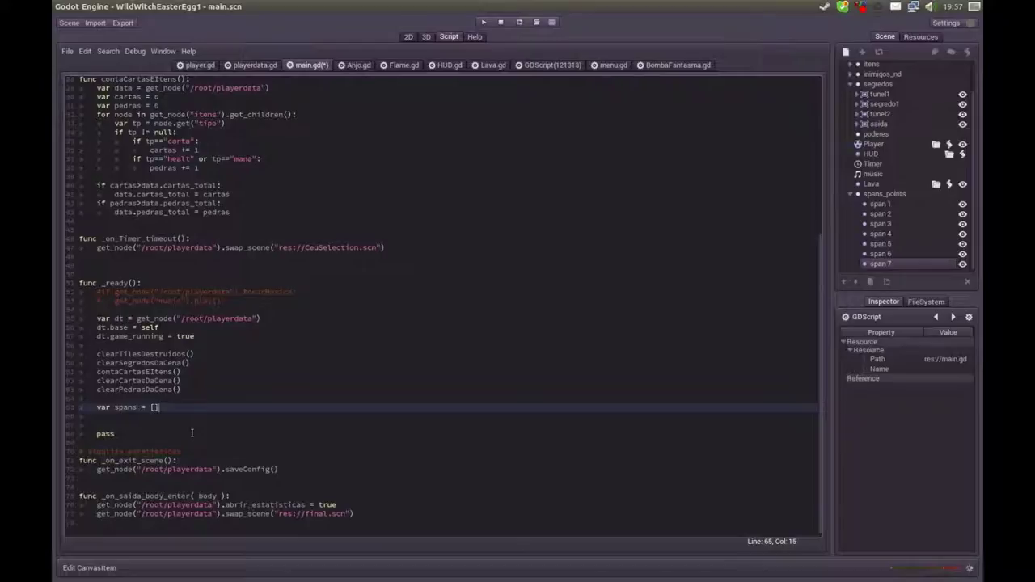
pyautogui.press('Left')
pyautogui.press('Down')
pyautogui.press('Up')
# Add a get_children() line and an unfinished 'for span in get_node("")' loop below it.
pyautogui.press('Return')
pyautogui.write('for ')
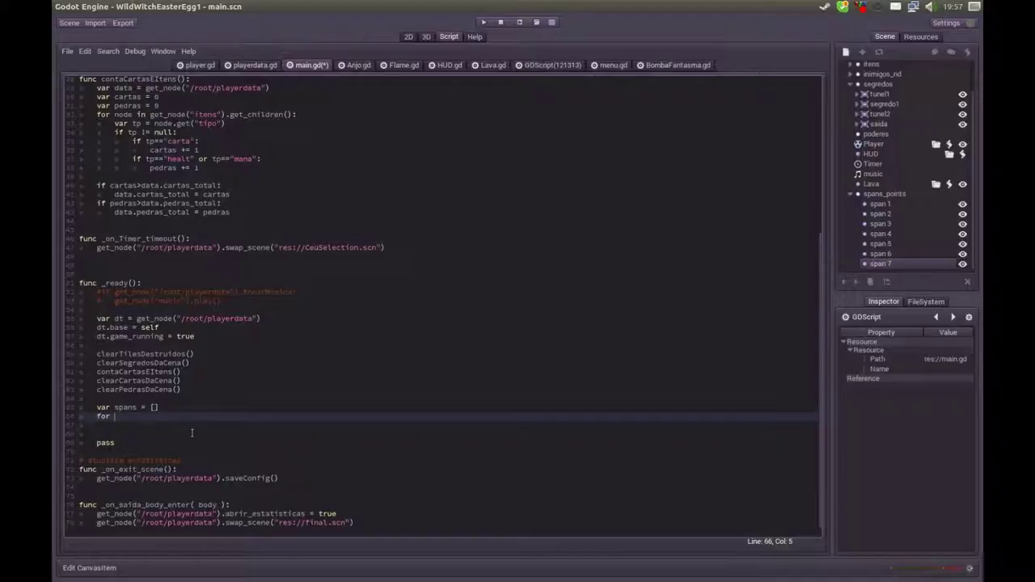
pyautogui.write('span in ')
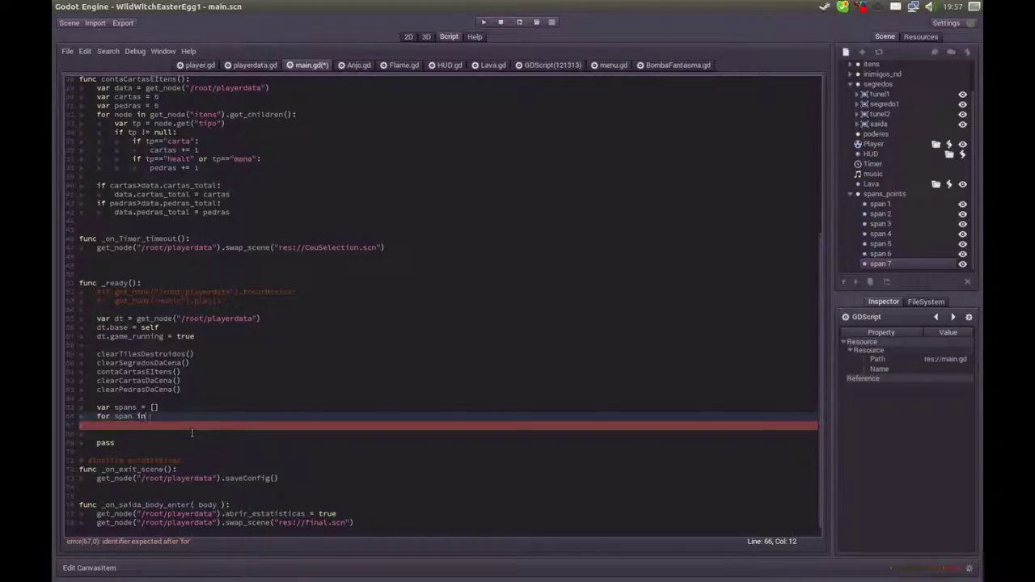
pyautogui.write('get_')
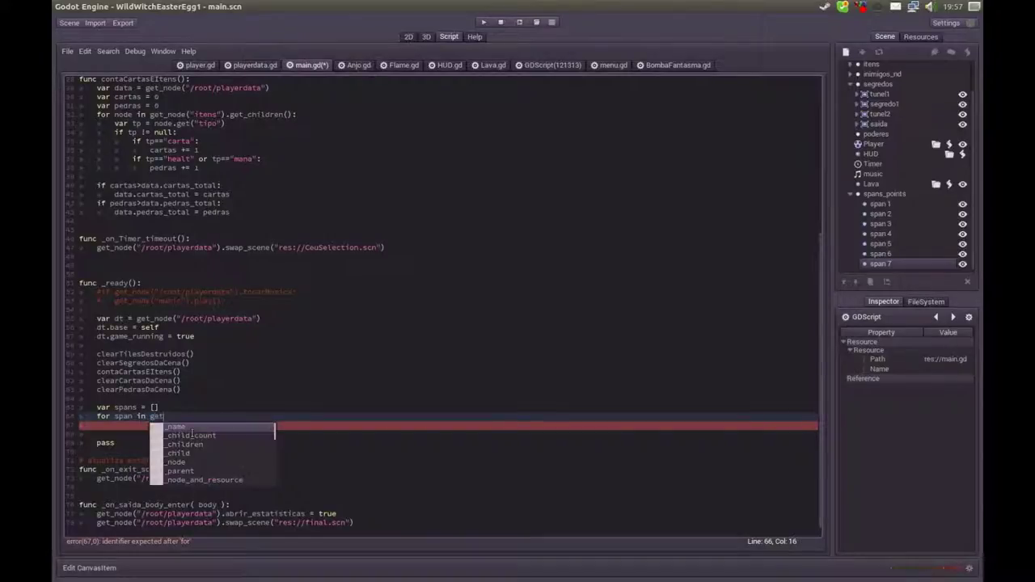
pyautogui.write('node')
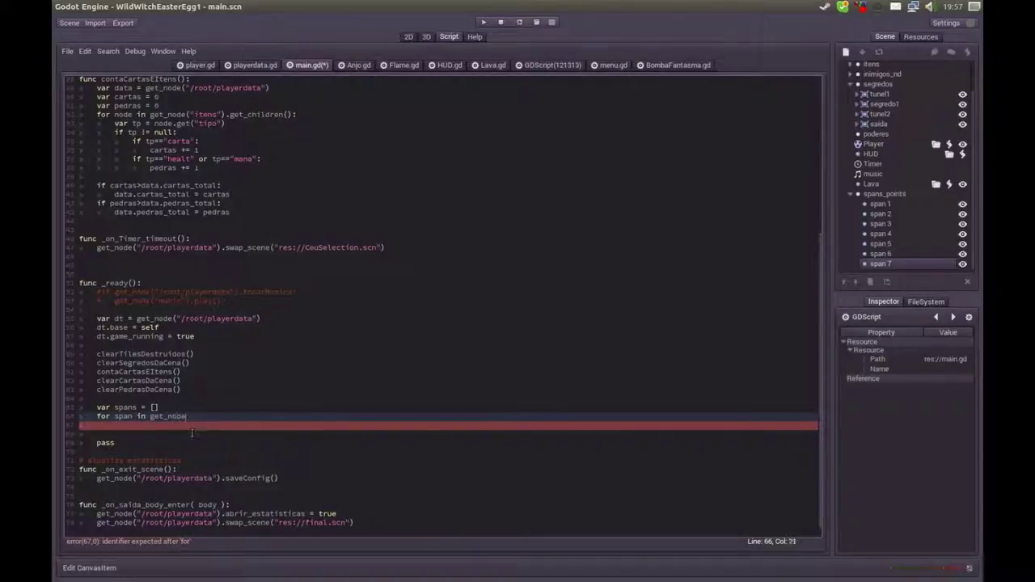
pyautogui.write('()')
pyautogui.press('Left')
pyautogui.press('Left')
pyautogui.press('Left')
pyautogui.press('Home')
pyautogui.press('Return')
pyautogui.press('Up')
pyautogui.write('get_chi')
pyautogui.press('Down')
pyautogui.press('Return')
pyautogui.press('Down')
pyautogui.write('""')
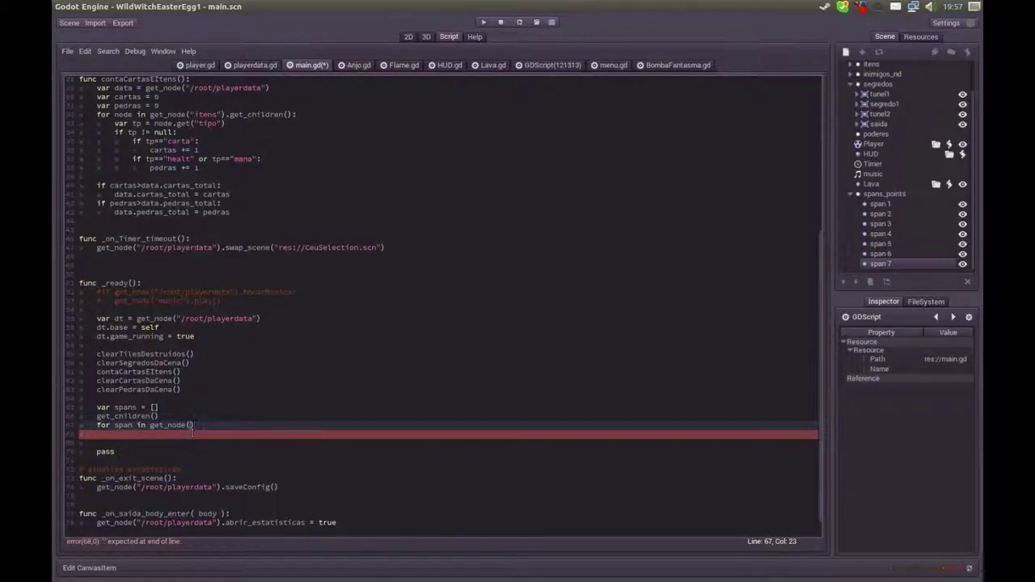
pyautogui.write('"')
# Fill the get_node quotes with spans_points.
pyautogui.moveTo(869, 191); pyautogui.dragTo(889, 202)
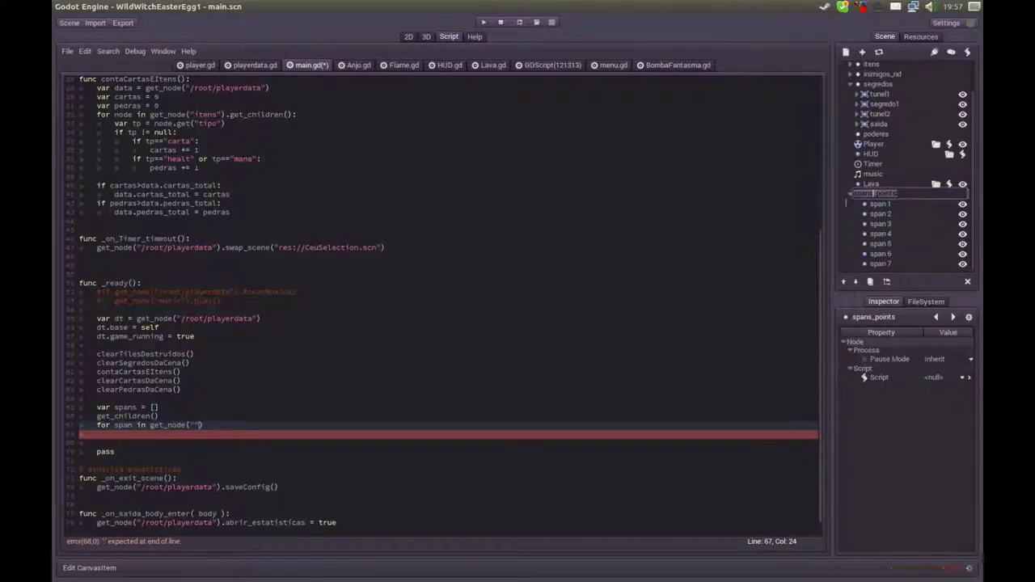
pyautogui.moveTo(895, 194); pyautogui.dragTo(644, 231)
pyautogui.click(195, 424)
pyautogui.write('spans_points')
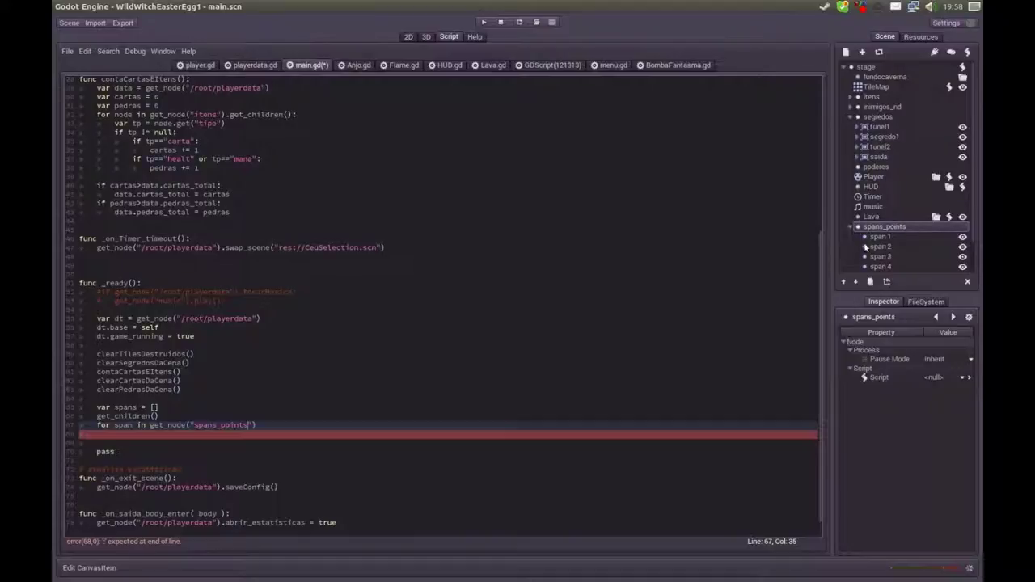
# Delete the stray get_children() line so the for loop sits directly below var spans.
pyautogui.scroll(-2, 971, 223)
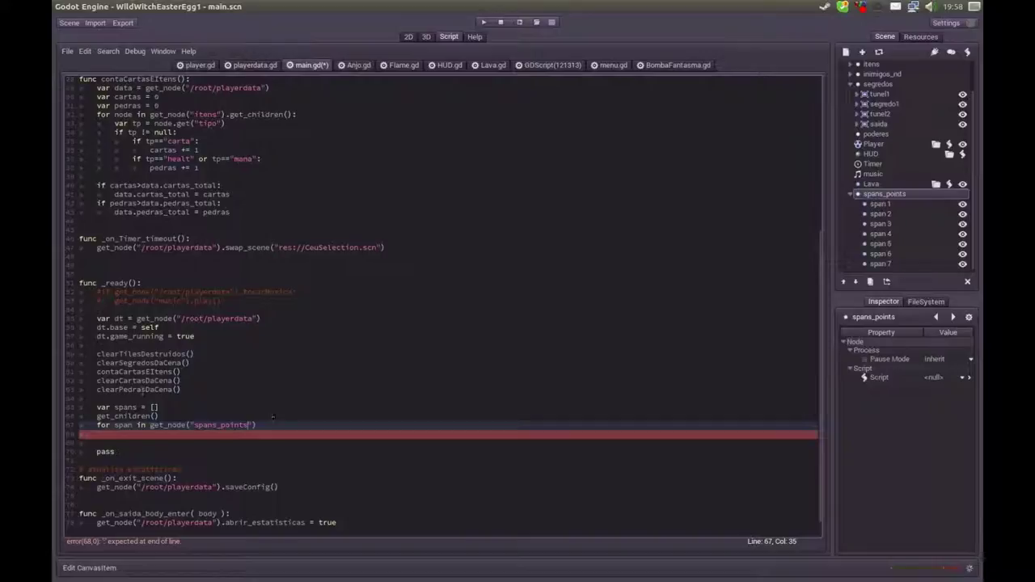
pyautogui.moveTo(160, 416); pyautogui.dragTo(98, 417)
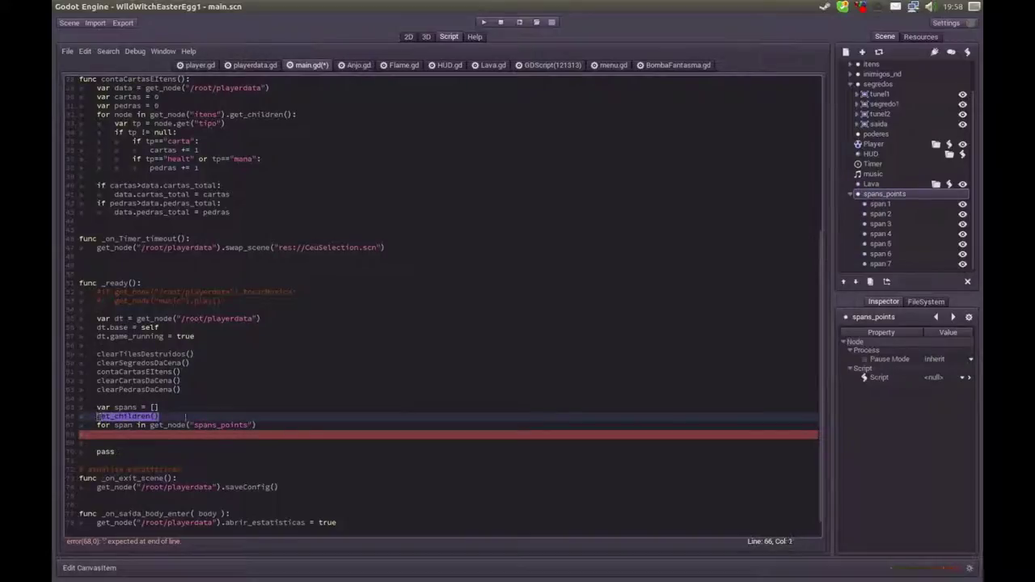
pyautogui.press('BackSpace')
pyautogui.click(283, 427)
pyautogui.click(275, 414)
pyautogui.press('Down')
pyautogui.press('BackSpace')
pyautogui.press('End')
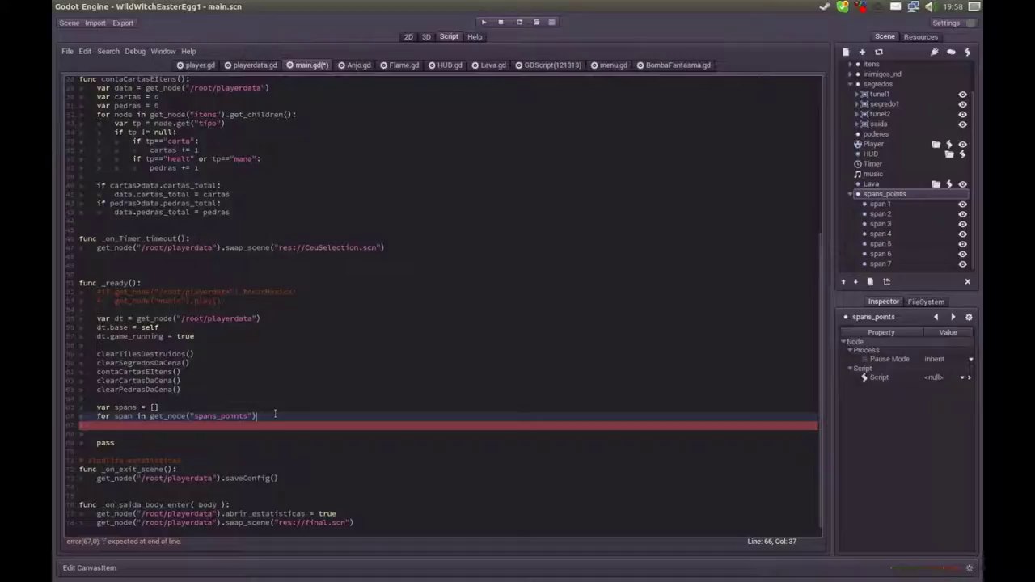
pyautogui.write(':')
pyautogui.write('get_children()')
# End the for line with a colon and add spans.push_back(span.get_pos()) inside the loop.
pyautogui.write(':')
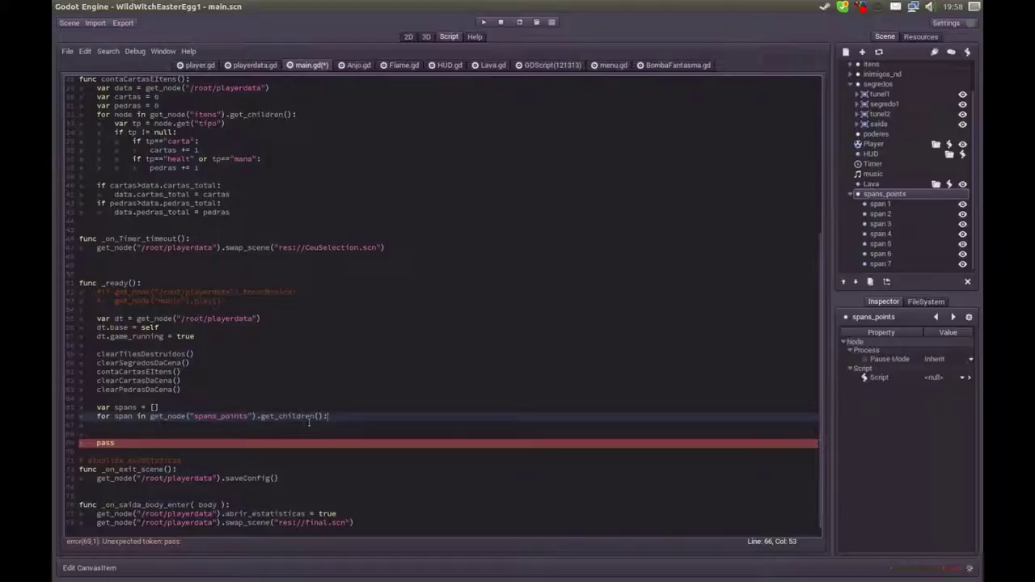
pyautogui.press('Return')
pyautogui.write('spa')
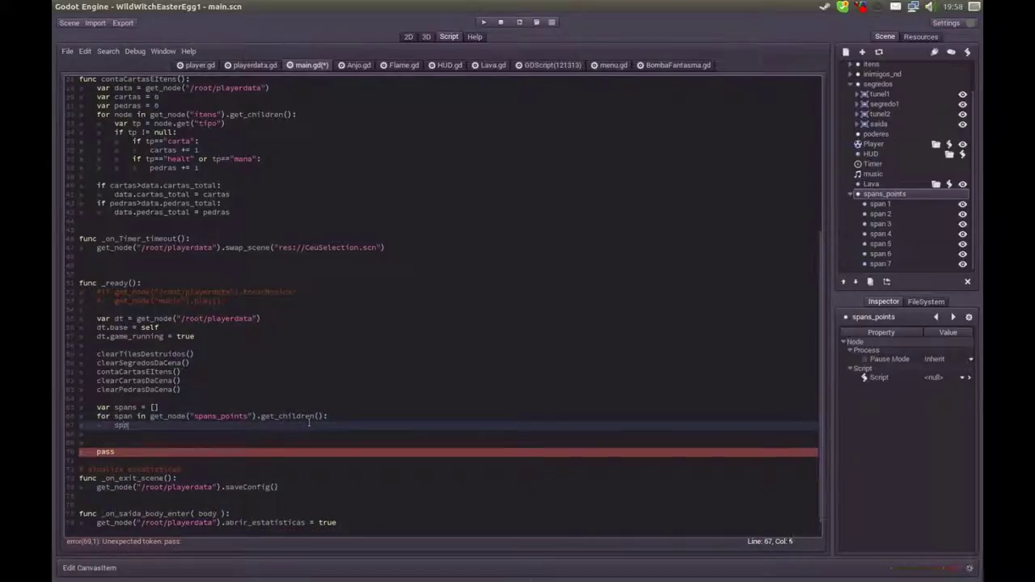
pyautogui.write('ns.push_')
pyautogui.write('back')
pyautogui.write('()')
pyautogui.press('Left')
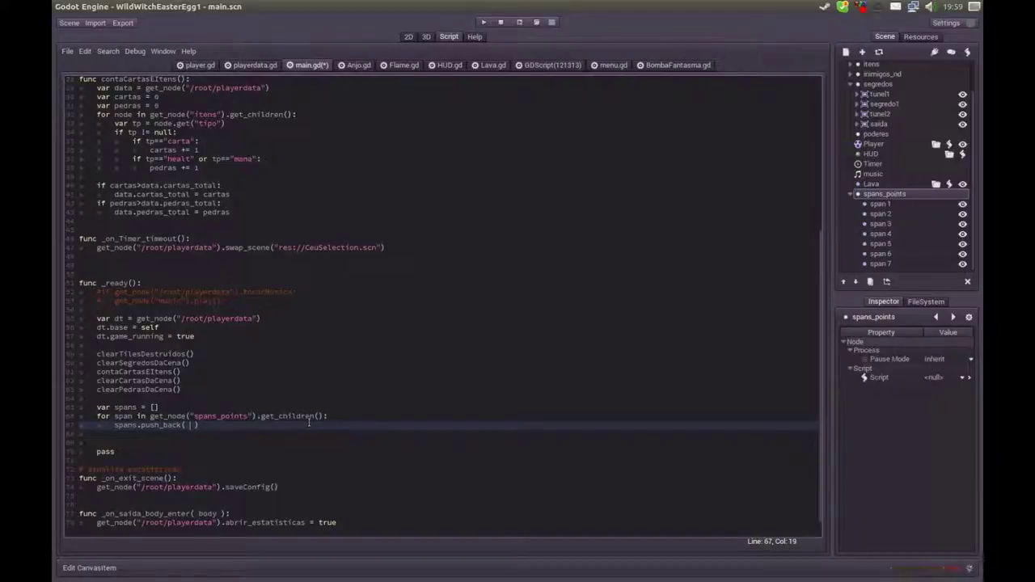
pyautogui.write('s')
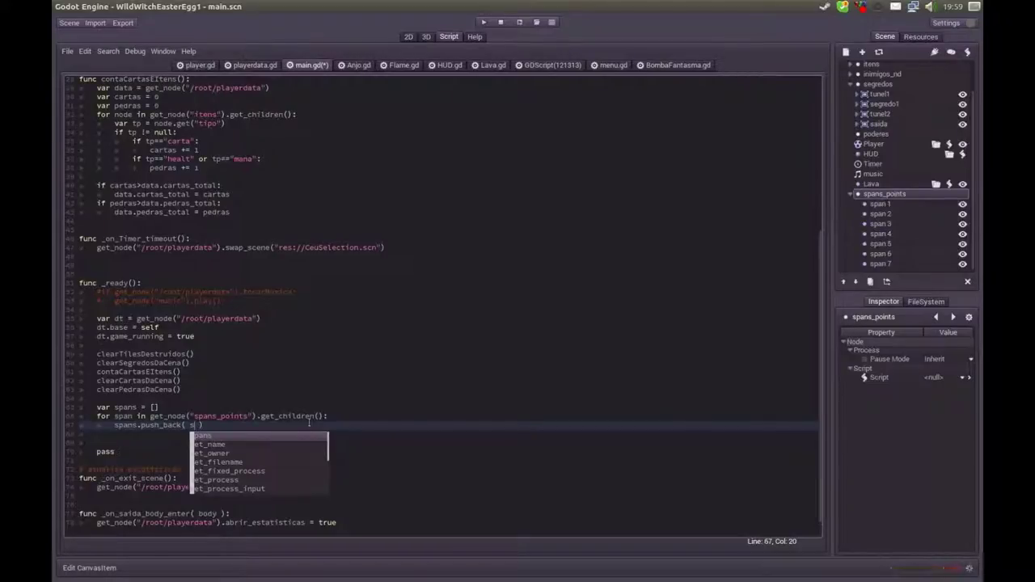
pyautogui.write('pan')
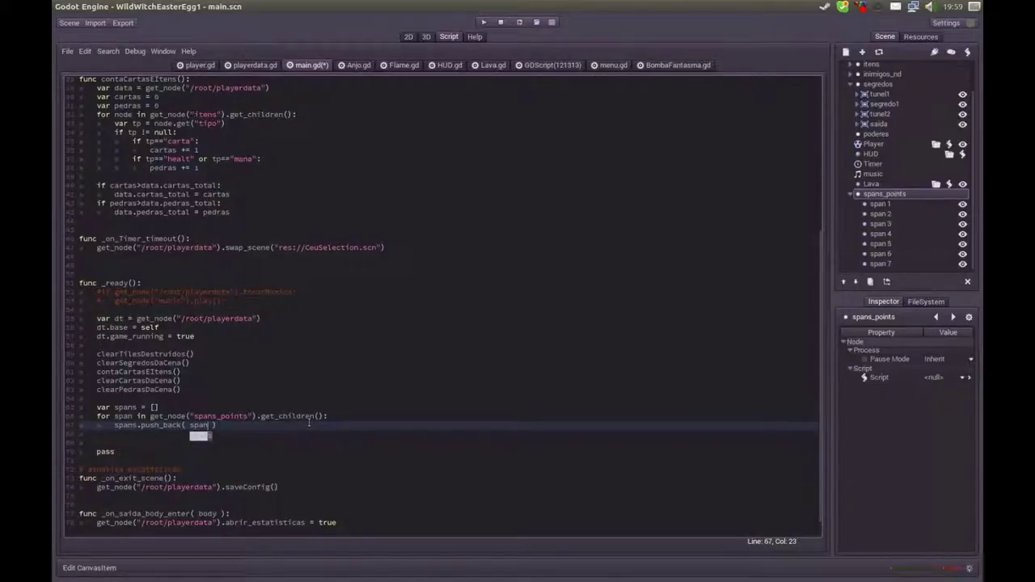
pyautogui.write('.get_pos')
pyautogui.write('()')
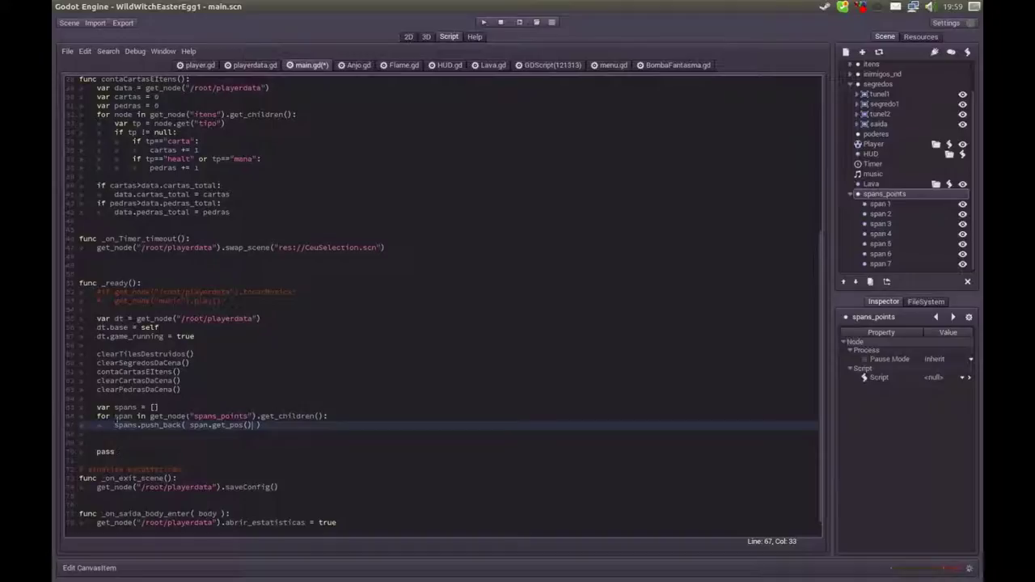
# Review the spans variable and push_back line, then save main.gd.
pyautogui.doubleClick(124, 407)
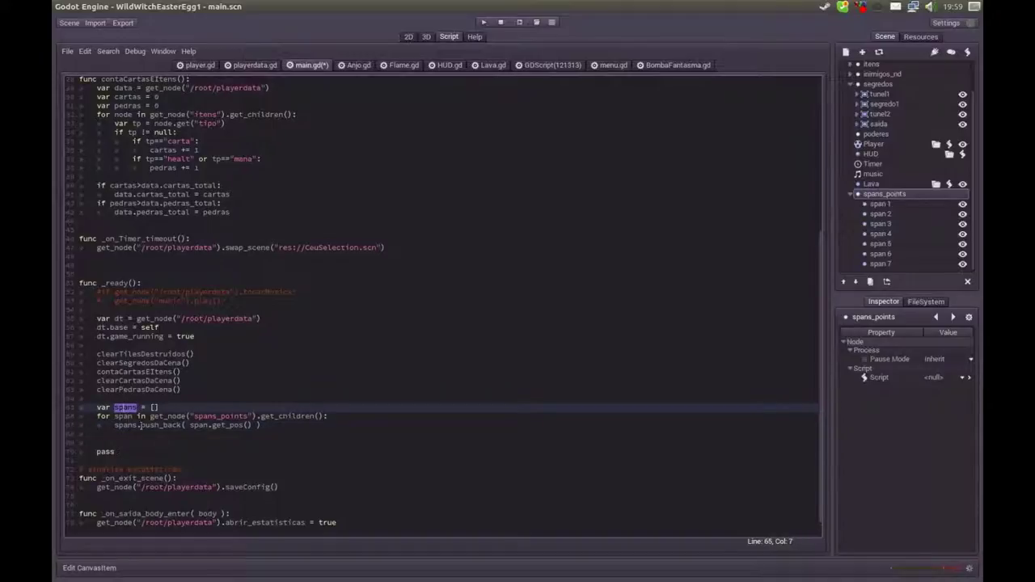
pyautogui.click(294, 425)
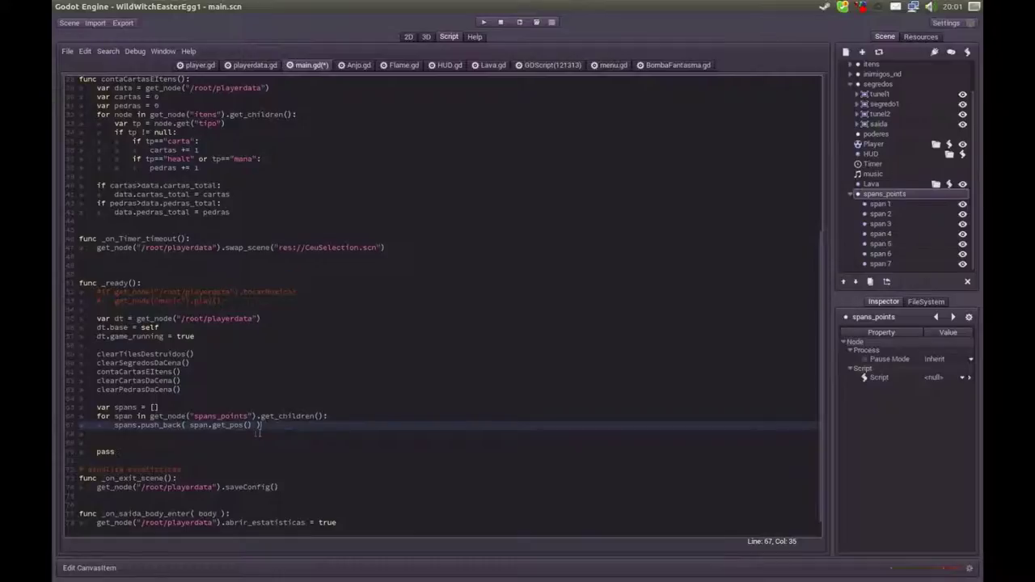
pyautogui.moveTo(115, 425); pyautogui.dragTo(261, 425)
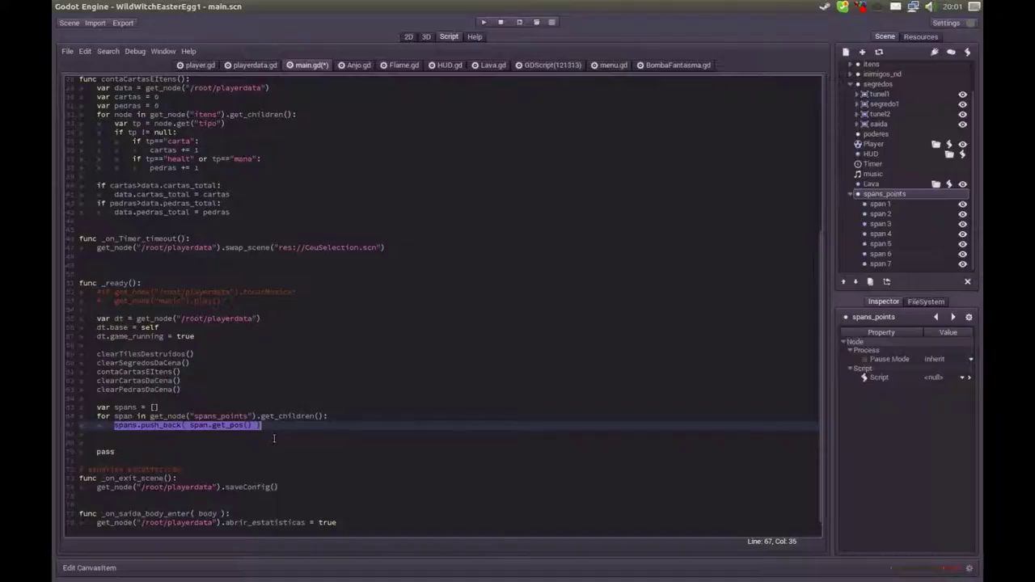
pyautogui.press('Down')
pyautogui.hotkey('ctrl', 's')
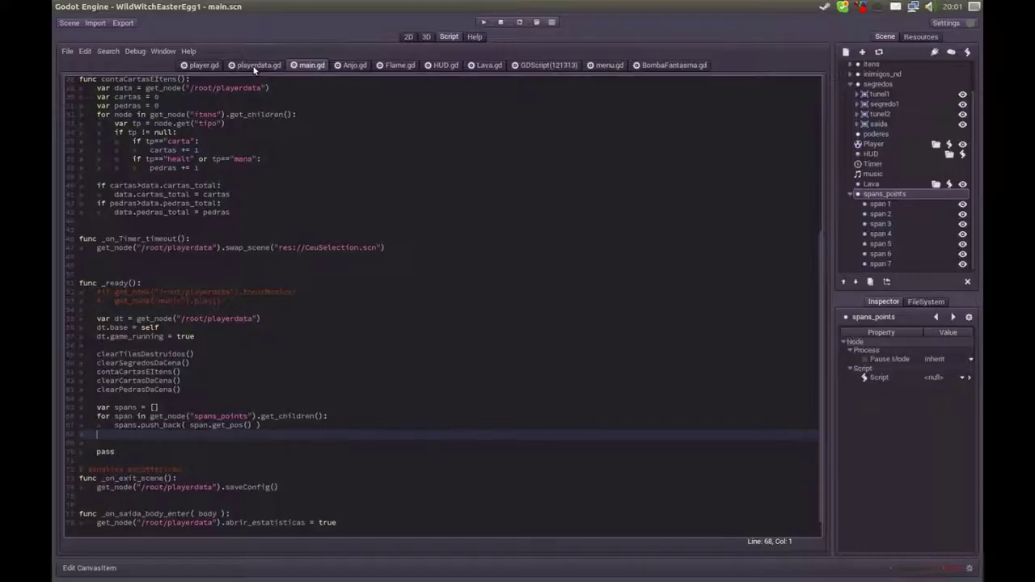
# Declare var span_index = 0 after segredos_total in playerdata.gd and save the script.
pyautogui.click(256, 68)
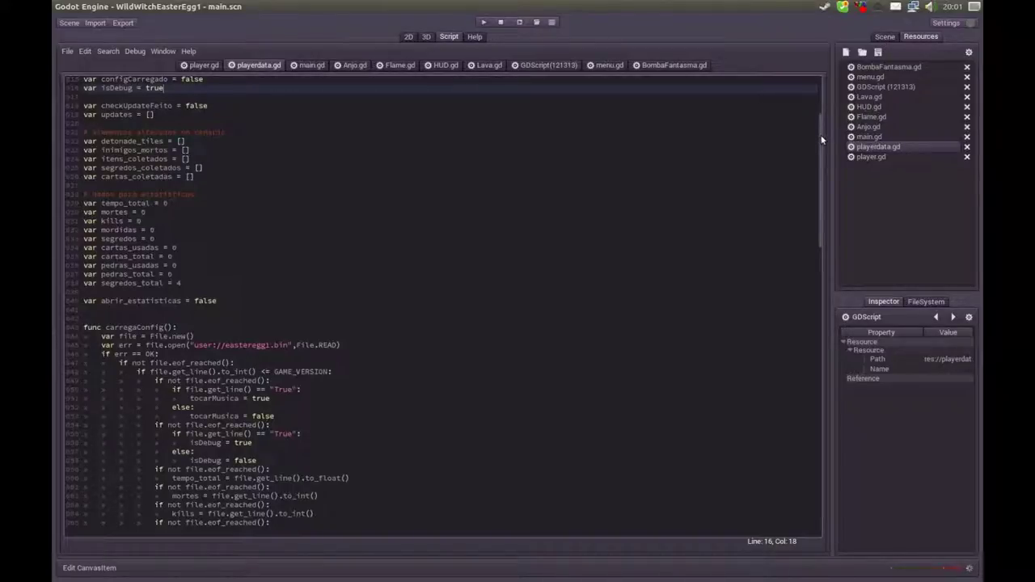
pyautogui.scroll(1, 821, 139)
pyautogui.scroll(1, 821, 147)
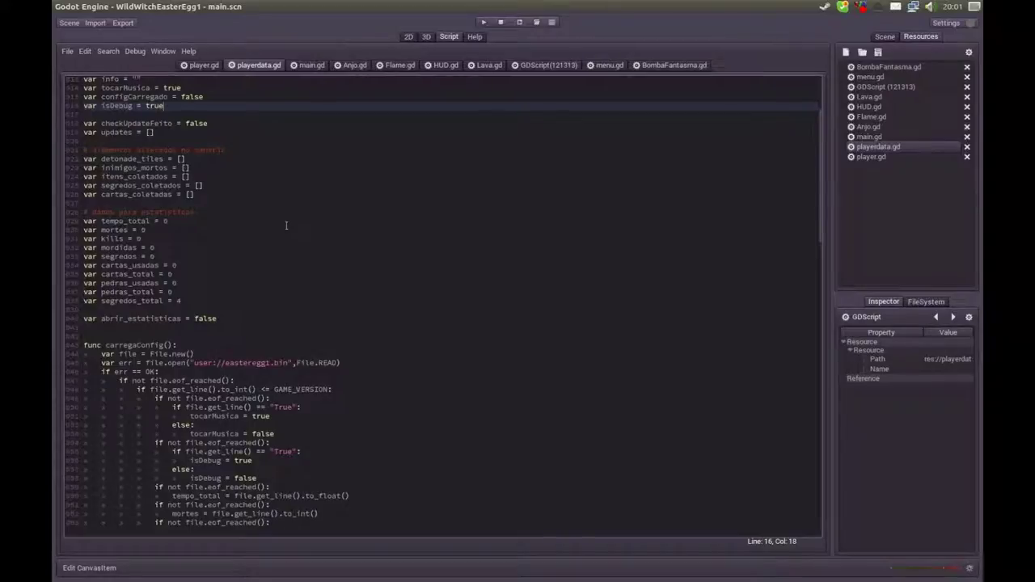
pyautogui.click(307, 65)
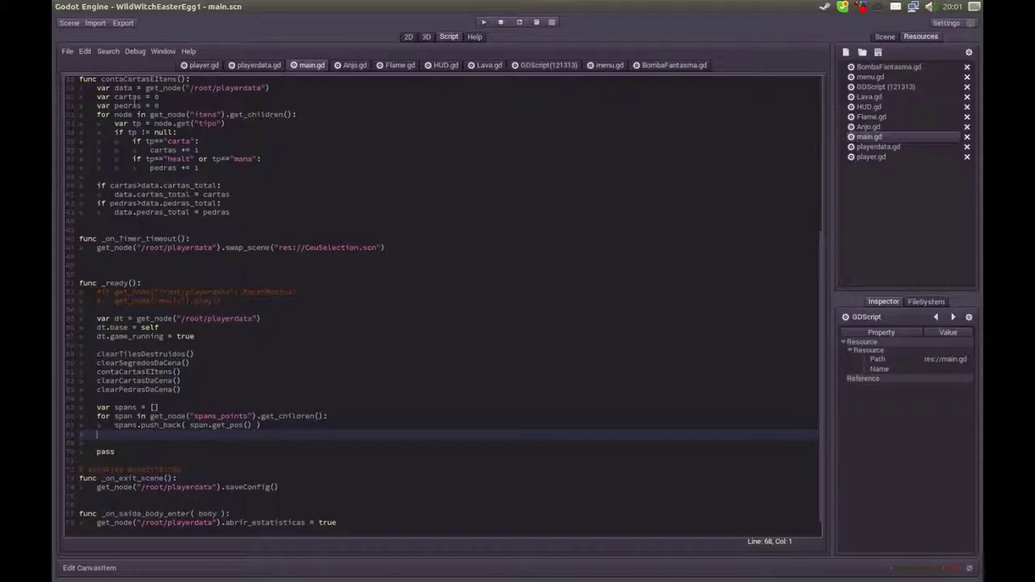
pyautogui.click(256, 68)
pyautogui.click(220, 305)
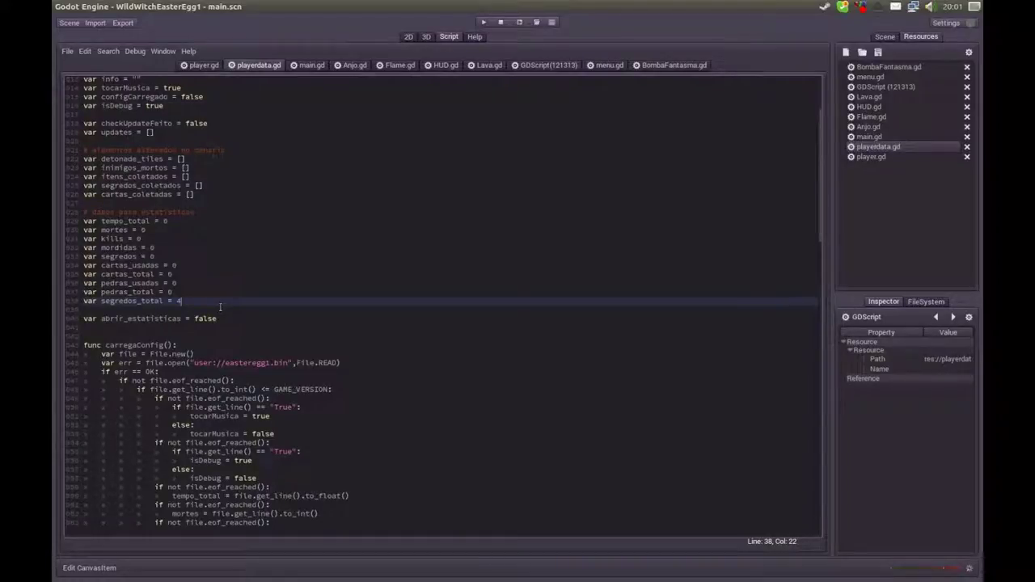
pyautogui.press('Return')
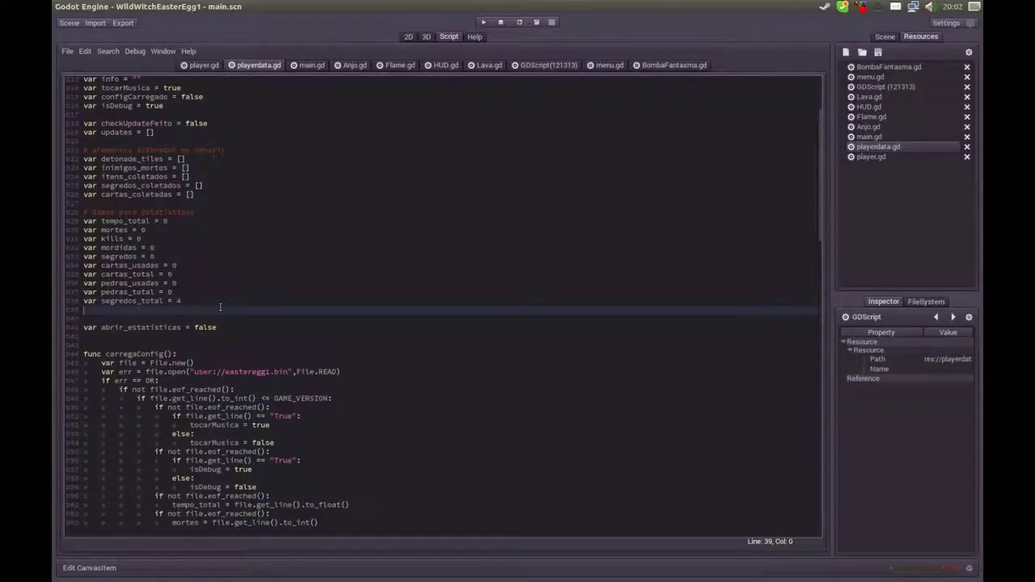
pyautogui.write('var sp')
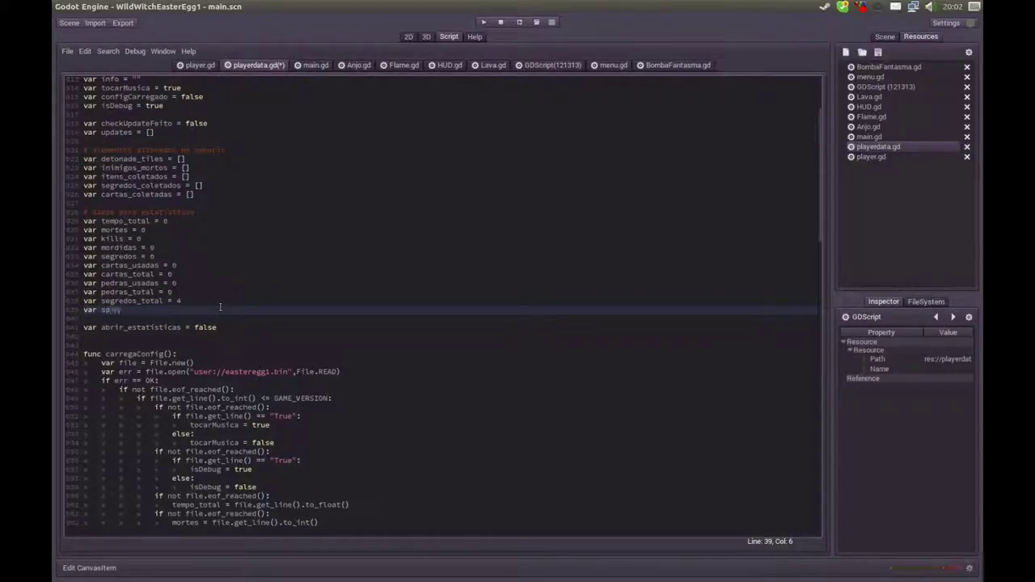
pyautogui.write('an_index = 0')
pyautogui.hotkey('ctrl', 's')
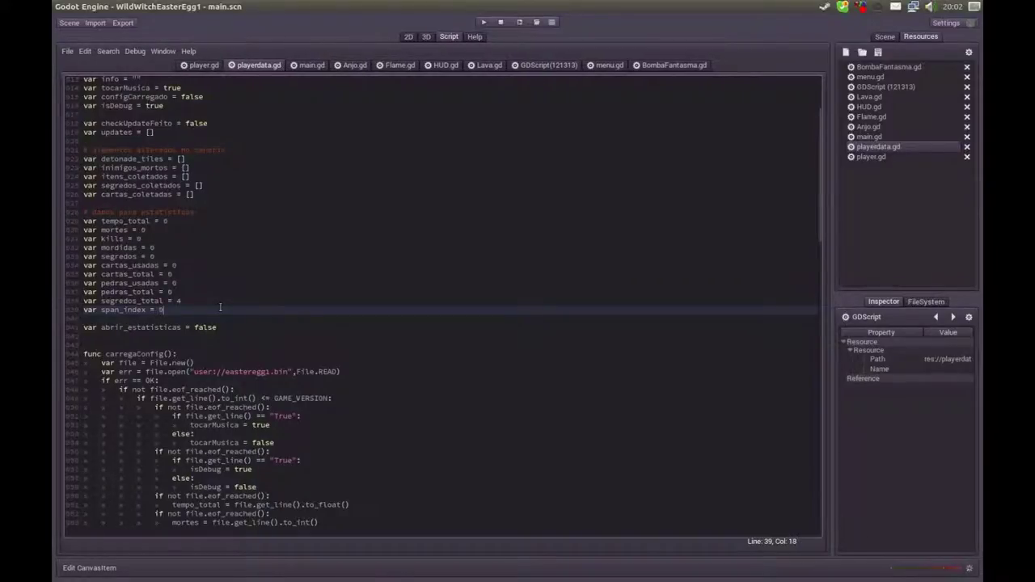
pyautogui.doubleClick(135, 310)
pyautogui.hotkey('ctrl', 'c')
pyautogui.click(308, 66)
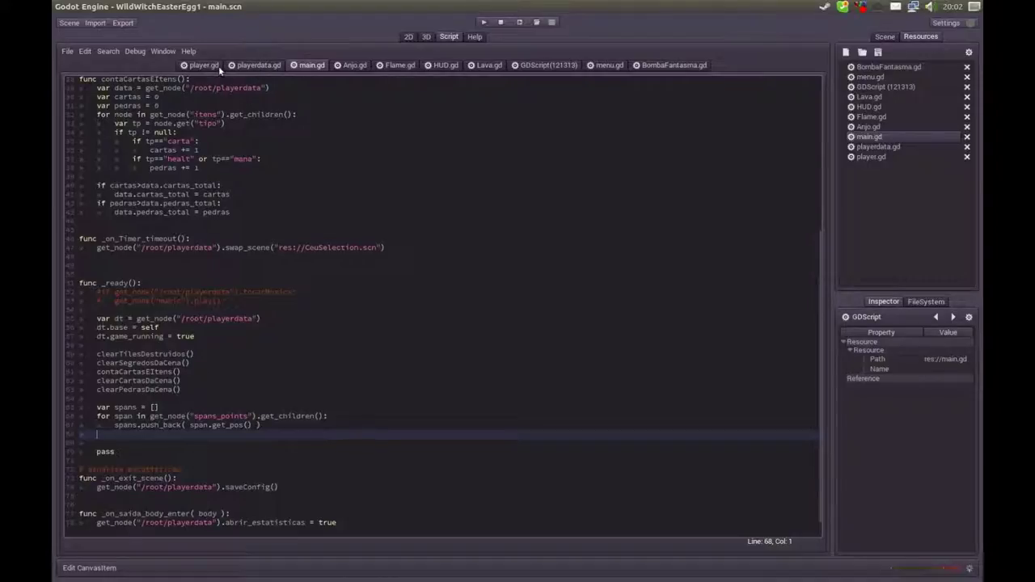
pyautogui.click(255, 65)
pyautogui.click(188, 308)
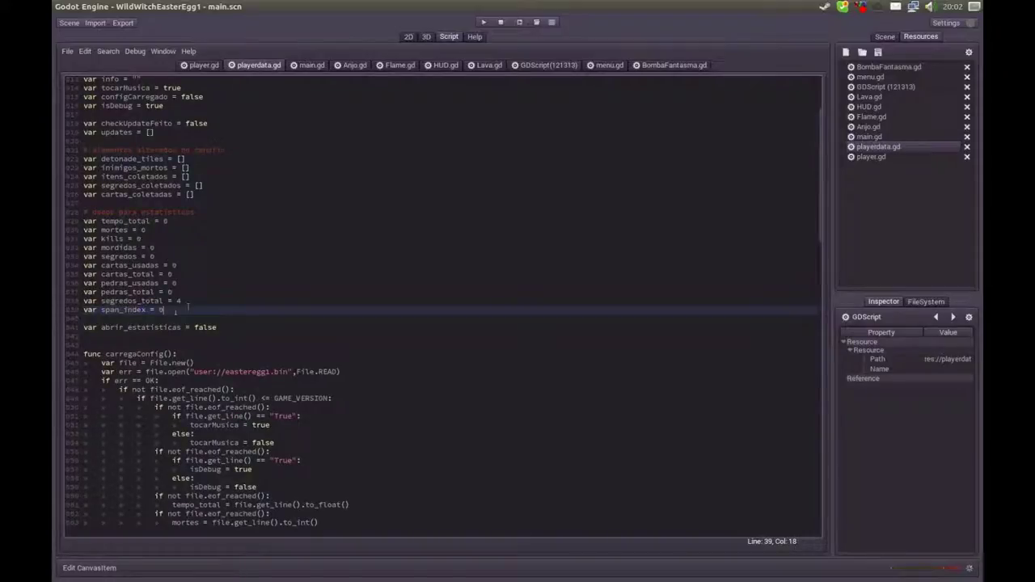
pyautogui.moveTo(119, 310); pyautogui.dragTo(165, 311)
pyautogui.click(179, 310)
pyautogui.click(308, 68)
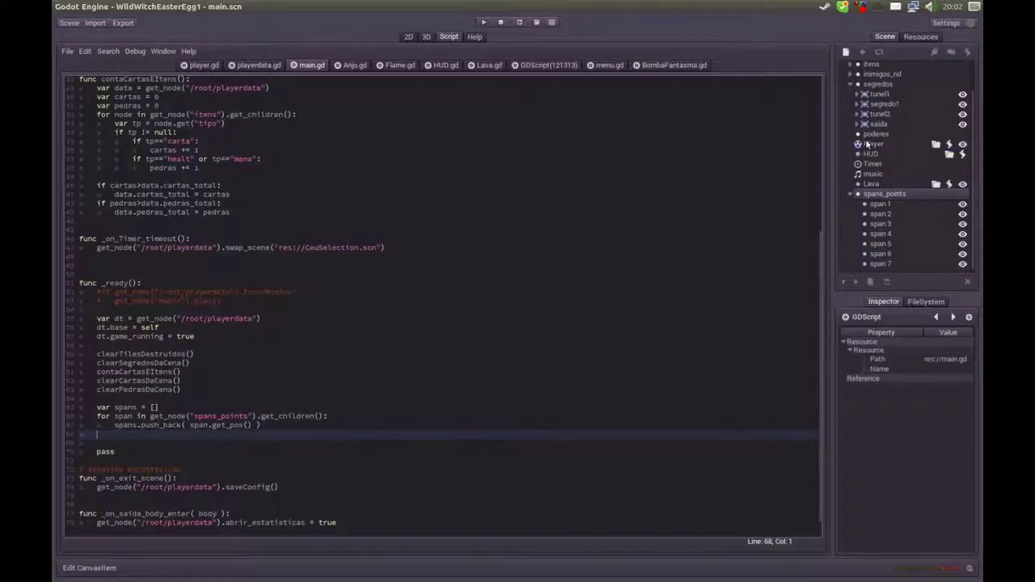
pyautogui.click(872, 145)
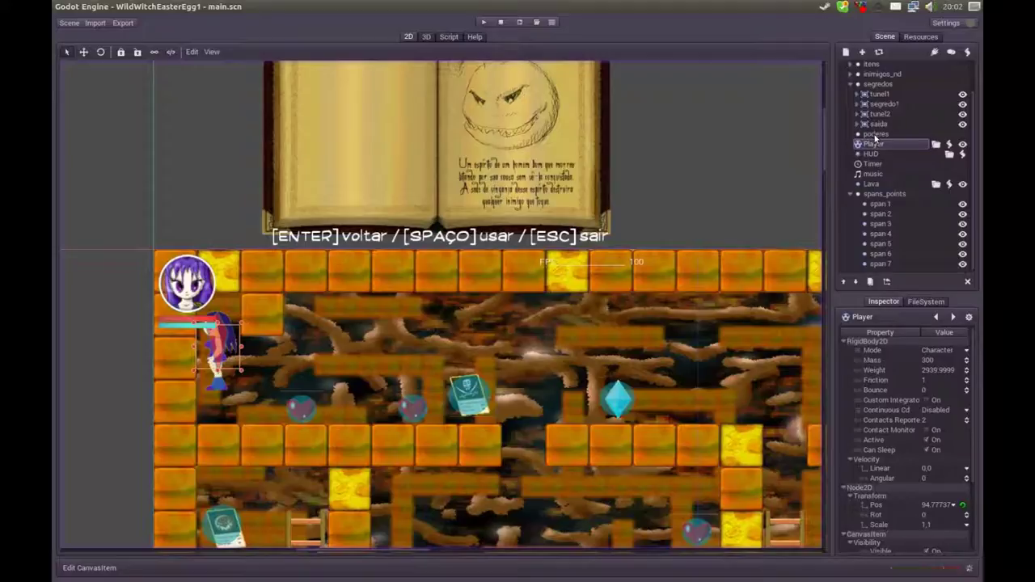
pyautogui.click(448, 36)
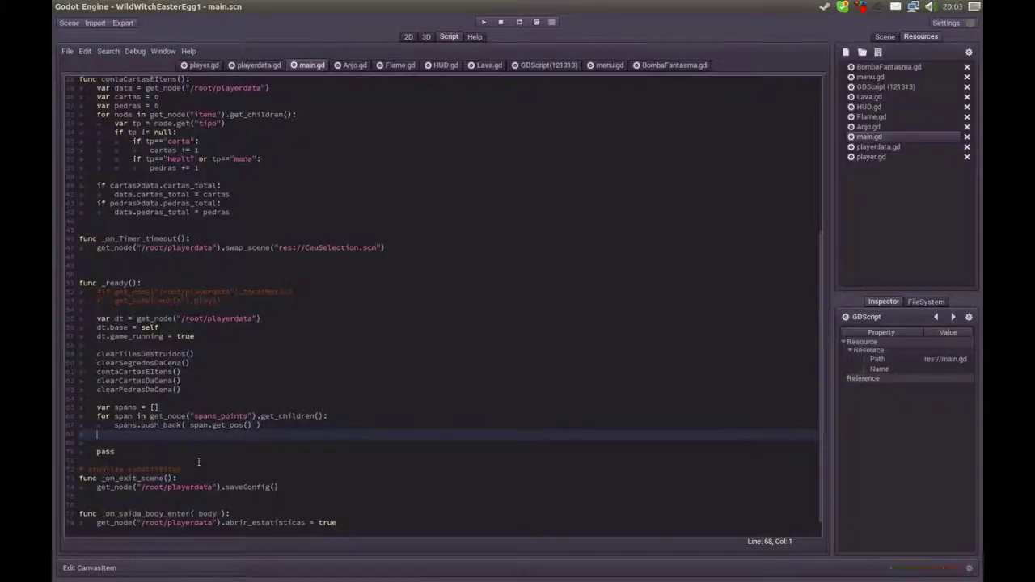
# Add an unfinished get_node("Player").set_pos() line after the spawn loop in main.gd's _ready.
pyautogui.press('Return')
pyautogui.write('ge')
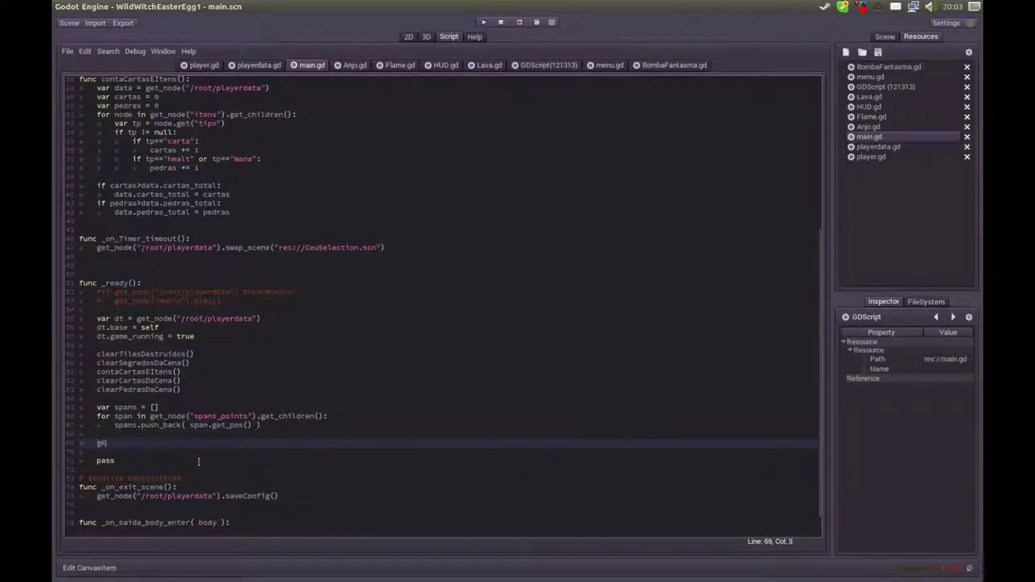
pyautogui.write('t_')
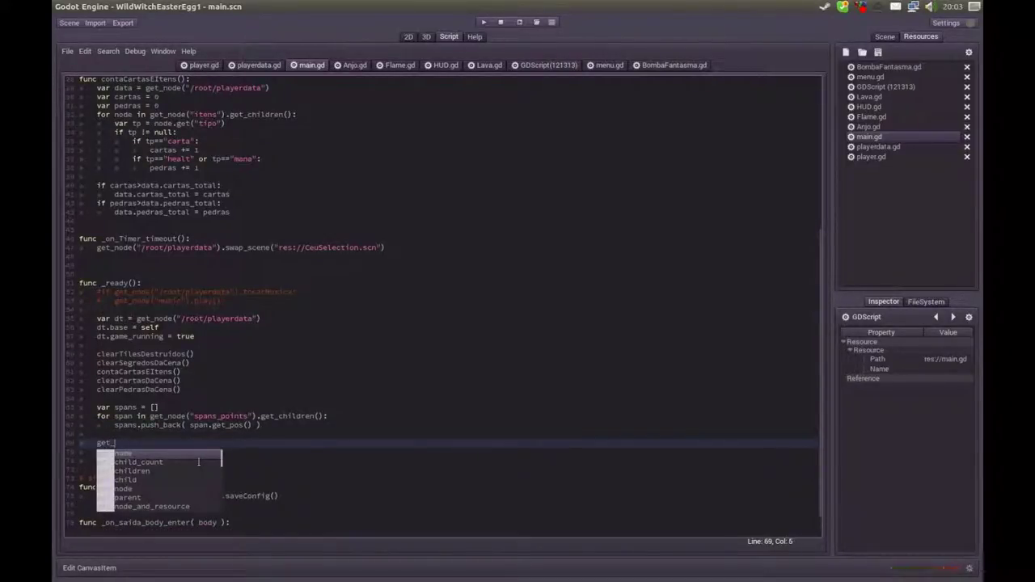
pyautogui.write('node(')
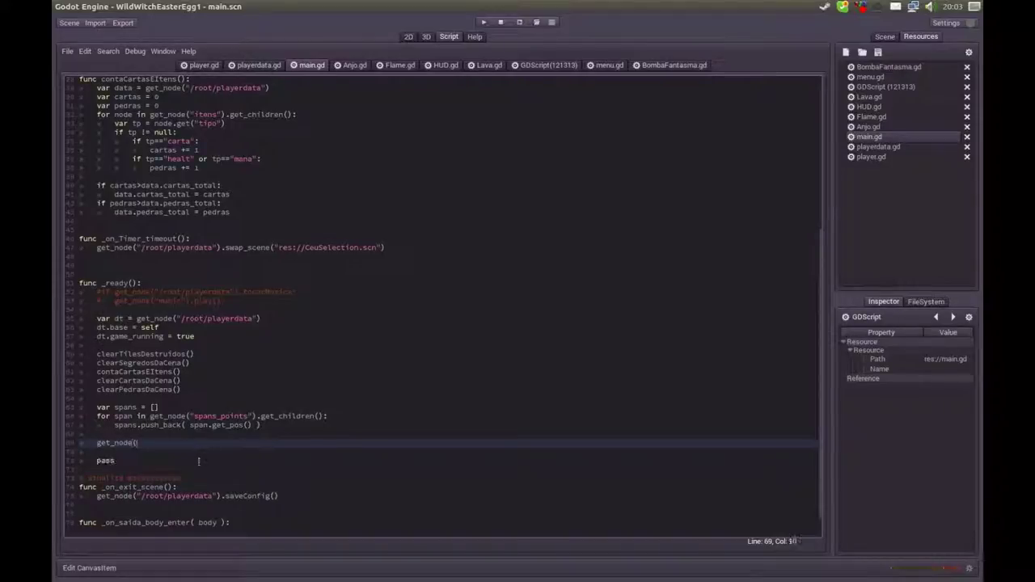
pyautogui.write('"Player").set_pos()')
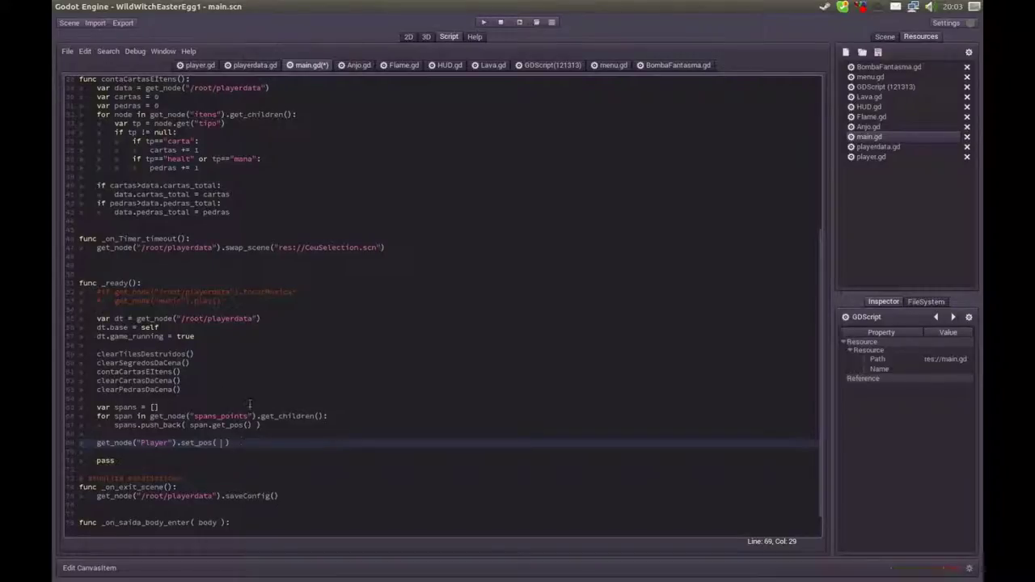
pyautogui.moveTo(136, 318); pyautogui.dragTo(234, 319)
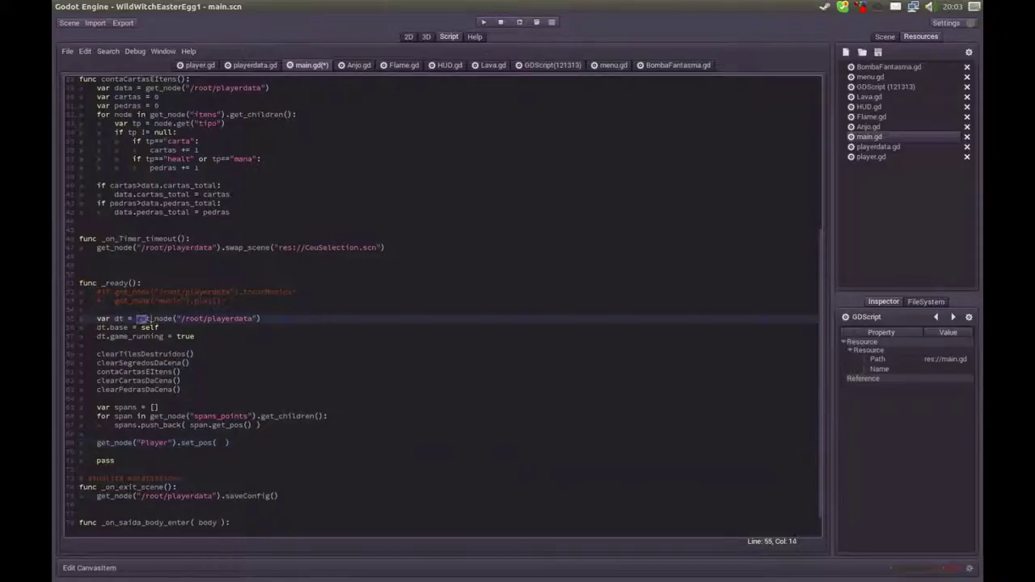
pyautogui.click(266, 319)
pyautogui.moveTo(184, 318); pyautogui.dragTo(208, 319)
pyautogui.hotkey('shift', 'Right')
# Enter dt.span_index inside the set_pos( ) parentheses, checking the name against playerdata.gd.
pyautogui.click(253, 64)
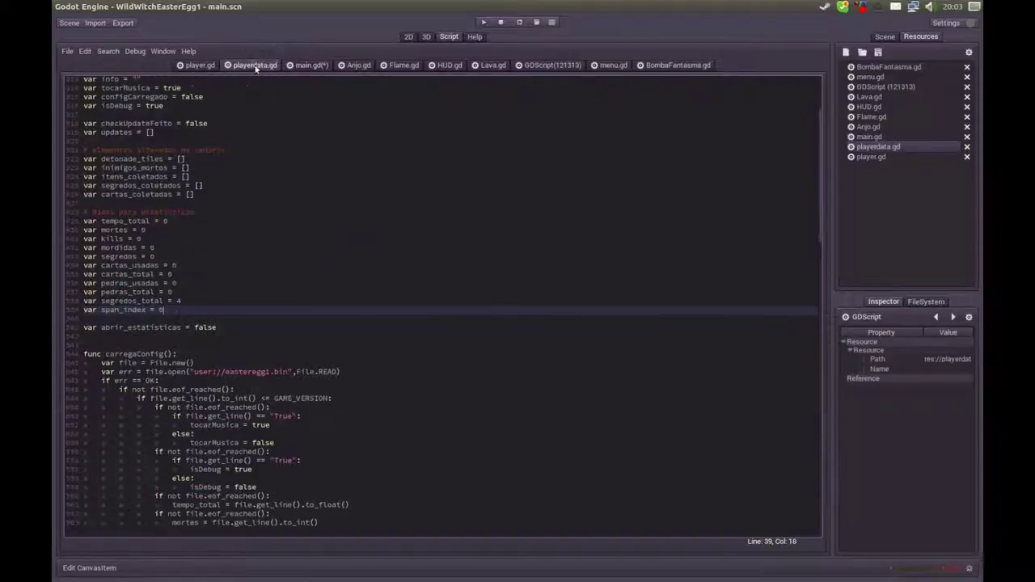
pyautogui.doubleClick(114, 309)
pyautogui.click(308, 65)
pyautogui.click(259, 338)
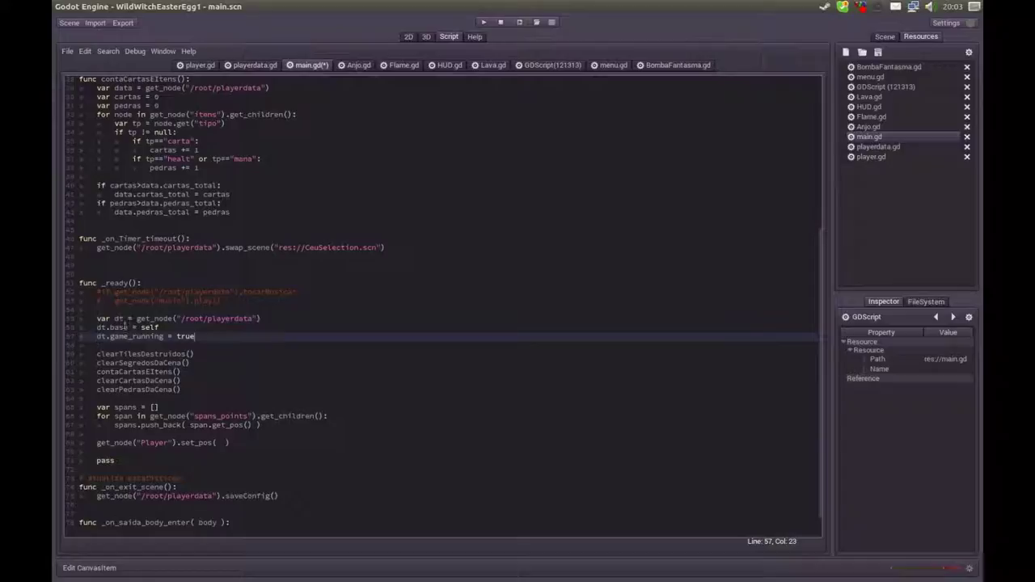
pyautogui.doubleClick(118, 319)
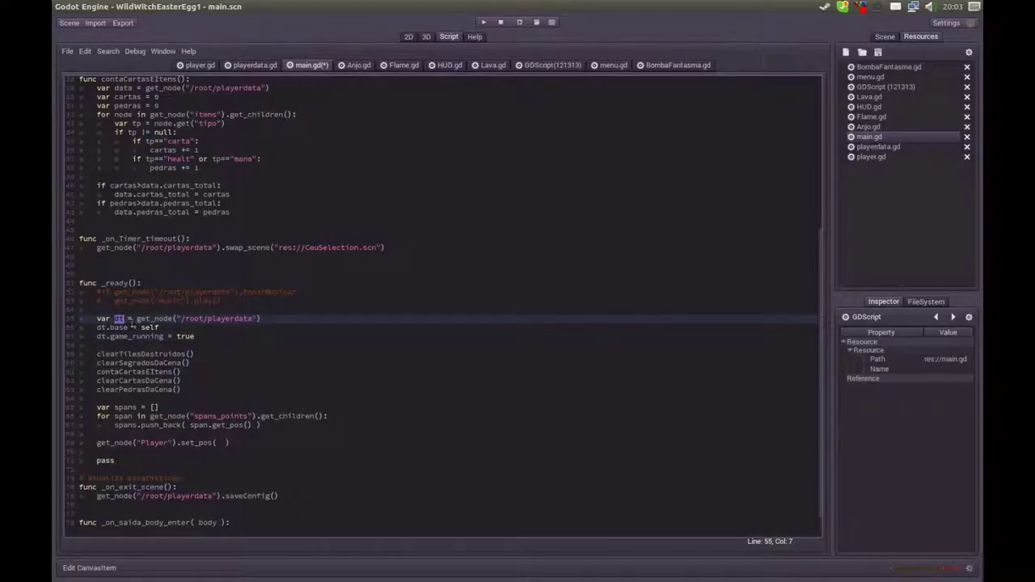
pyautogui.click(222, 443)
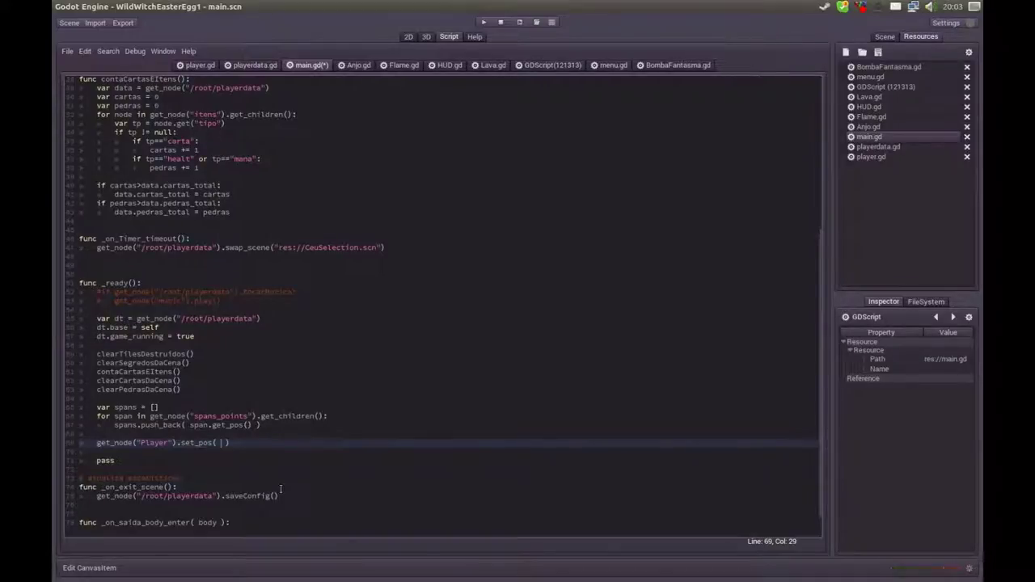
pyautogui.write('dt.')
pyautogui.click(259, 65)
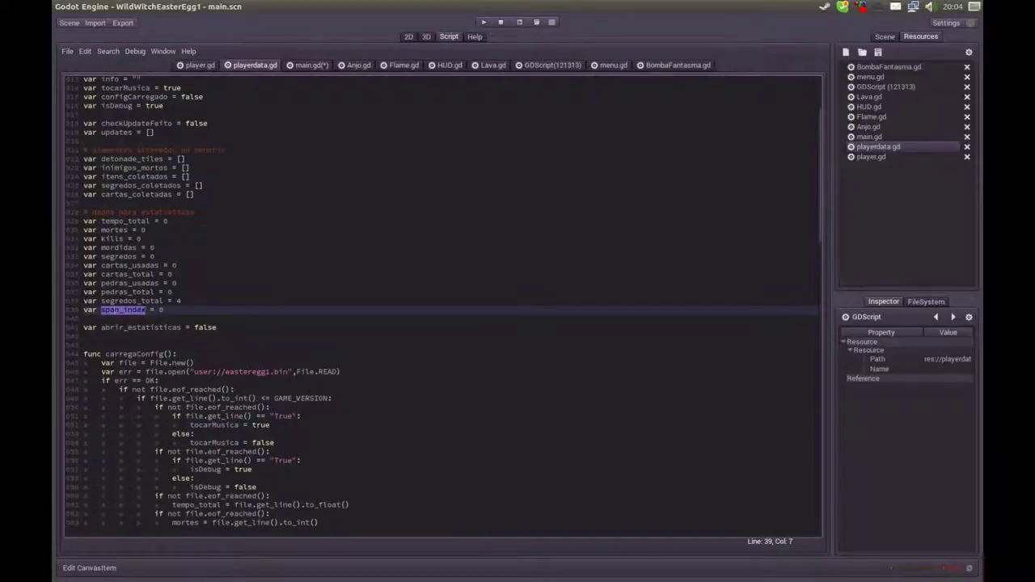
pyautogui.click(307, 65)
pyautogui.hotkey('ctrl', 'v')
# Compare the set_pos argument with the spans array and place the caret before dt.
pyautogui.click(231, 455)
pyautogui.click(222, 442)
pyautogui.moveTo(280, 444); pyautogui.dragTo(221, 443)
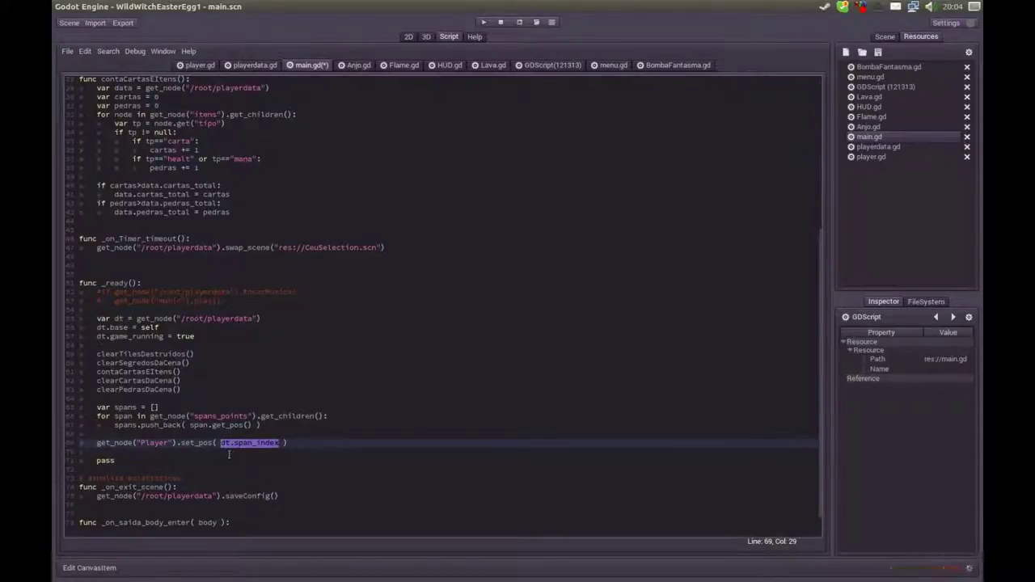
pyautogui.click(207, 436)
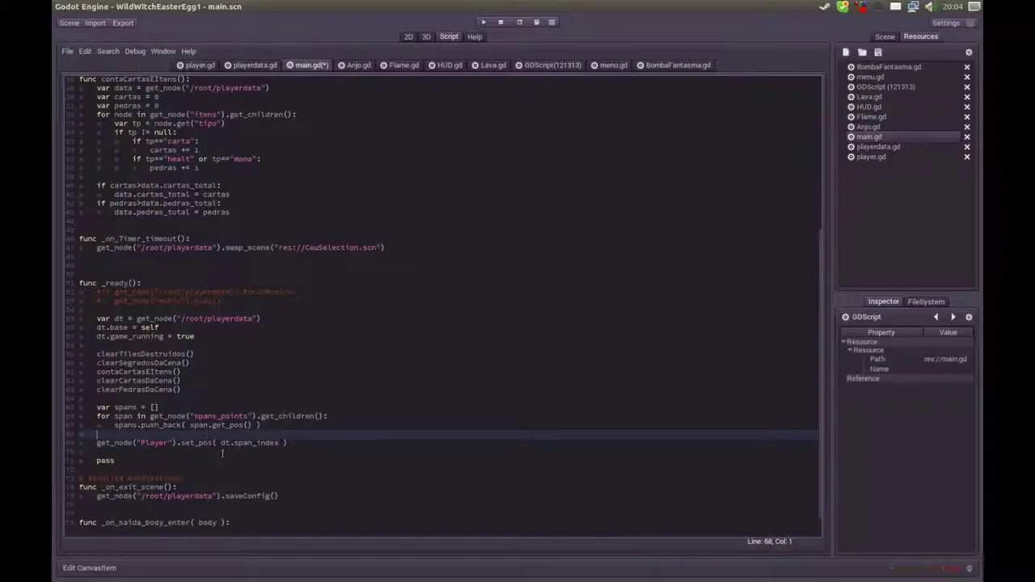
pyautogui.click(221, 443)
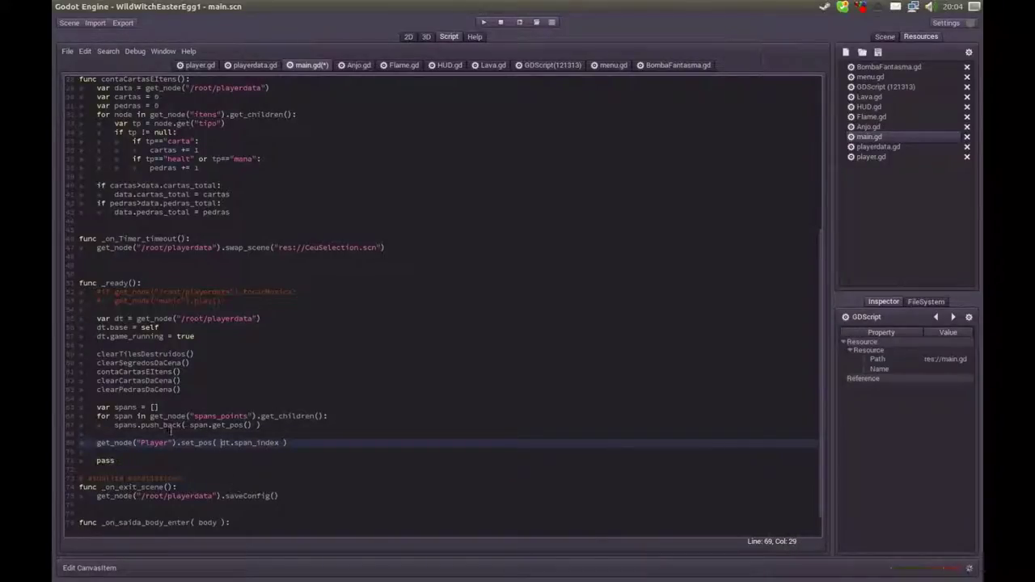
pyautogui.doubleClick(125, 407)
pyautogui.click(218, 443)
# Wrap the argument so the line reads set_pos( spans[dt.span_index] ).
pyautogui.write('spans')
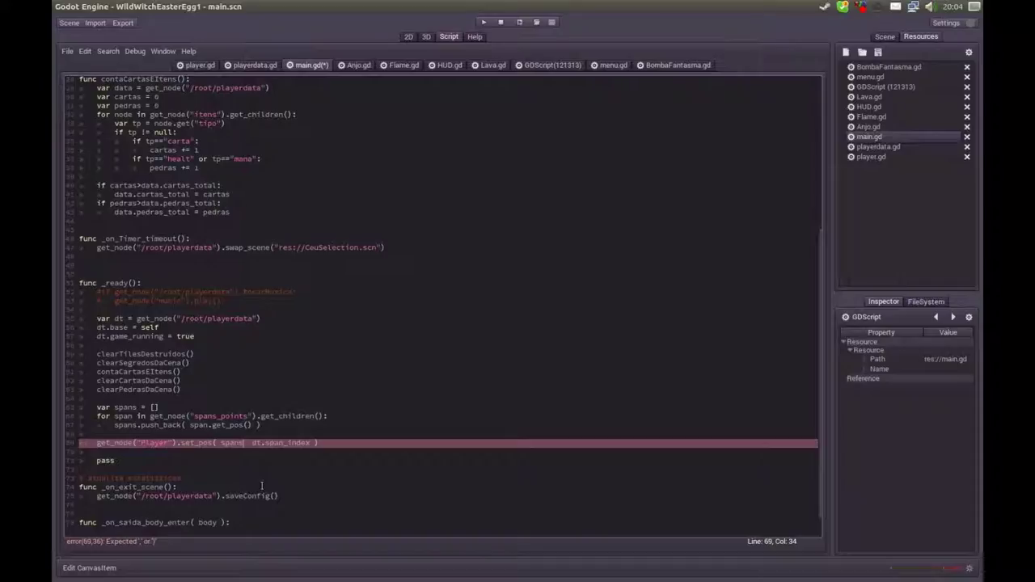
pyautogui.write('[')
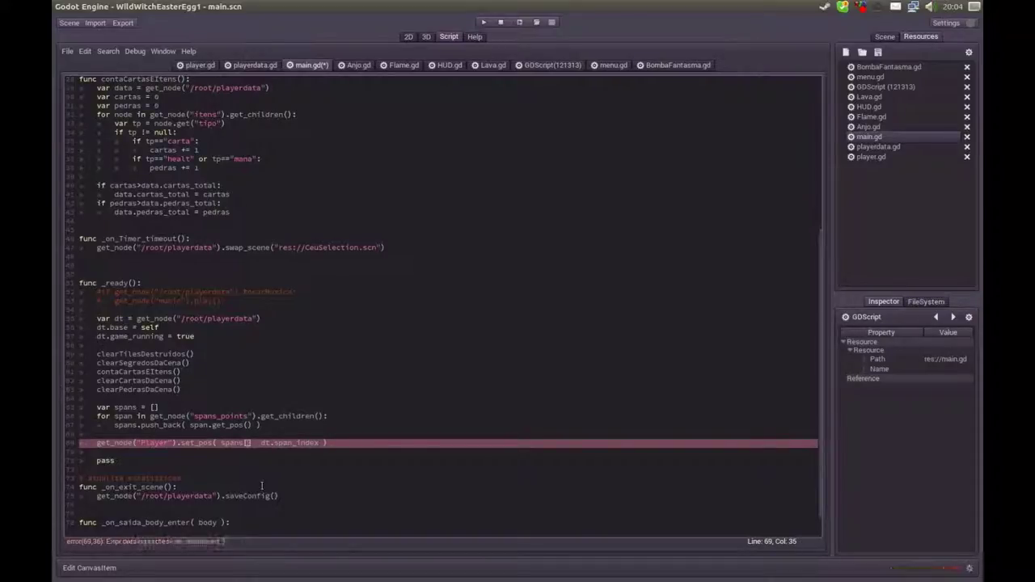
pyautogui.write('d')
pyautogui.press('BackSpace')
pyautogui.press('Delete')
pyautogui.press('Delete')
pyautogui.write(']')
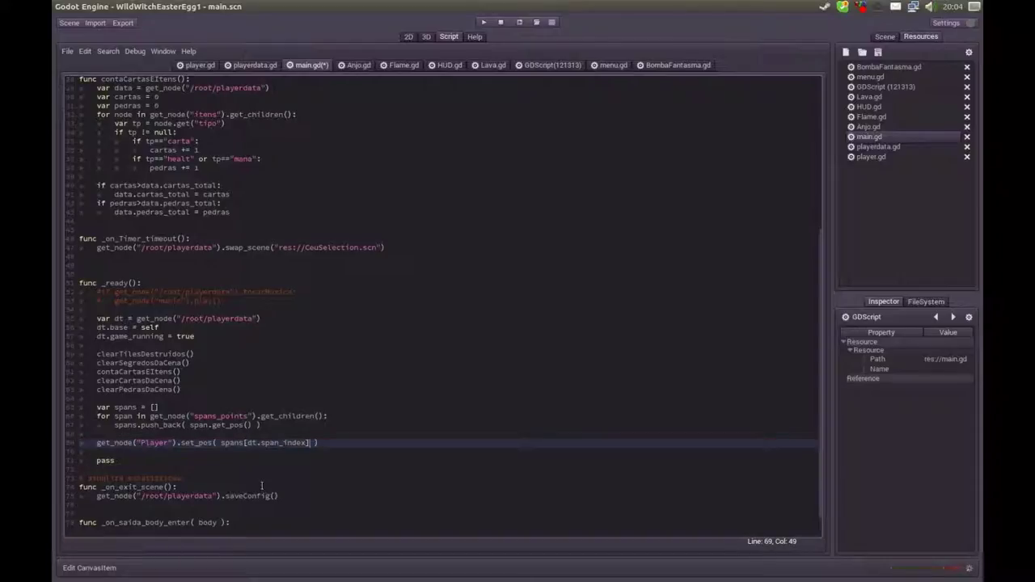
pyautogui.moveTo(100, 443); pyautogui.dragTo(318, 444)
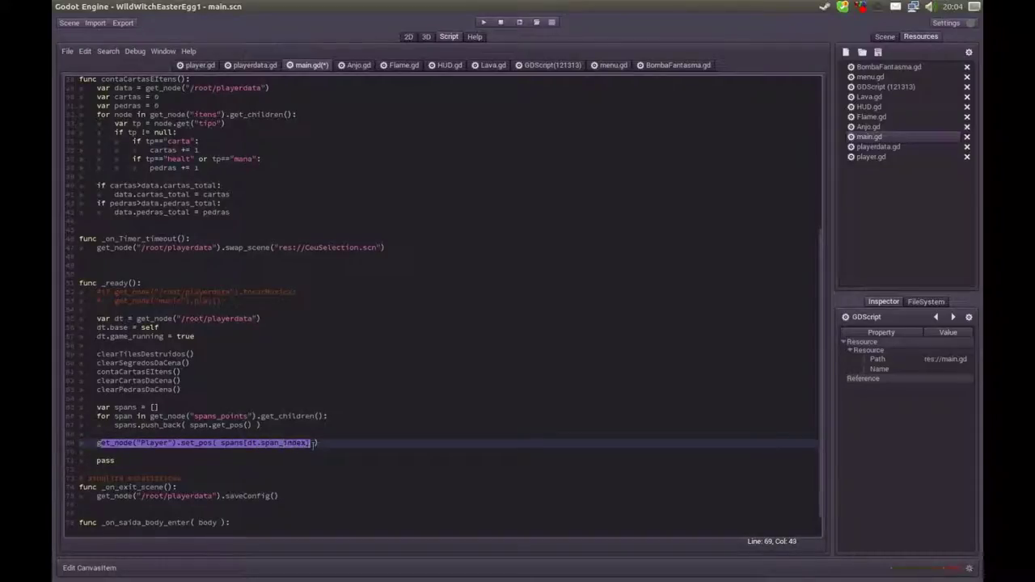
pyautogui.click(315, 452)
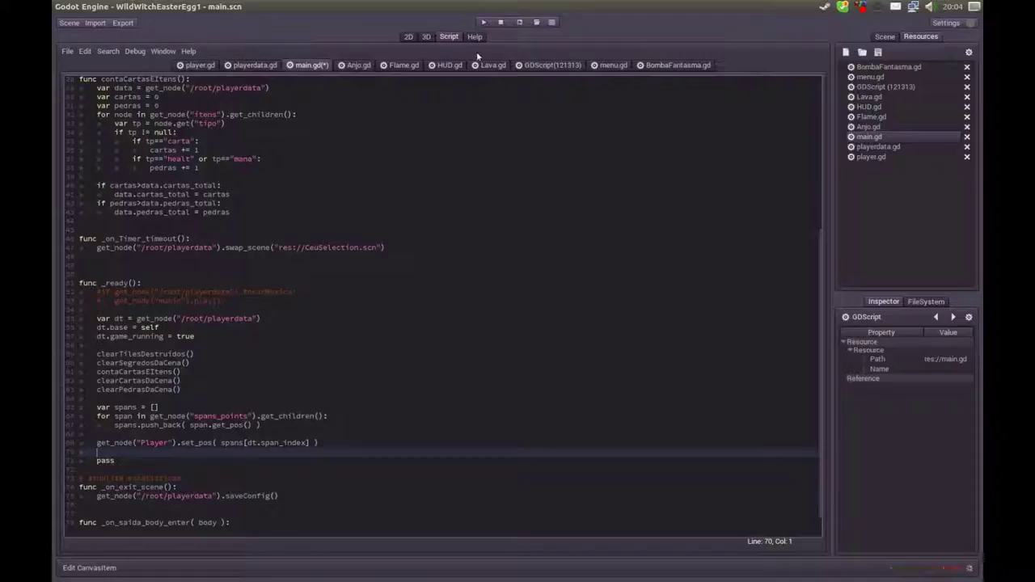
# Run the game and delete the erroring data.span_index = span line from player.gd.
pyautogui.click(520, 22)
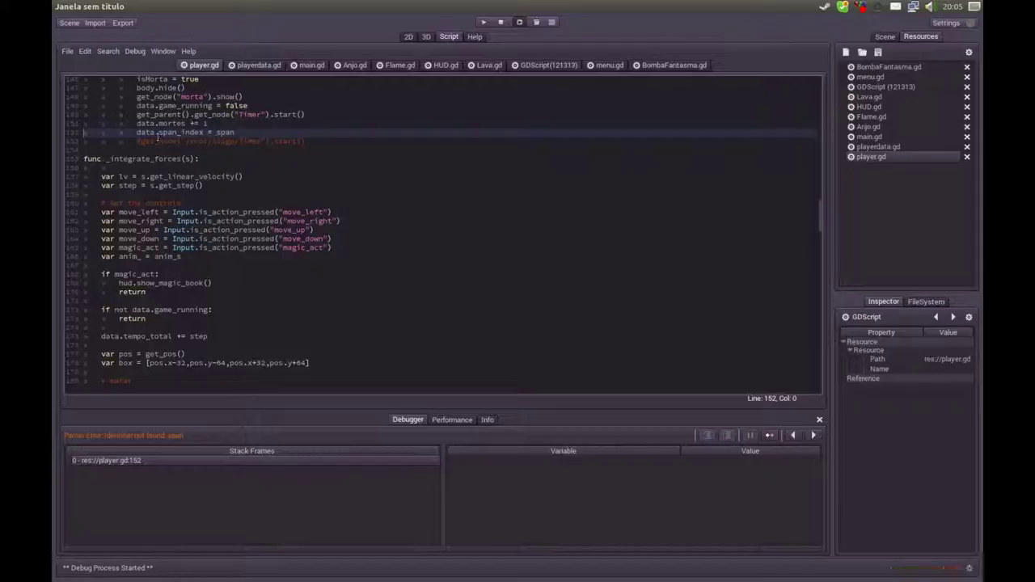
pyautogui.tripleClick(159, 134)
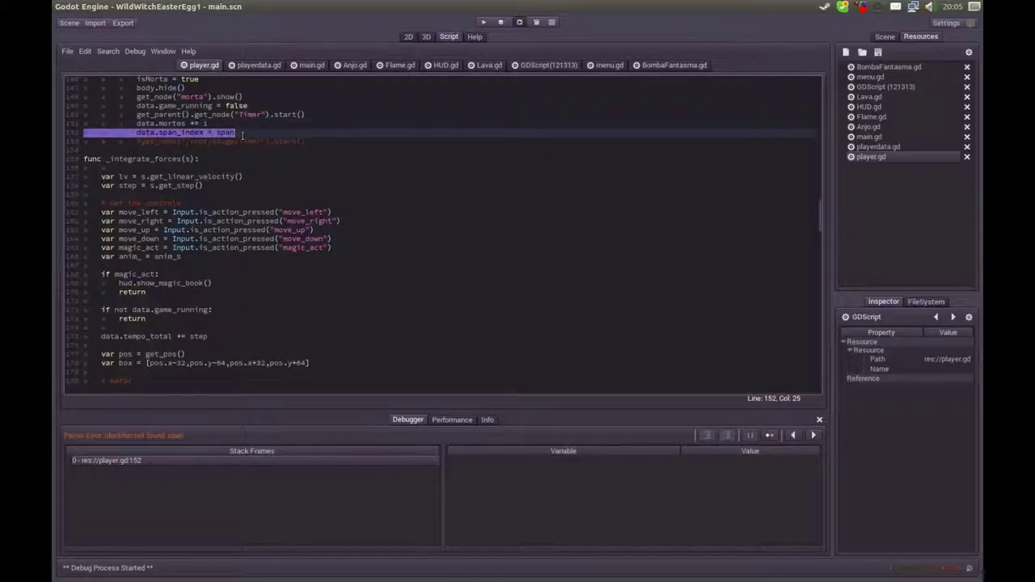
pyautogui.press('BackSpace')
pyautogui.press('BackSpace')
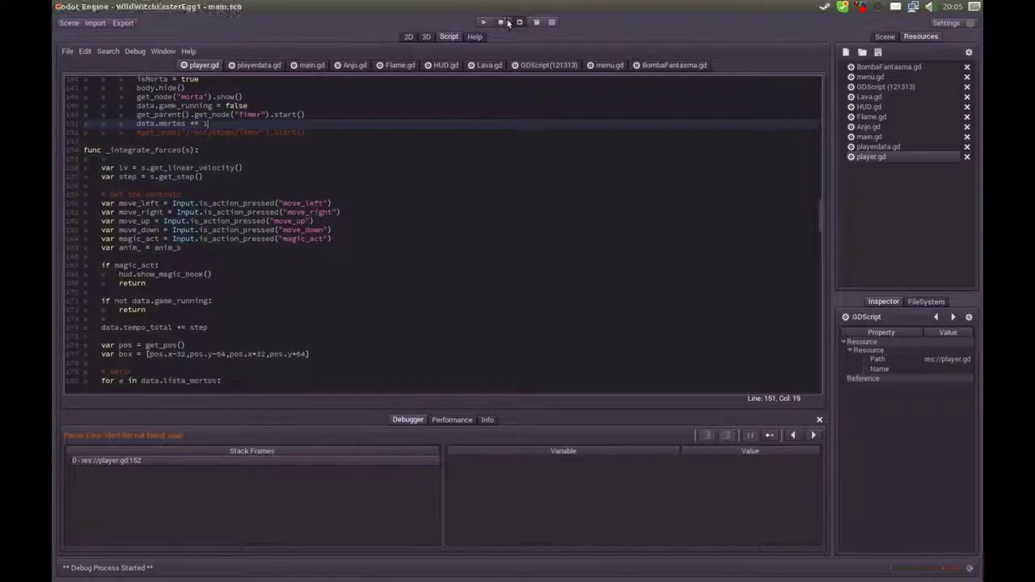
# Rerun the game, walk the witch right, then stop it and dismiss the alert.
pyautogui.click(508, 22)
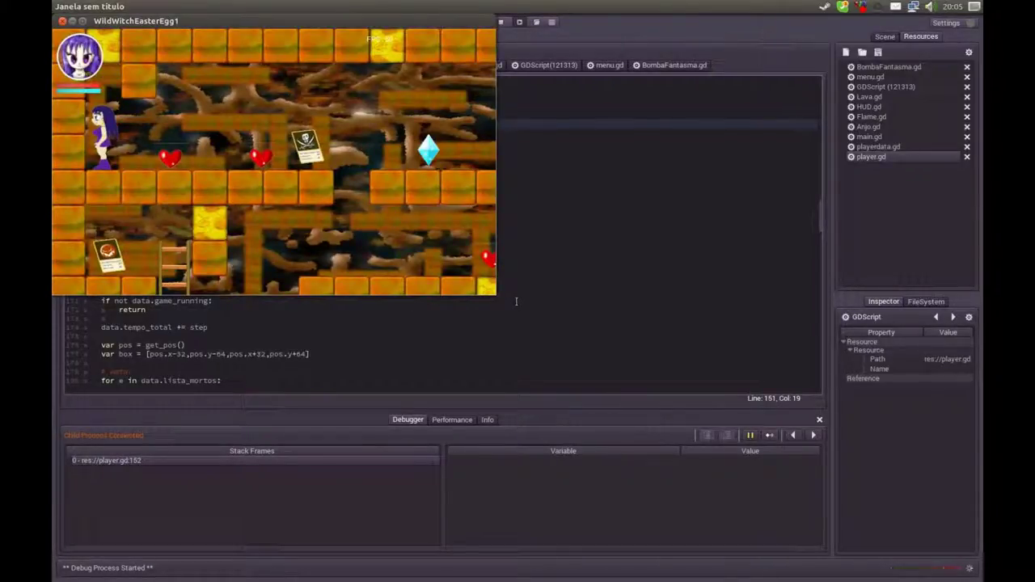
pyautogui.press('Right')
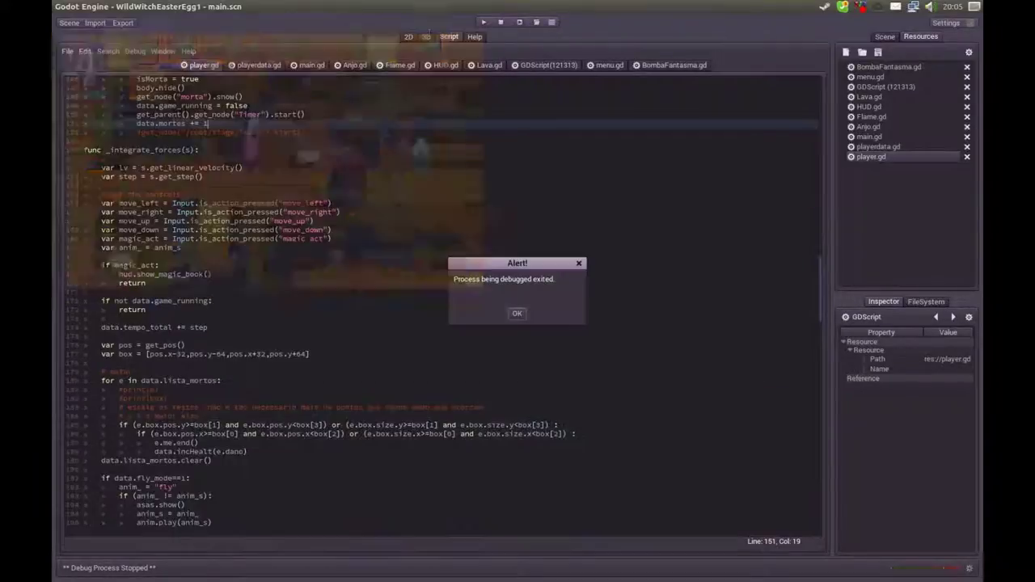
pyautogui.click(62, 20)
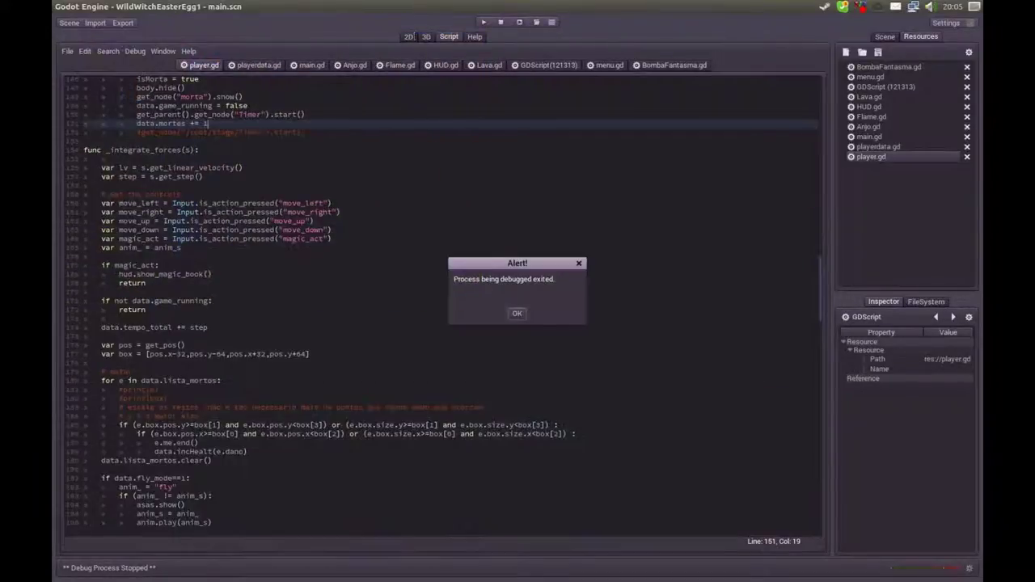
pyautogui.click(517, 313)
# Move the Player right onto the upper ledge in the 2D view and run the game.
pyautogui.click(408, 37)
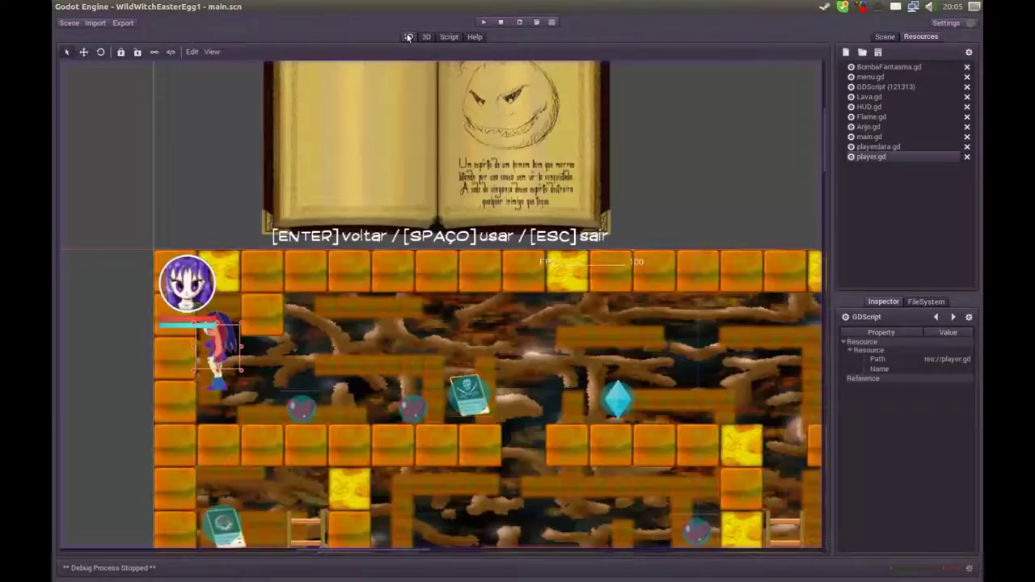
pyautogui.click(378, 354)
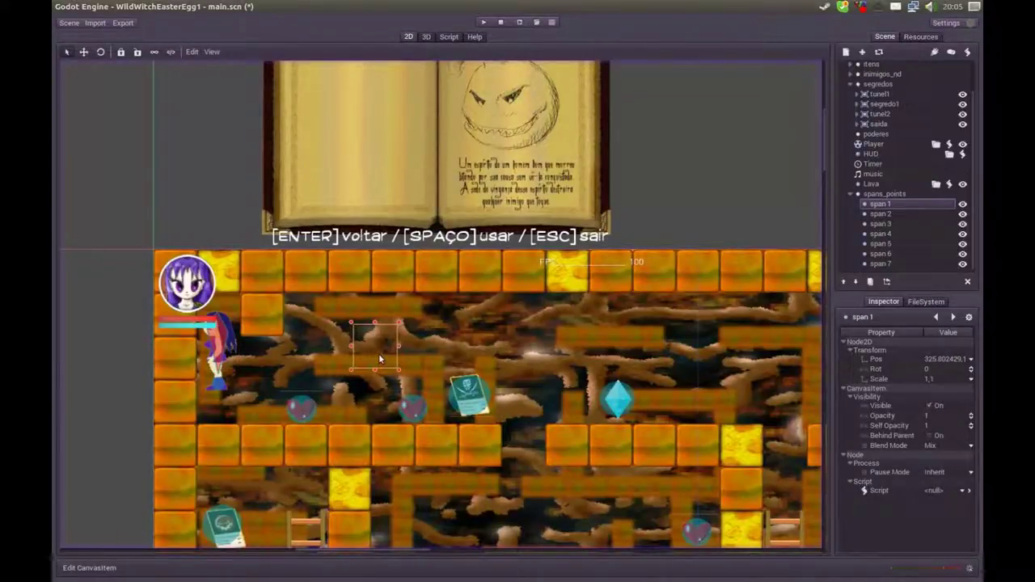
pyautogui.click(220, 364)
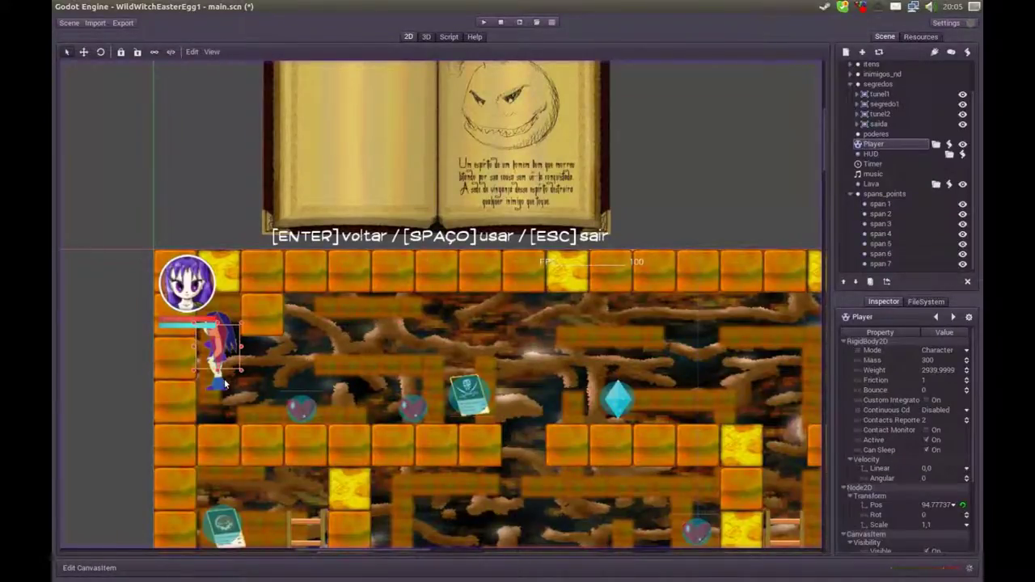
pyautogui.click(83, 52)
pyautogui.moveTo(219, 348); pyautogui.dragTo(366, 343)
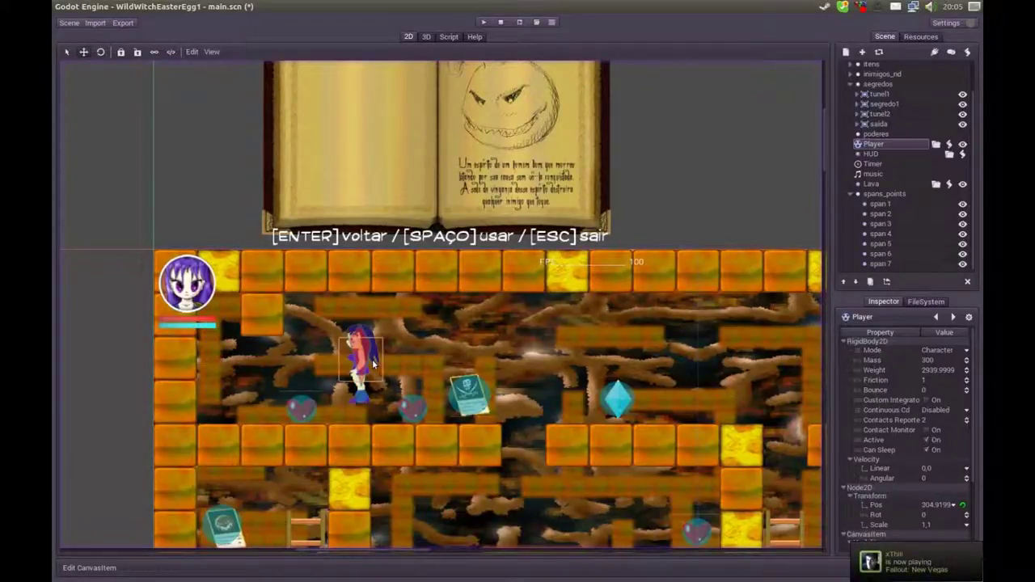
pyautogui.click(520, 22)
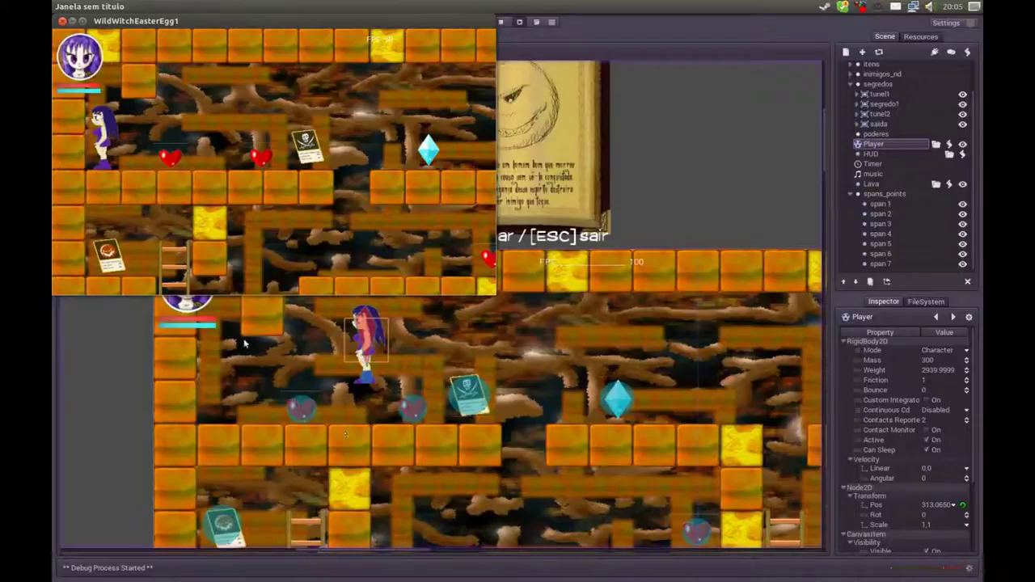
# Quit the game and drag the Player back to the left start area.
pyautogui.press('Escape')
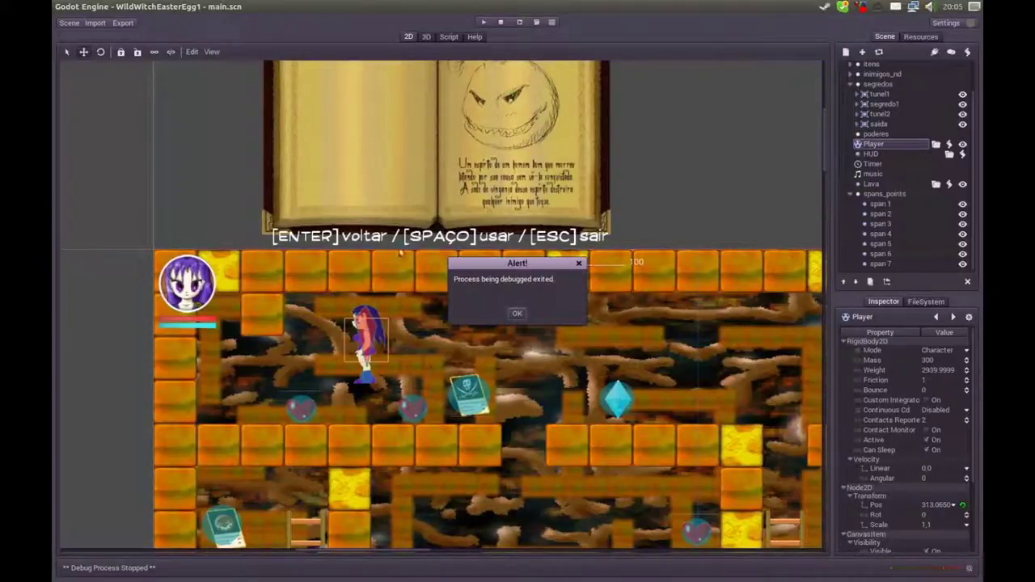
pyautogui.click(516, 314)
pyautogui.moveTo(363, 363); pyautogui.dragTo(216, 391)
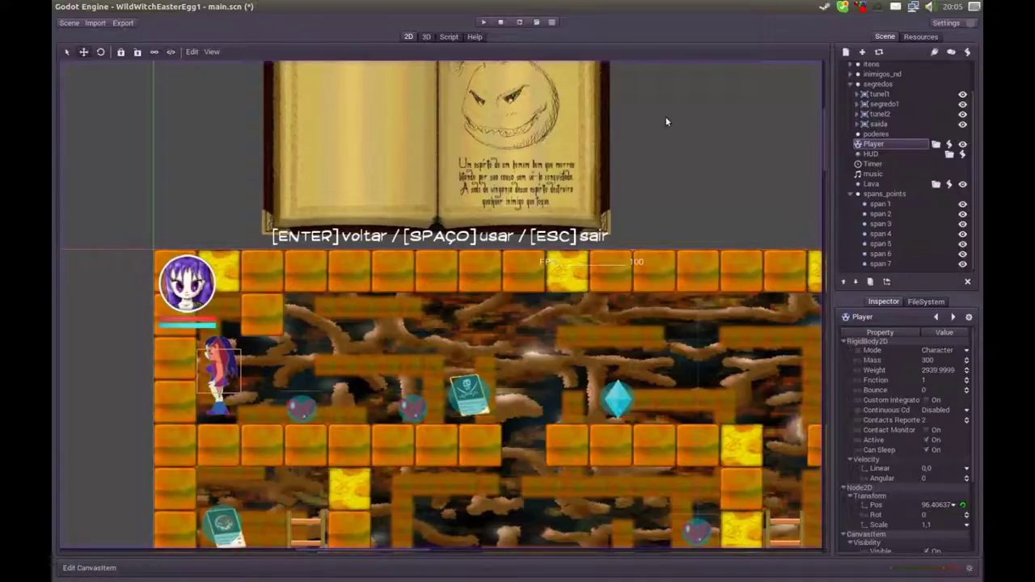
pyautogui.click(448, 37)
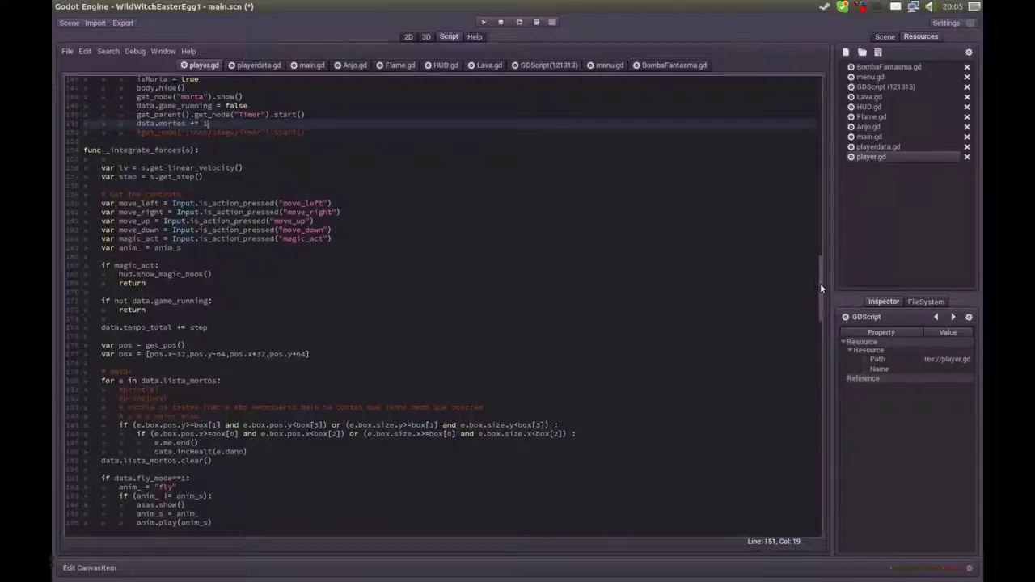
# Scroll through player.gd's death-handling code, then go back to main.gd.
pyautogui.scroll(-10, 820, 290)
pyautogui.scroll(-10, 807, 174)
pyautogui.scroll(-20, 807, 202)
pyautogui.scroll(7, 807, 302)
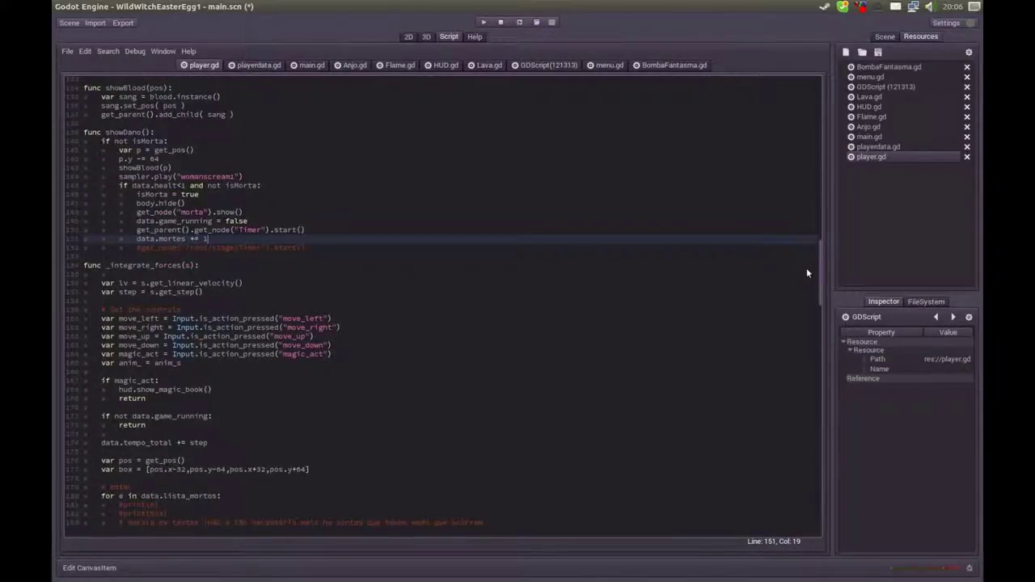
pyautogui.scroll(4, 807, 267)
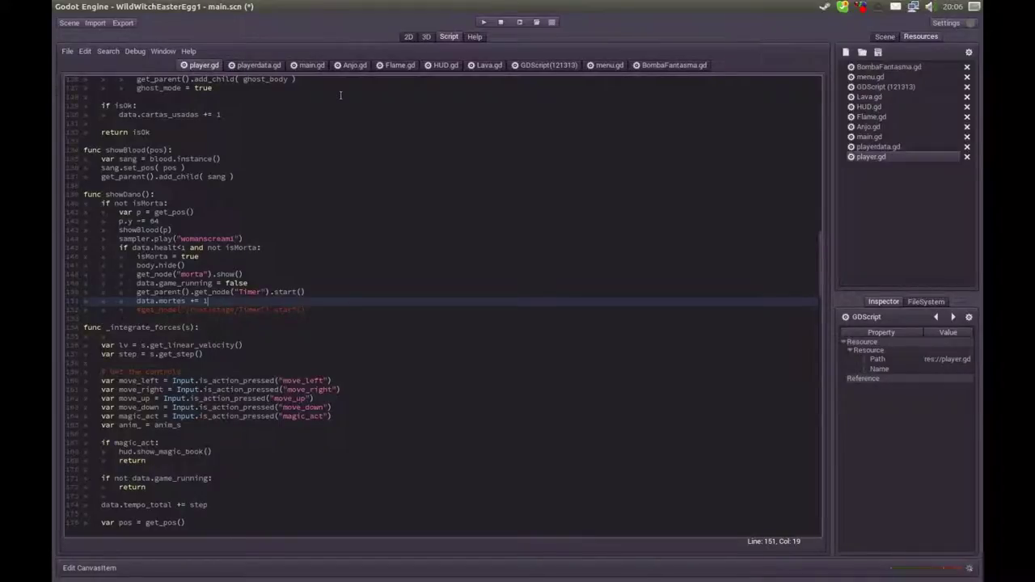
pyautogui.click(297, 66)
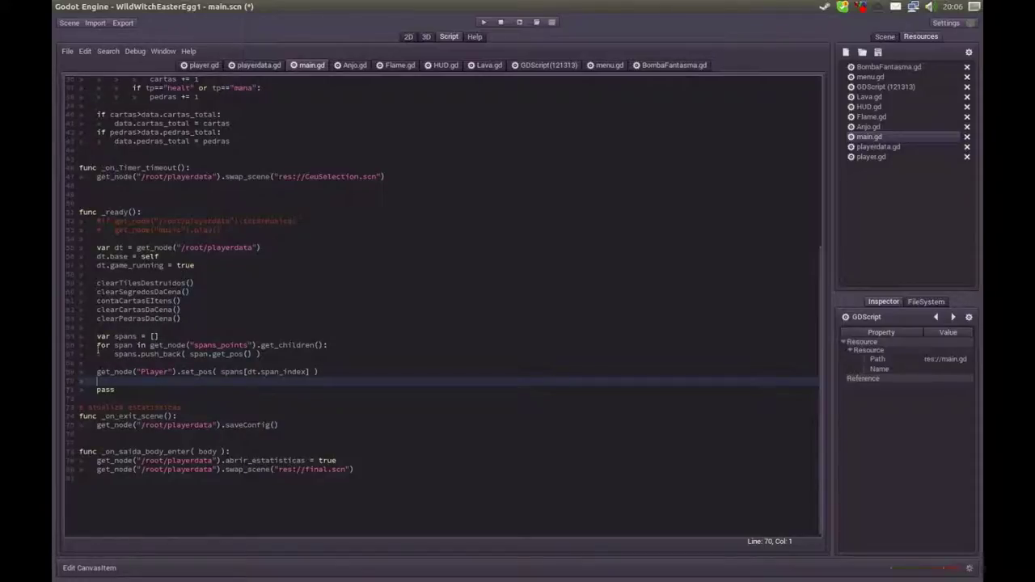
# Add a get_node("Player").spans = spans line below the set_pos call in main.gd.
pyautogui.press('Up')
pyautogui.press('Up')
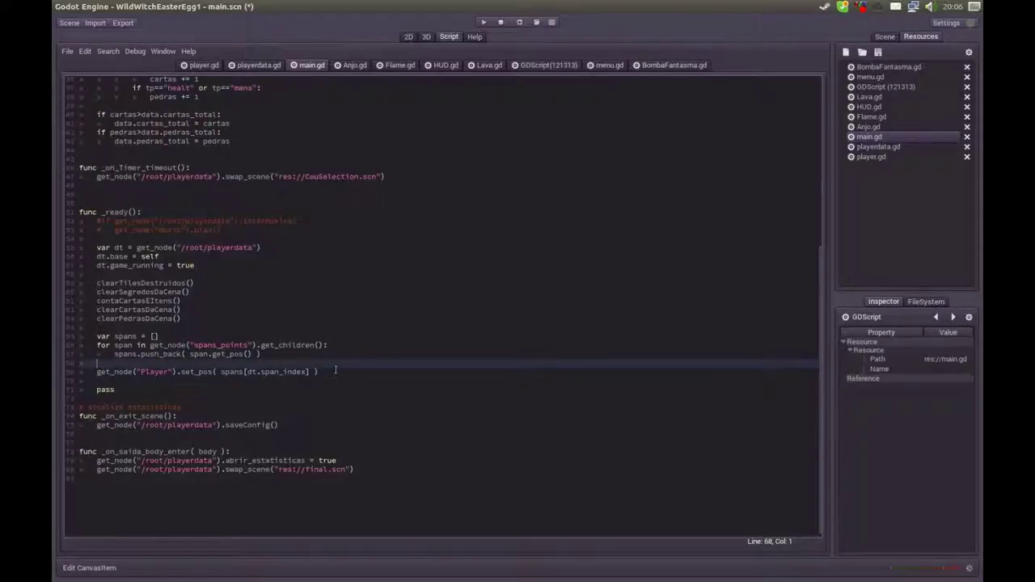
pyautogui.press('Down')
pyautogui.hotkey('shift', 'Right')
pyautogui.hotkey('shift', 'Right')
pyautogui.hotkey('shift', 'Right')
pyautogui.hotkey('shift', 'Right')
pyautogui.hotkey('shift', 'Right')
pyautogui.hotkey('shift', 'Right')
pyautogui.hotkey('shift', 'Right')
pyautogui.hotkey('ctrl', 'c')
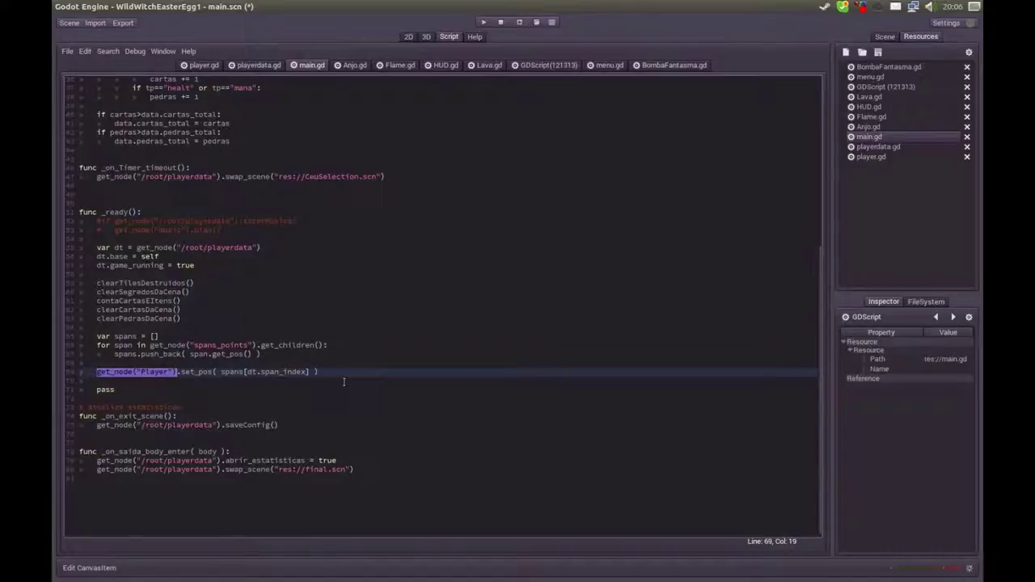
pyautogui.press('End')
pyautogui.press('Return')
pyautogui.hotkey('ctrl', 'v')
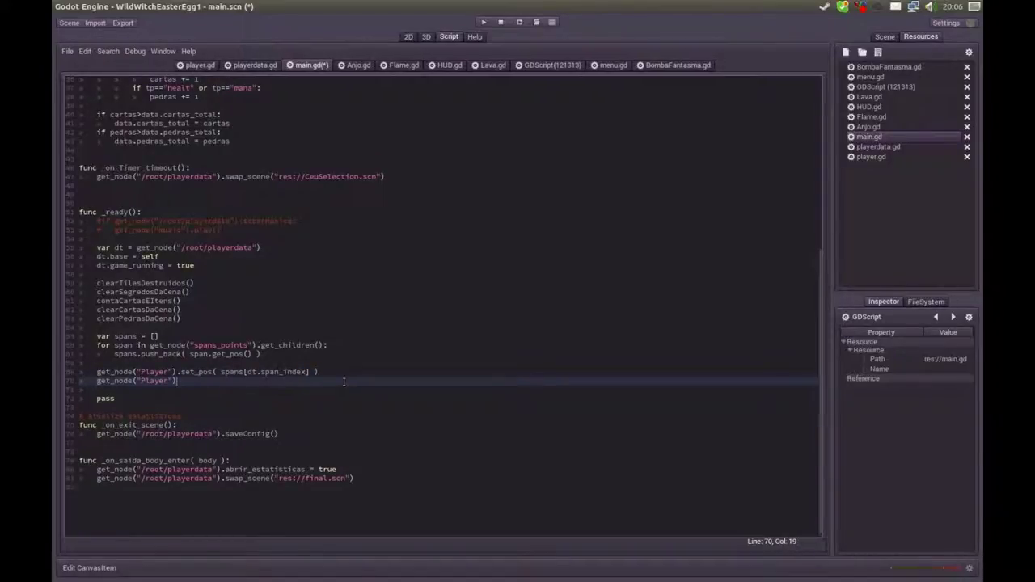
pyautogui.write('.')
pyautogui.write('spans')
pyautogui.write(' = ss')
pyautogui.press('Return')
pyautogui.doubleClick(130, 338)
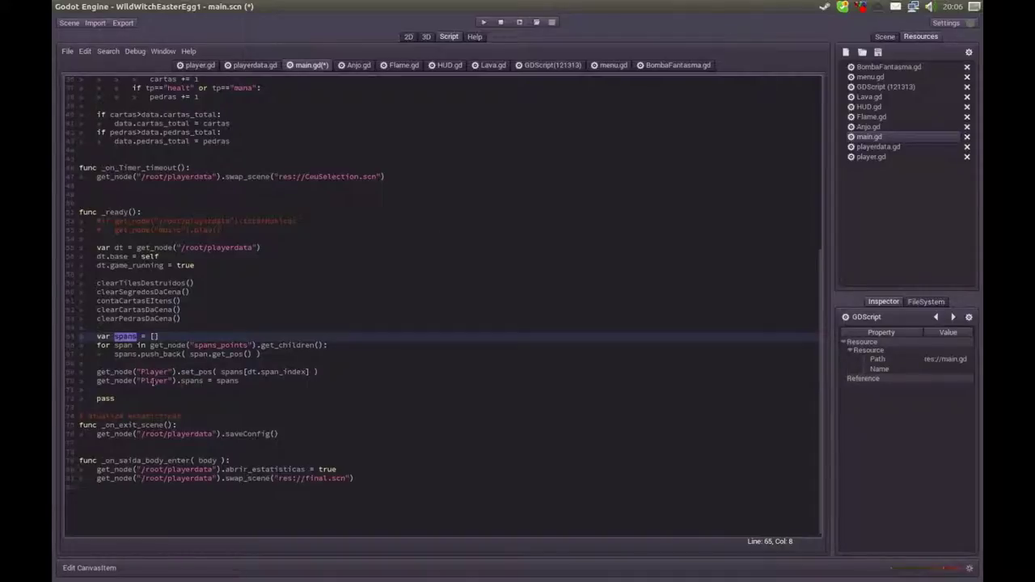
pyautogui.doubleClick(192, 381)
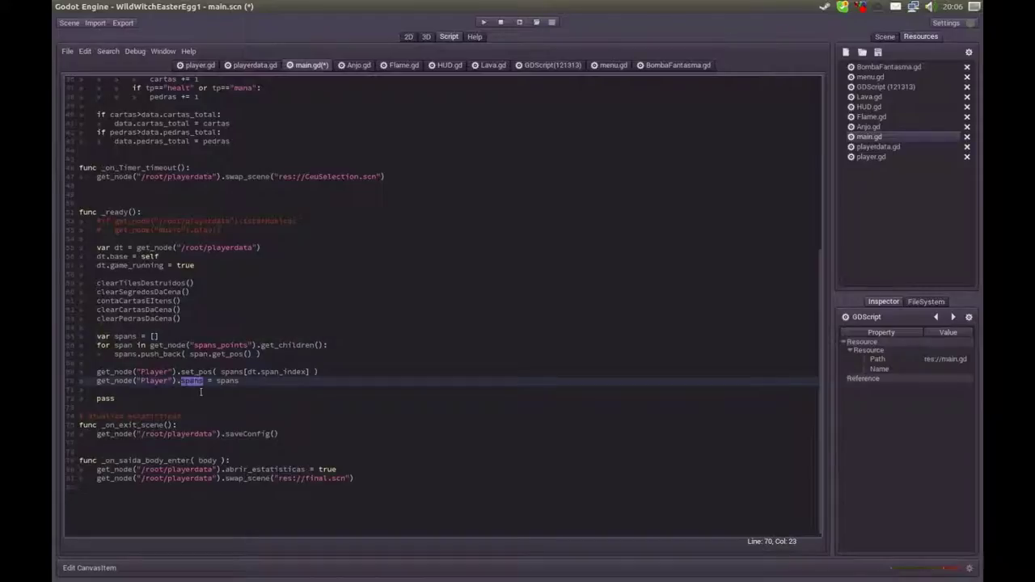
# Save main.gd and bring up player.gd's variable declarations.
pyautogui.hotkey('ctrl', 's')
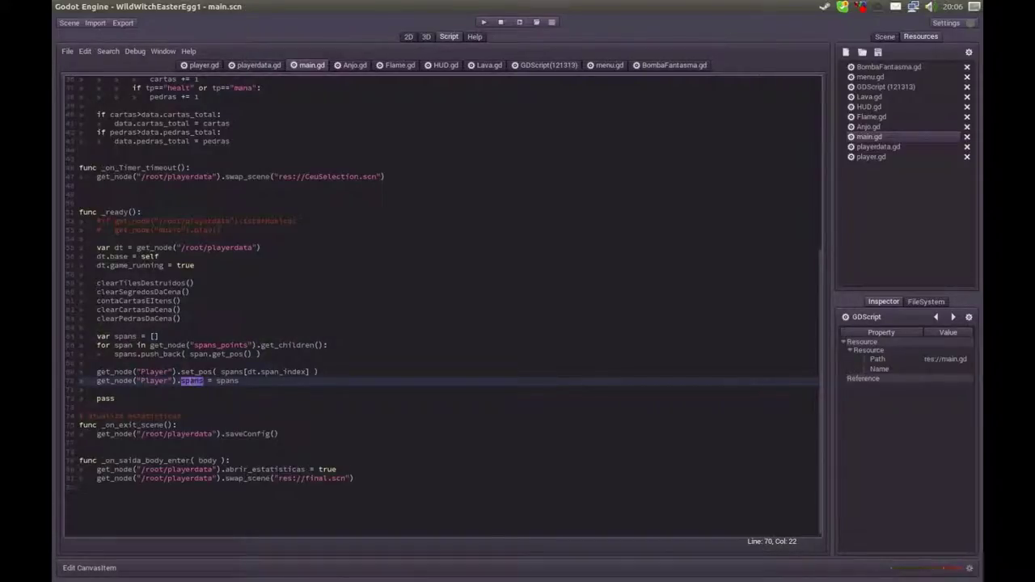
pyautogui.click(194, 69)
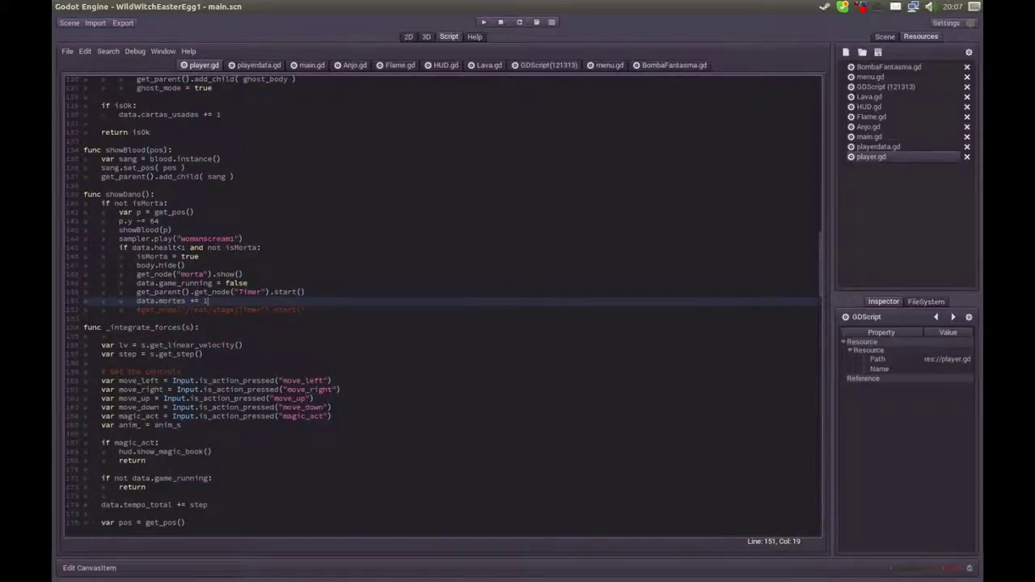
pyautogui.moveTo(820, 251)
pyautogui.mouseDown()
pyautogui.moveTo(804, 113)
pyautogui.moveTo(804, 135)
pyautogui.mouseUp()
# Add var spans = [] below the spans_points declaration in player.gd.
pyautogui.click(214, 187)
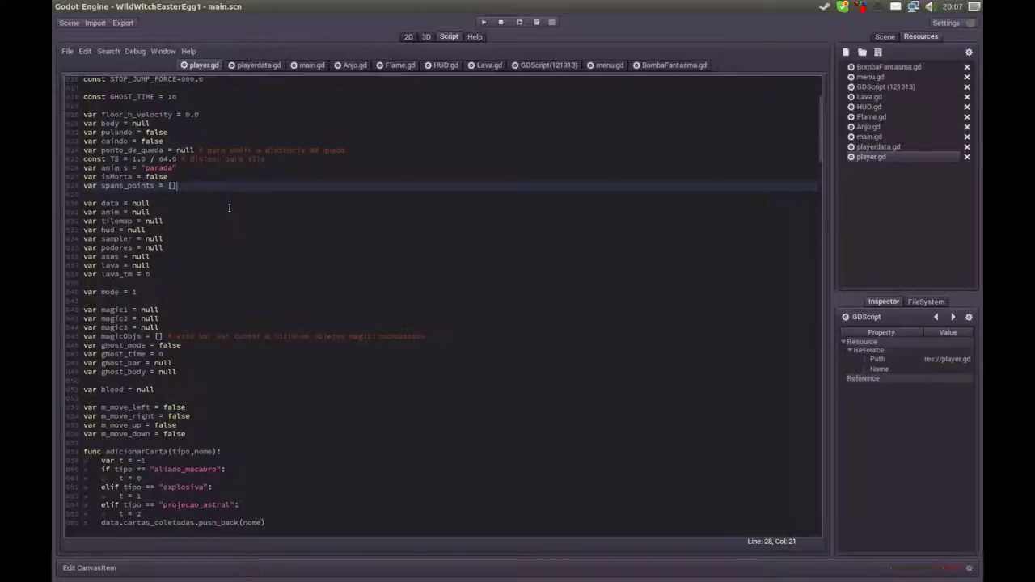
pyautogui.press('Return')
pyautogui.write('a')
pyautogui.press('BackSpace')
pyautogui.write('var ')
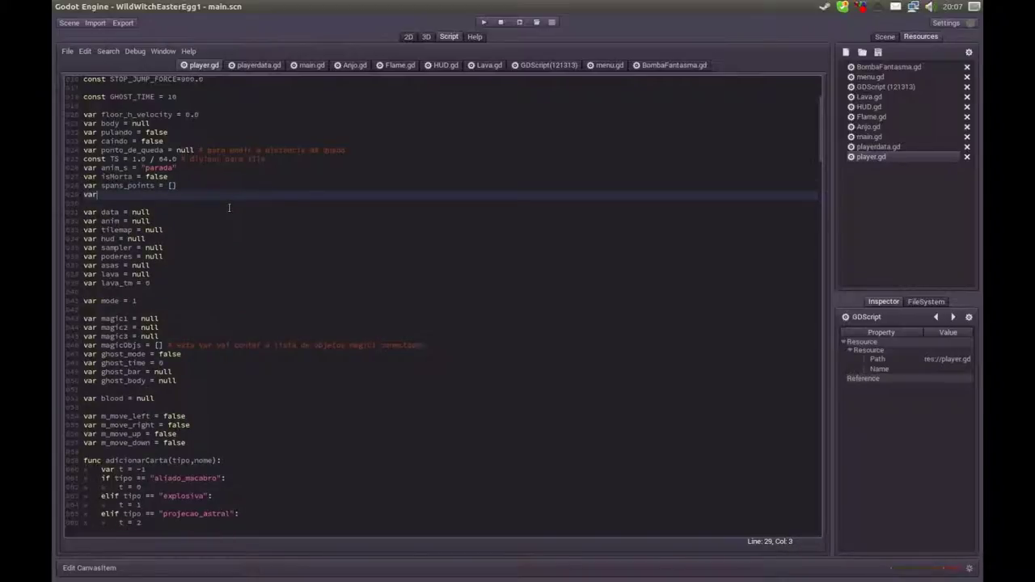
pyautogui.write('spans = ')
pyautogui.write('[]')
# Delete the old spans_points line, save player.gd, and run the game.
pyautogui.press('Up')
pyautogui.press('Home')
pyautogui.hotkey('shift', 'Down')
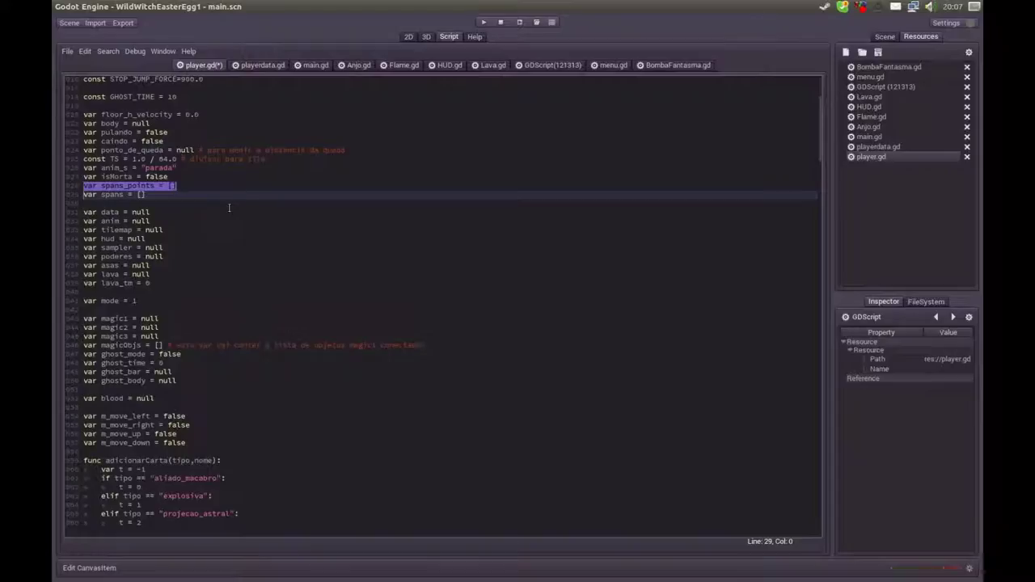
pyautogui.press('Delete')
pyautogui.press('Down')
pyautogui.press('Up')
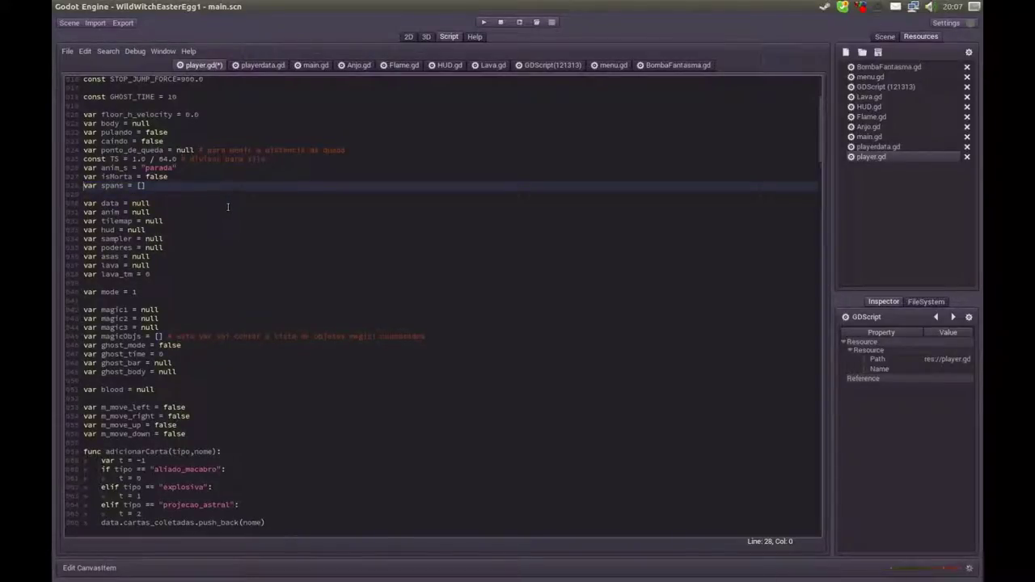
pyautogui.hotkey('ctrl', 's')
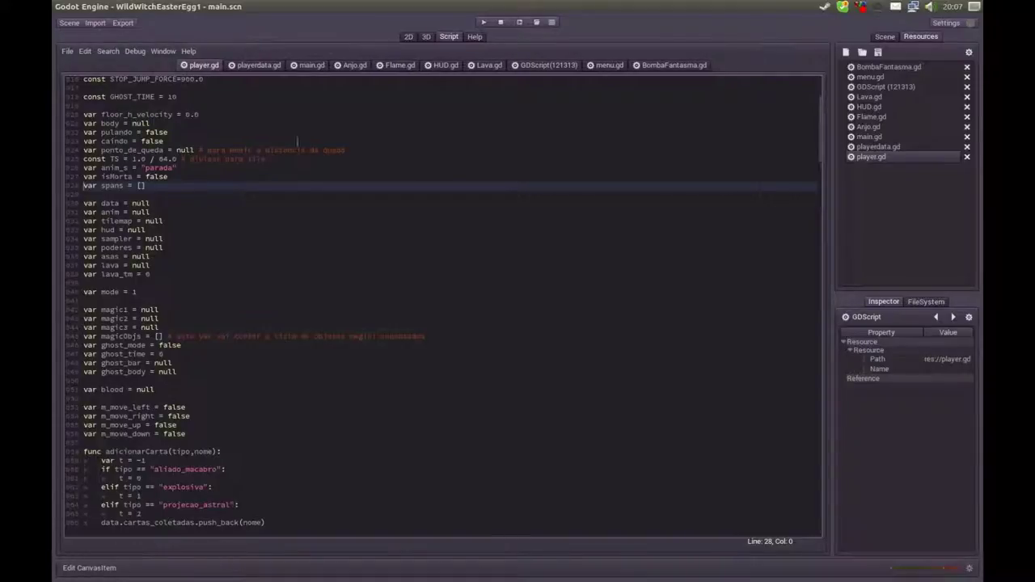
pyautogui.click(518, 24)
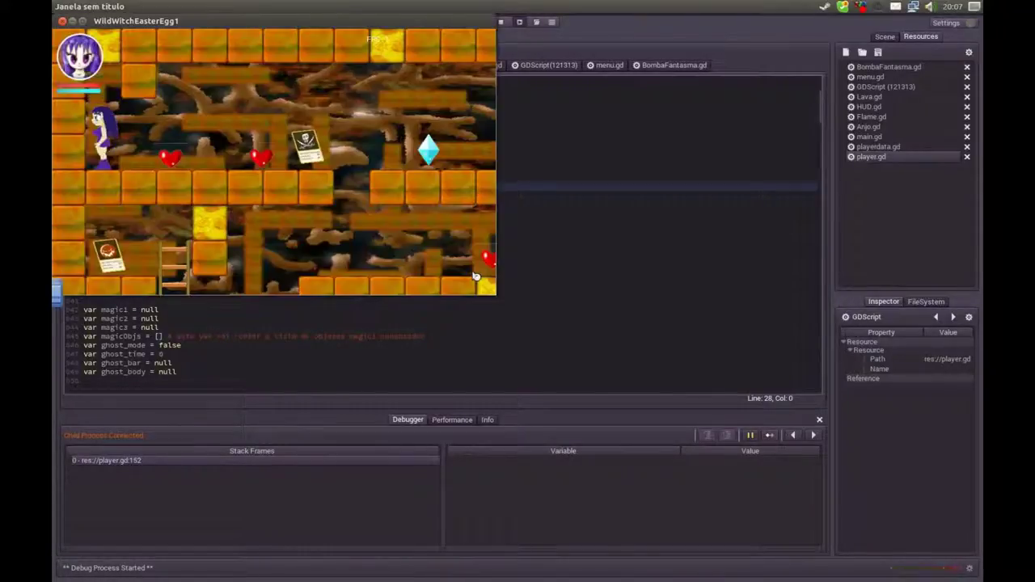
# Close the game and inspect the spawn points in the scene tree and 2D view.
pyautogui.click(62, 23)
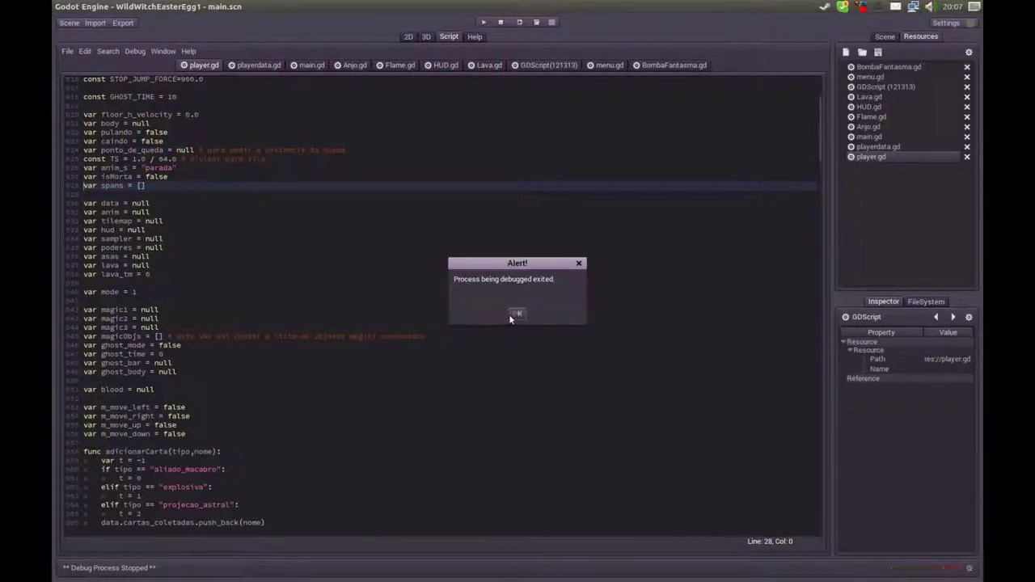
pyautogui.click(509, 314)
pyautogui.click(149, 176)
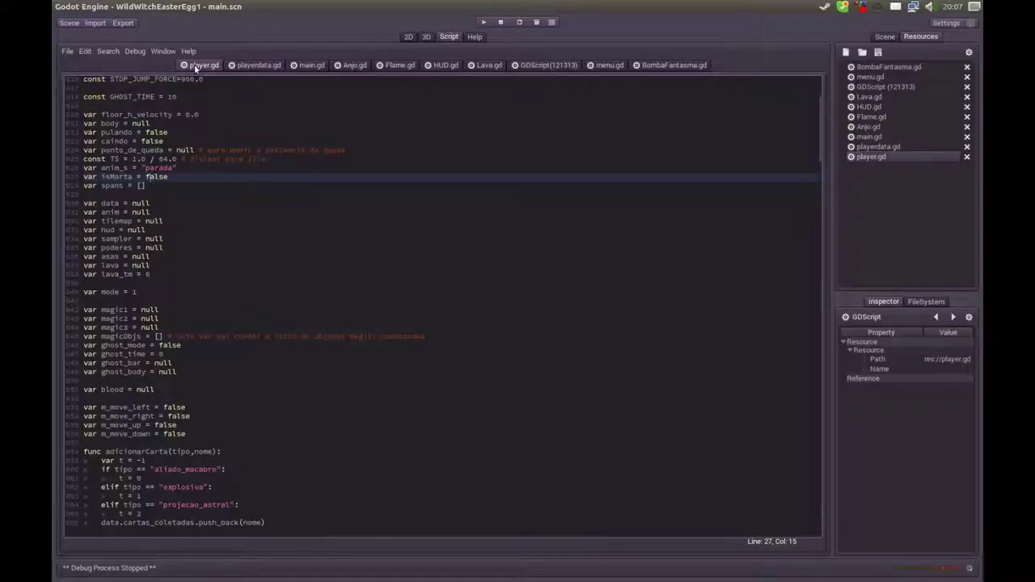
pyautogui.click(883, 37)
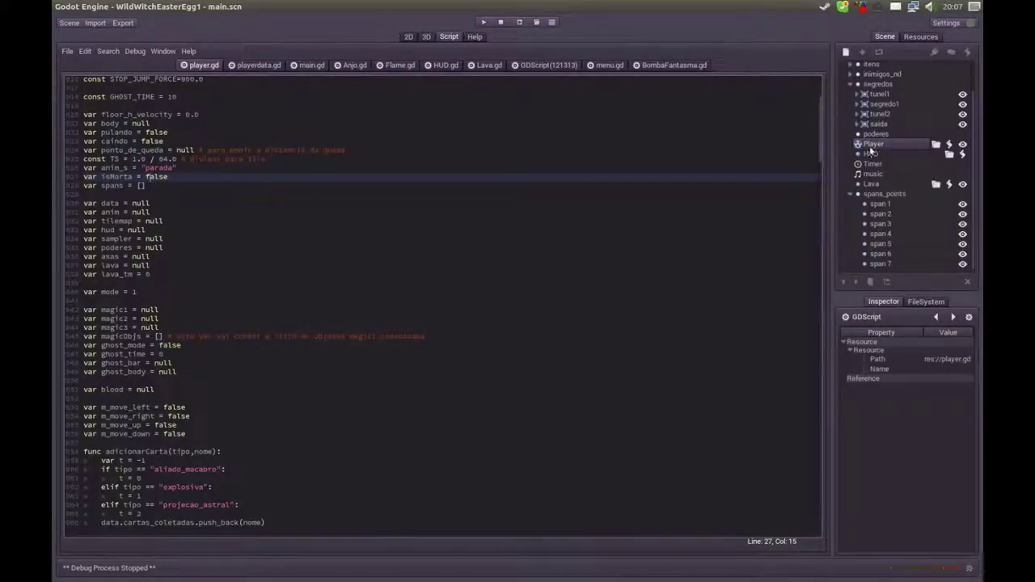
pyautogui.click(408, 38)
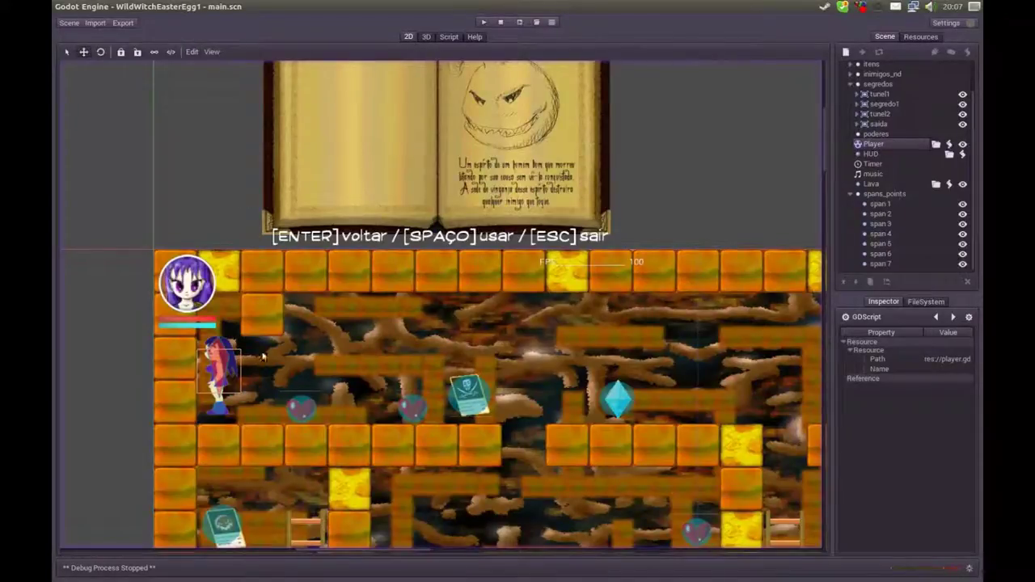
# Run the game again, close it, and return to player.gd.
pyautogui.click(519, 22)
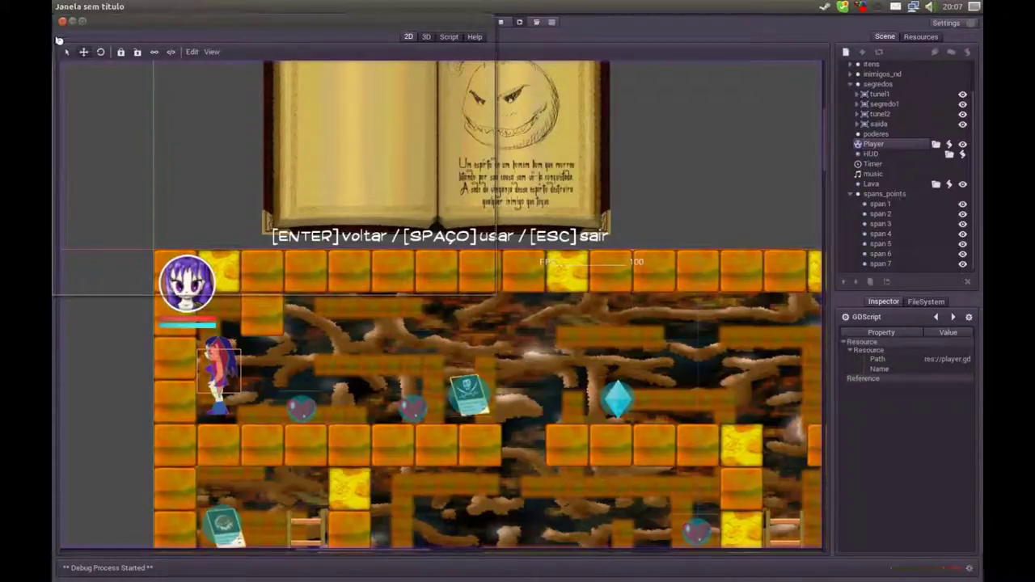
pyautogui.click(62, 20)
pyautogui.click(520, 306)
pyautogui.click(448, 36)
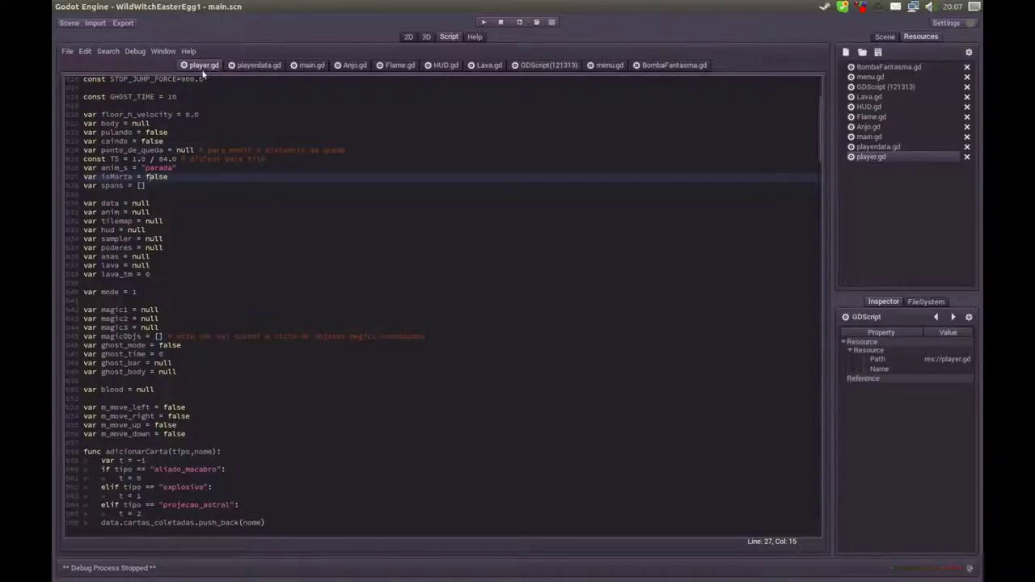
# Insert blank lines below the pos and var box lines in _integrate_forces and add a comment.
pyautogui.click(106, 188)
pyautogui.click(570, 220)
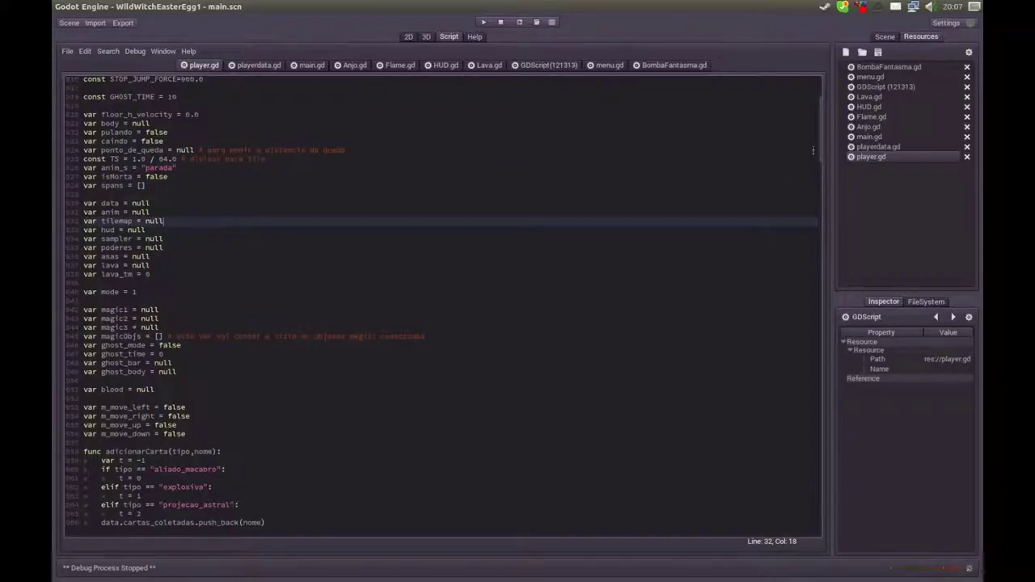
pyautogui.moveTo(819, 134)
pyautogui.mouseDown()
pyautogui.moveTo(802, 388)
pyautogui.moveTo(802, 299)
pyautogui.mouseUp()
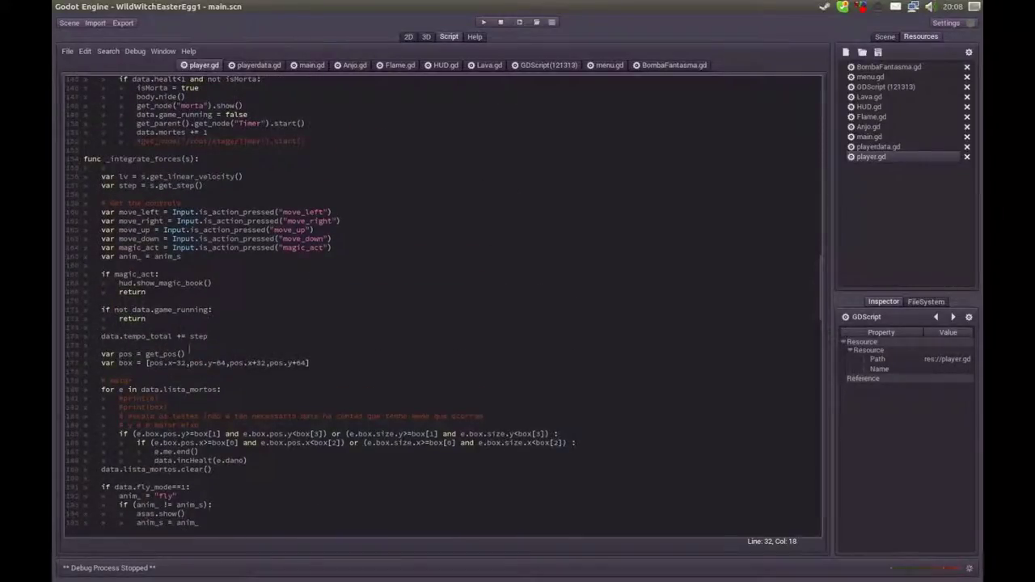
pyautogui.moveTo(103, 354); pyautogui.dragTo(220, 364)
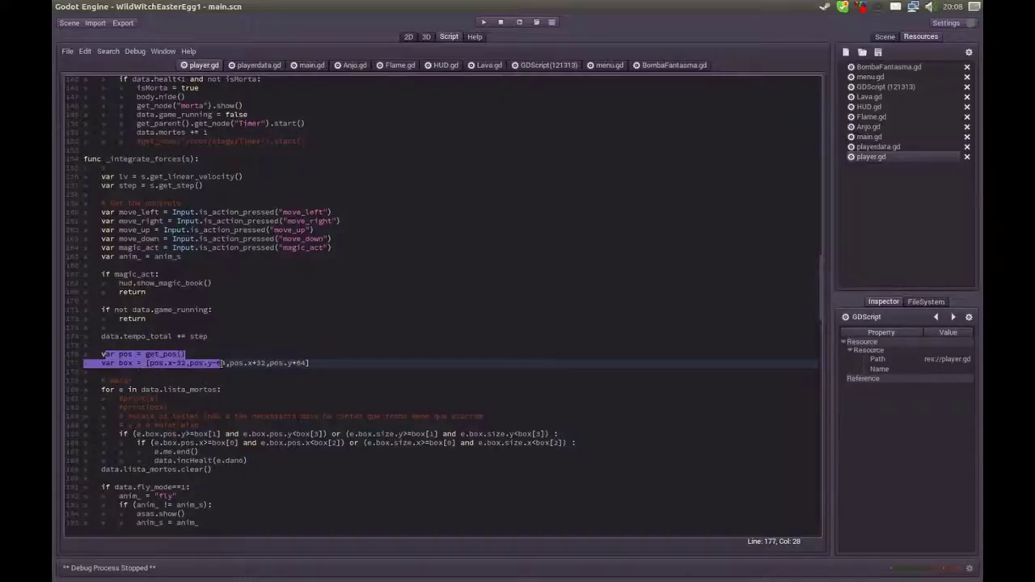
pyautogui.click(323, 363)
pyautogui.press('Return')
pyautogui.press('Return')
pyautogui.press('Return')
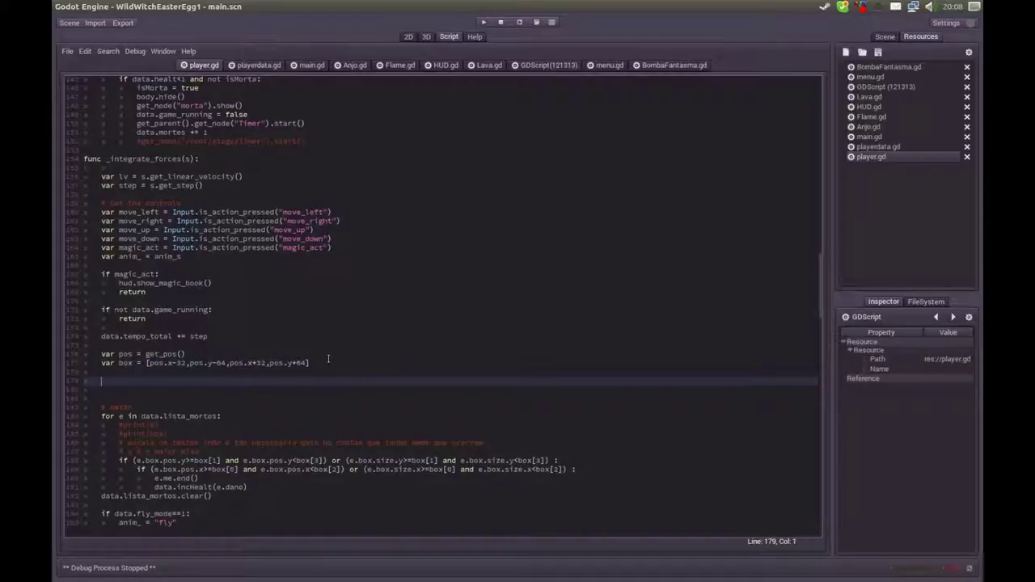
pyautogui.write('posso sair da')
pyautogui.write('cimento')
pyautogui.press('Return')
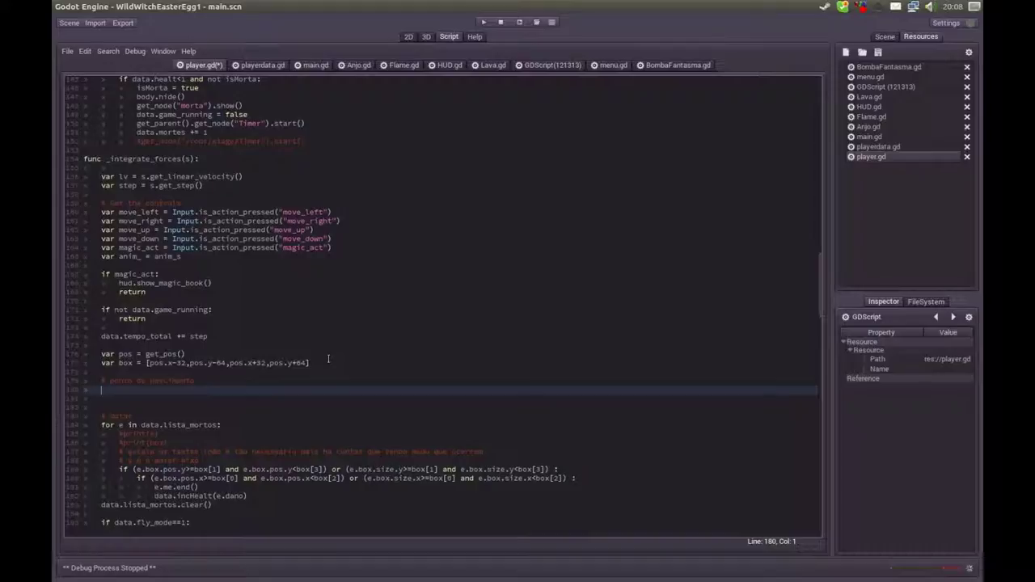
# Declare var span_index = 0 below the spawn-tracking comment.
pyautogui.write('var ind')
pyautogui.press('BackSpace')
pyautogui.press('BackSpace')
pyautogui.press('BackSpace')
pyautogui.write('spawn_index = 0')
pyautogui.press('Return')
# Add a for sp in spans: loop containing an if pos.y > sp.y : check.
pyautogui.write('for sp in sp')
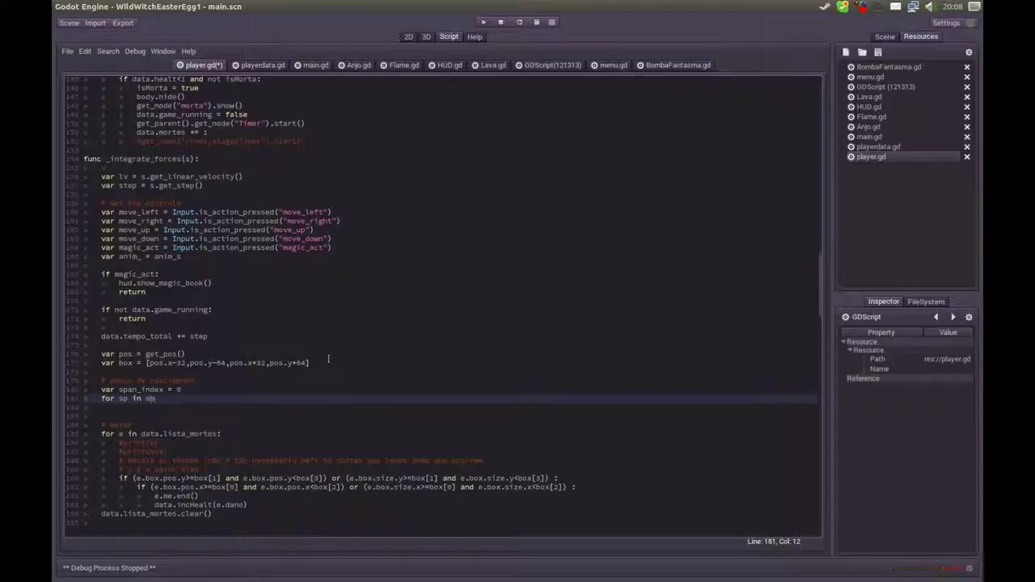
pyautogui.write('an')
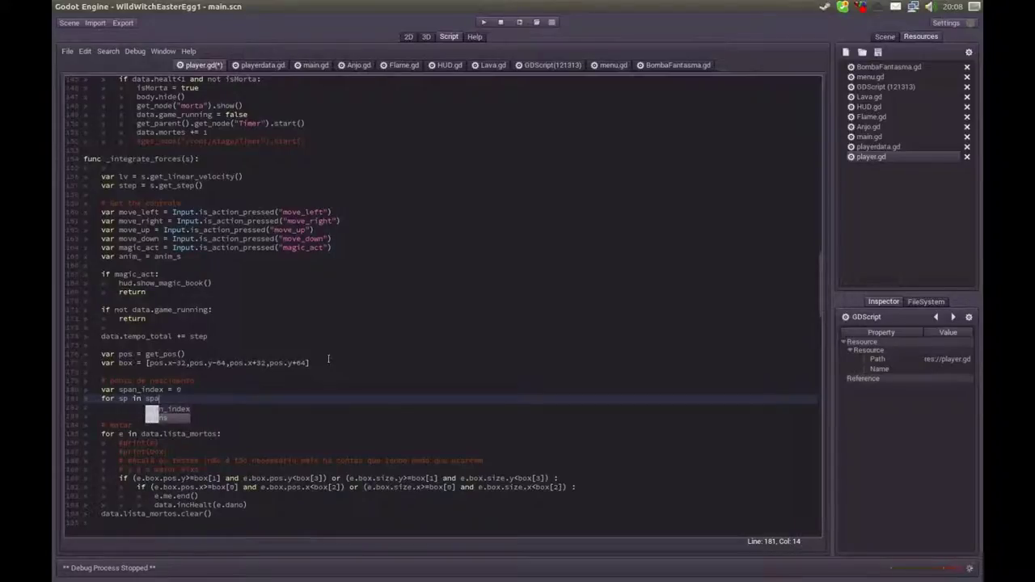
pyautogui.write('s:')
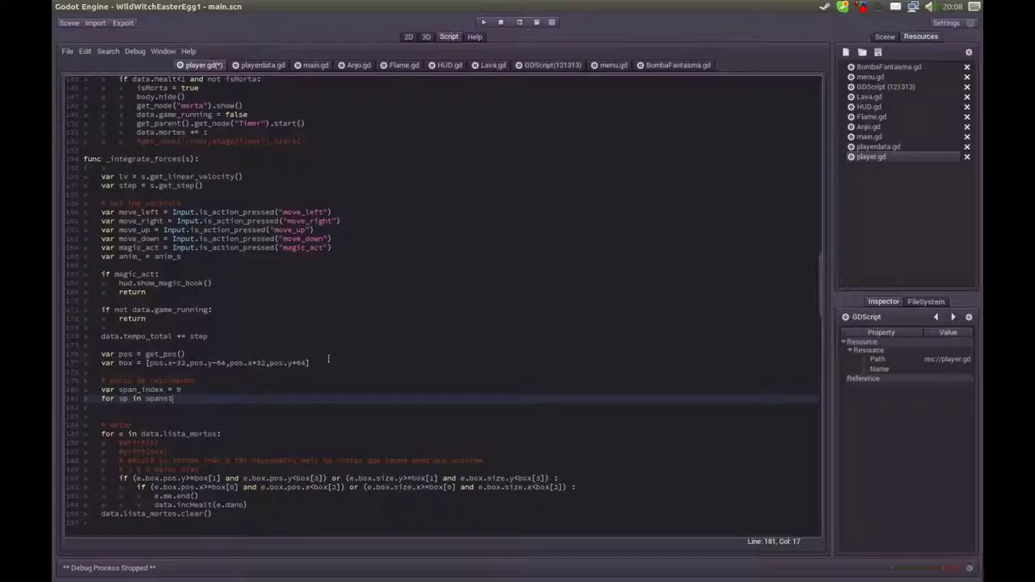
pyautogui.press('Return')
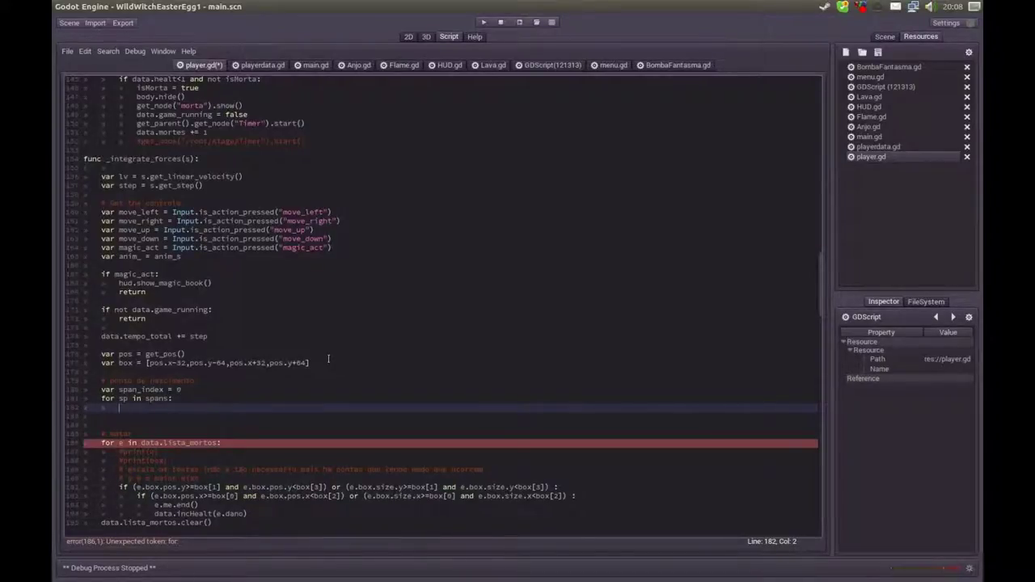
pyautogui.write('if ')
pyautogui.write('s')
pyautogui.press('BackSpace')
pyautogui.write('pos.')
pyautogui.write('y')
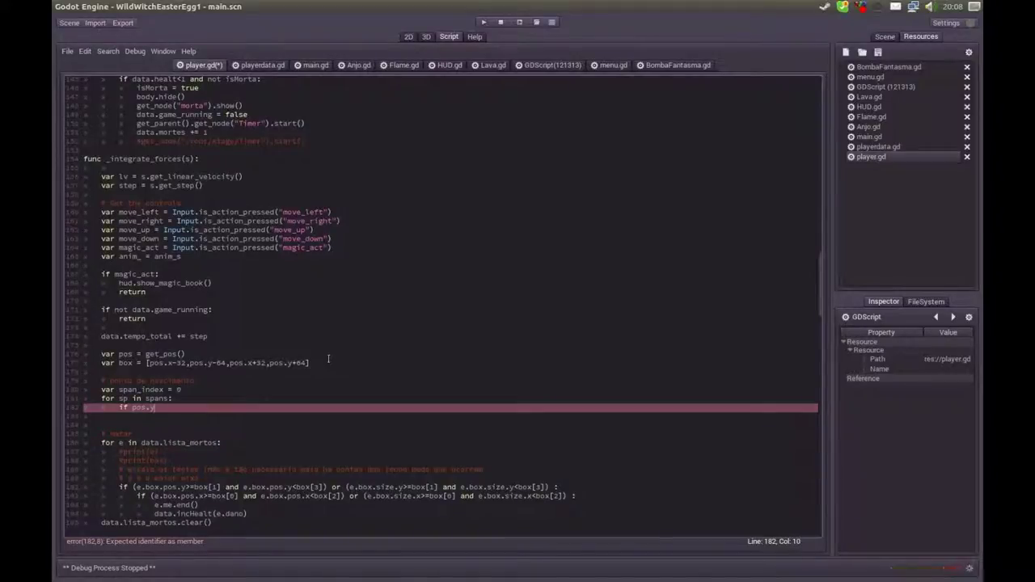
pyautogui.write(' > sp.y')
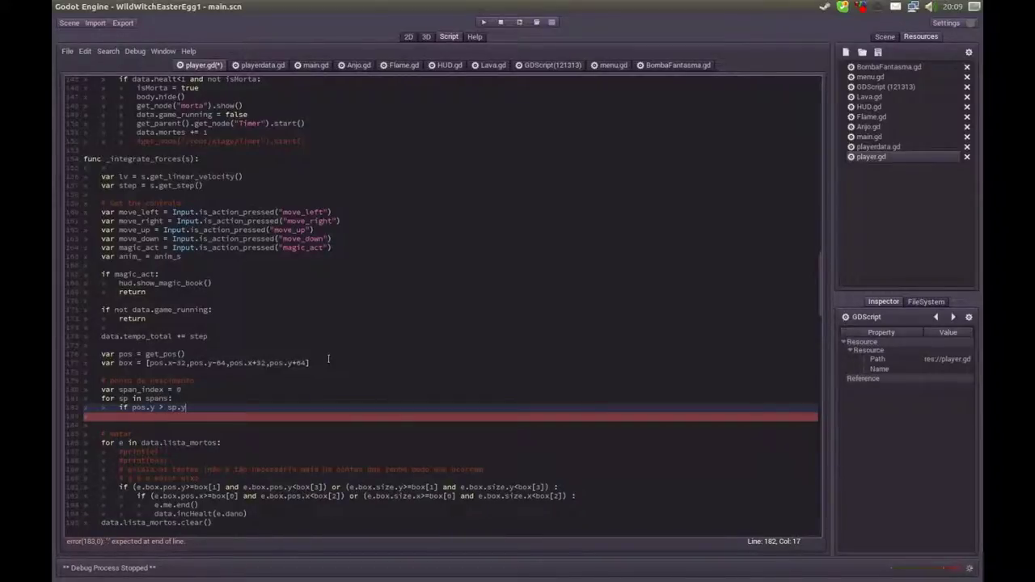
pyautogui.write(' :')
pyautogui.press('Return')
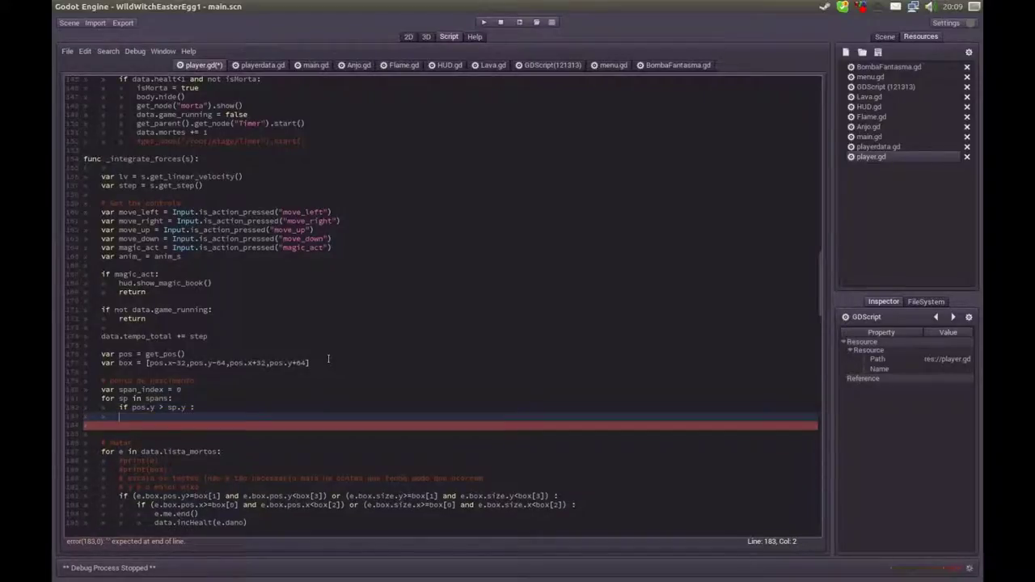
pyautogui.press('Up')
pyautogui.press('Up')
pyautogui.press('Up')
# Add an empty indented line under if pos.y > sp.y : and scroll down to func init().
pyautogui.press('End')
pyautogui.press('Down')
pyautogui.press('Down')
pyautogui.press('Down')
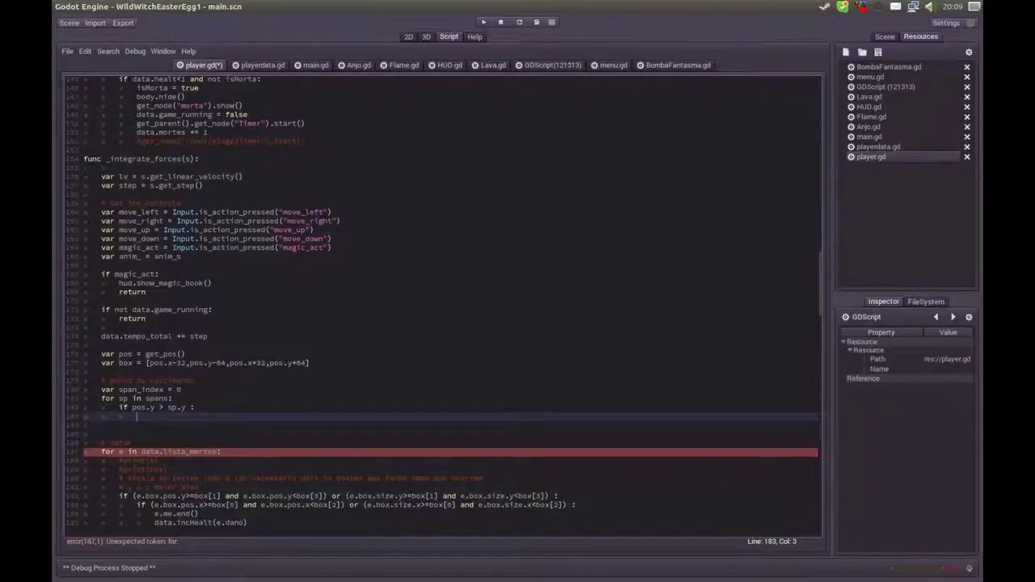
pyautogui.press('ctrl+super+d')
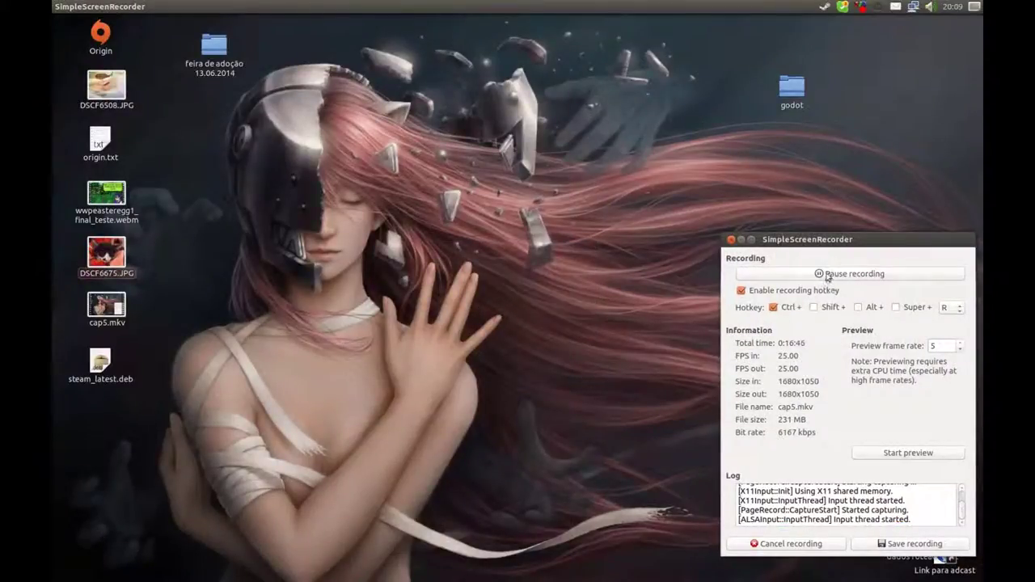
pyautogui.click(828, 275)
pyautogui.hotkey('alt', 'Tab')
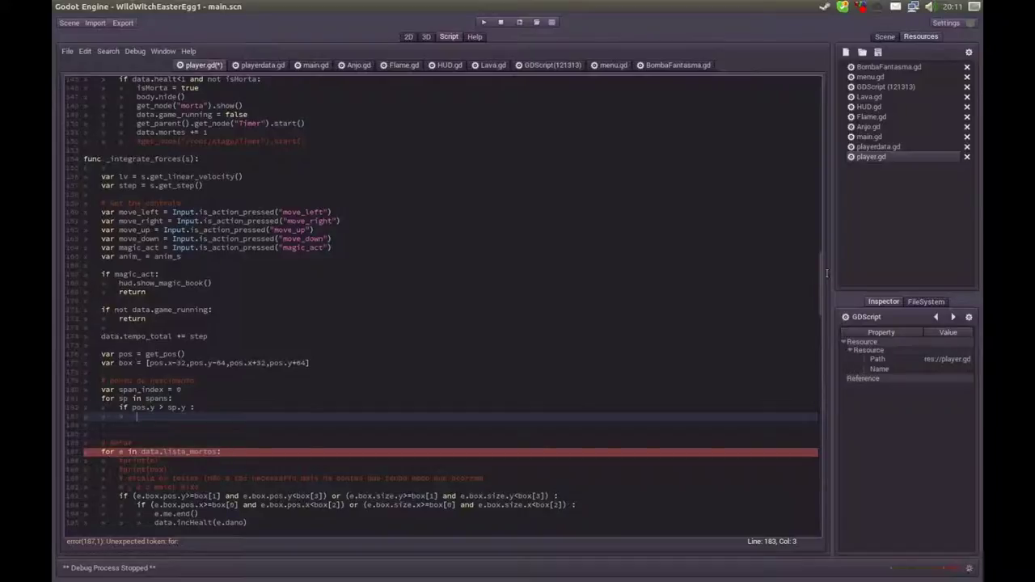
pyautogui.press('Up')
pyautogui.press('End')
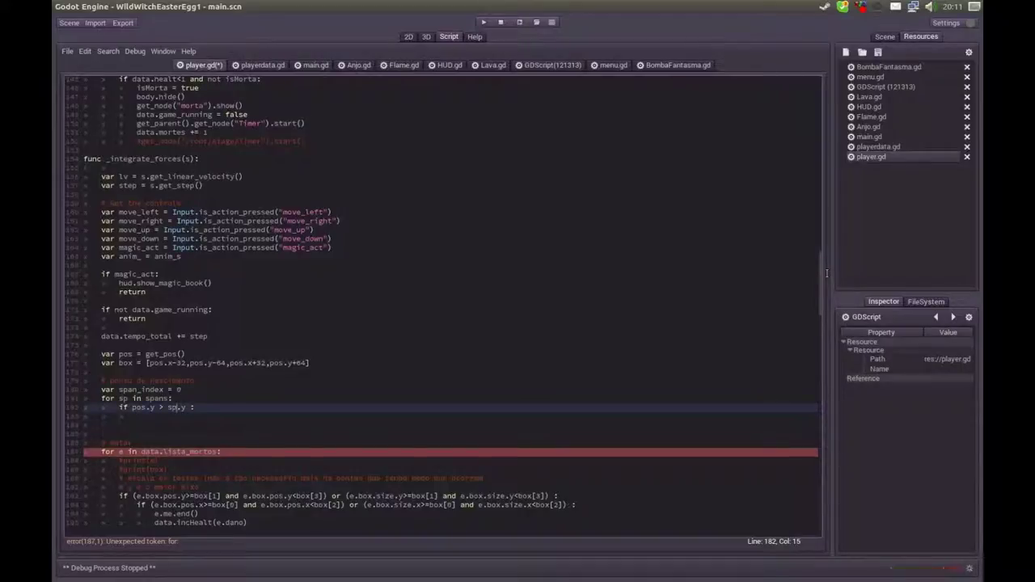
pyautogui.press('End')
pyautogui.press('Return')
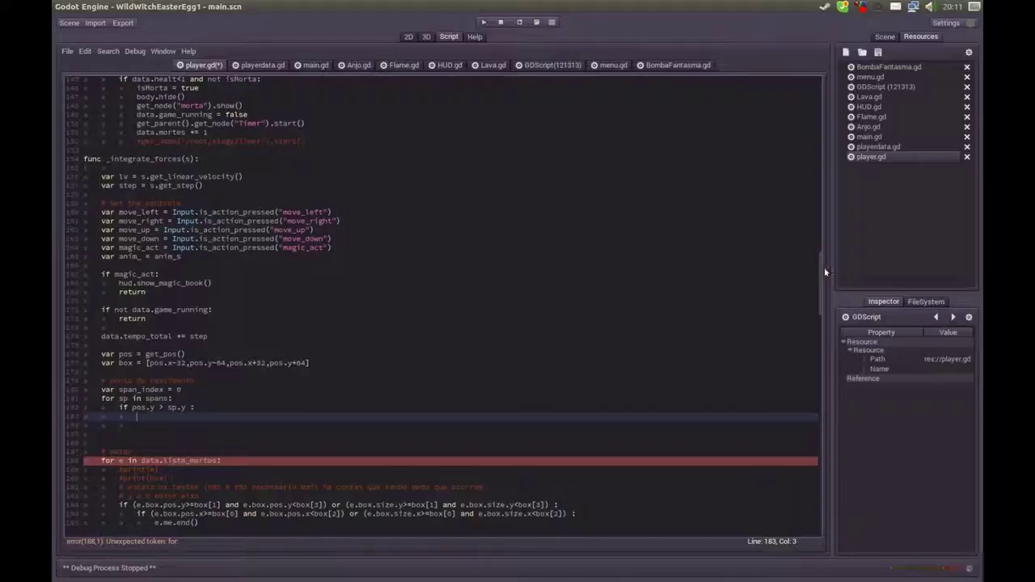
pyautogui.moveTo(820, 271)
pyautogui.mouseDown()
pyautogui.moveTo(816, 491)
pyautogui.moveTo(820, 479)
pyautogui.mouseUp()
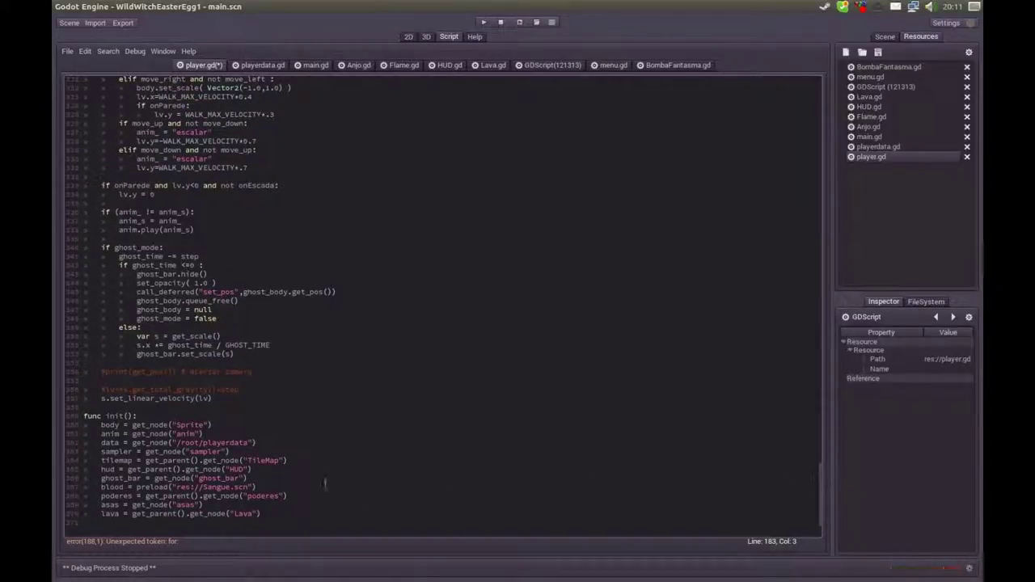
pyautogui.moveTo(98, 442); pyautogui.dragTo(255, 444)
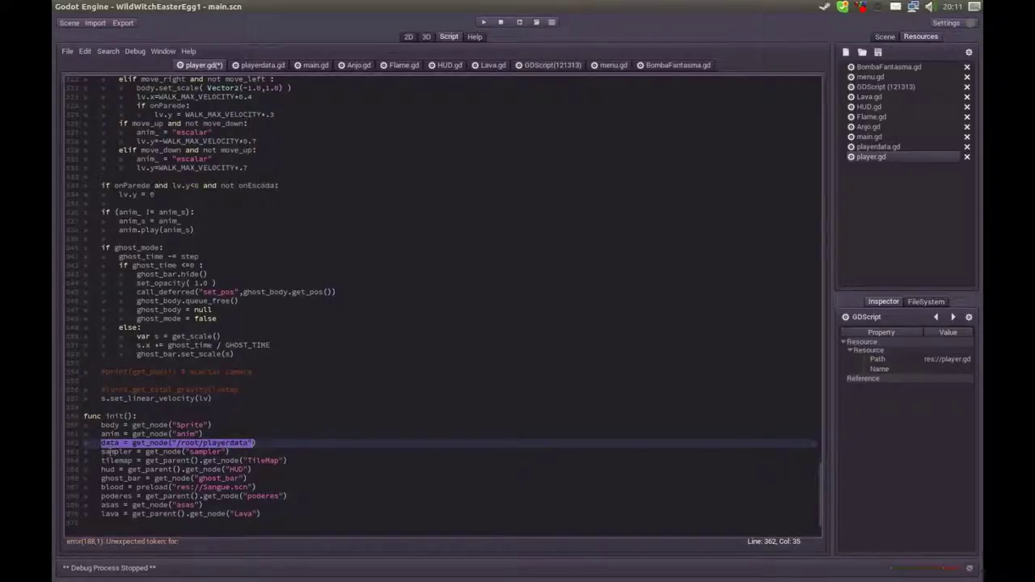
pyautogui.click(103, 451)
pyautogui.doubleClick(108, 443)
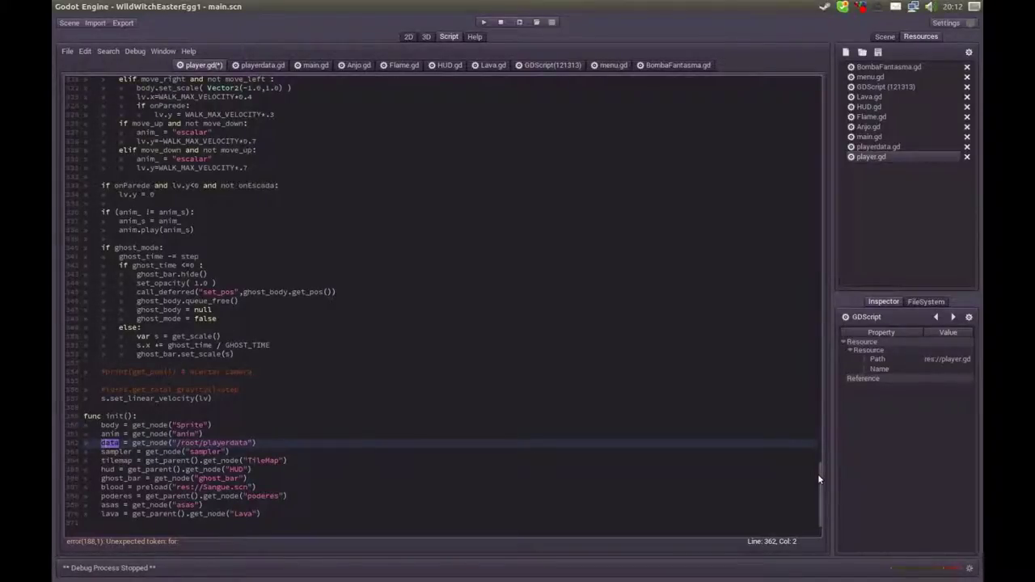
pyautogui.click(262, 442)
pyautogui.doubleClick(134, 443)
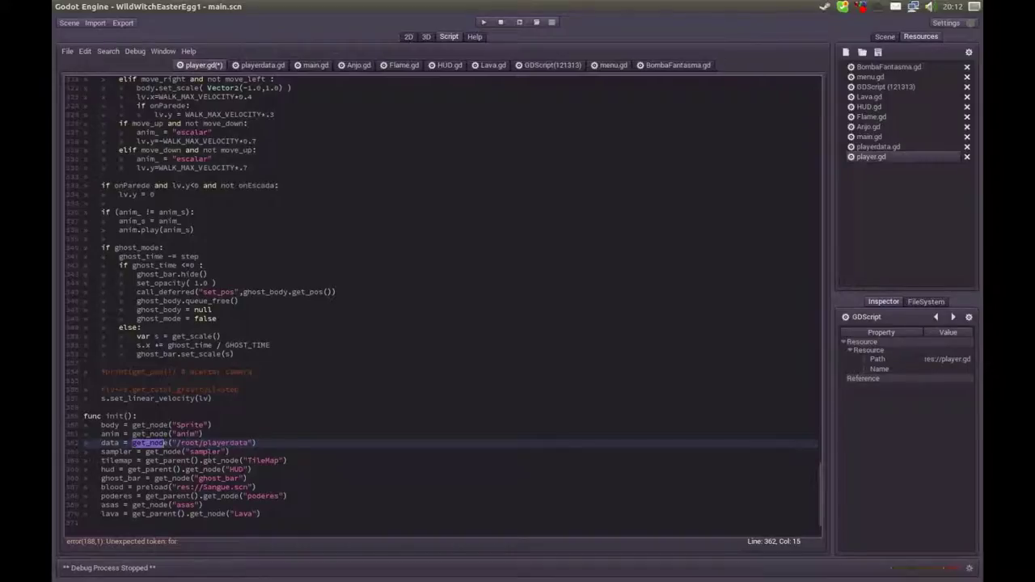
pyautogui.doubleClick(108, 443)
pyautogui.scroll(10, 811, 456)
pyautogui.scroll(6, 812, 439)
pyautogui.scroll(6, 799, 396)
pyautogui.scroll(6, 795, 362)
pyautogui.scroll(6, 794, 356)
pyautogui.scroll(3, 794, 356)
pyautogui.scroll(4, 796, 341)
pyautogui.scroll(4, 797, 332)
pyautogui.scroll(4, 796, 316)
pyautogui.scroll(5, 797, 313)
pyautogui.scroll(1, 799, 290)
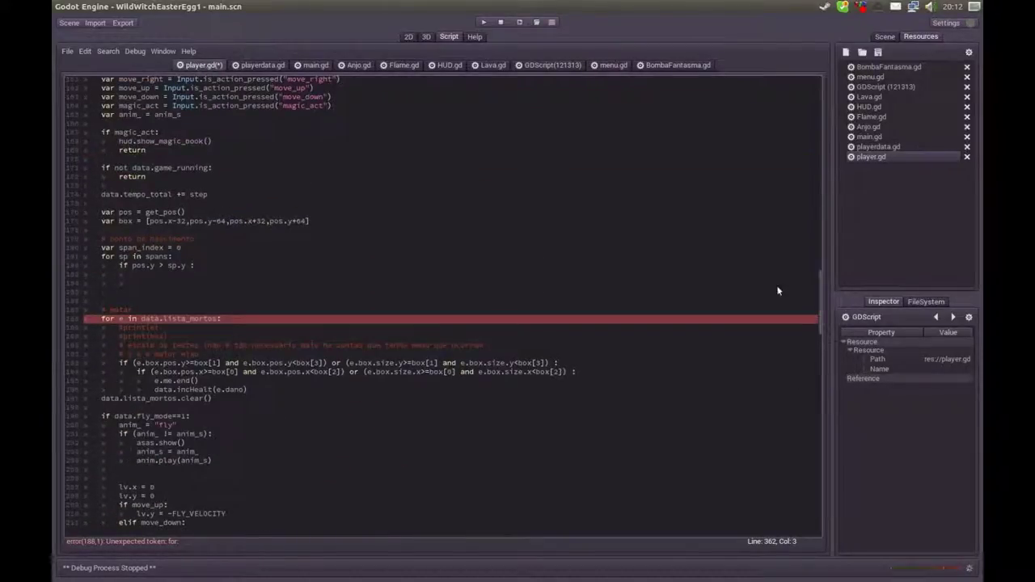
# Check the span_index declaration in playerdata.gd, then return to the spawn-point check in player.gd.
pyautogui.click(198, 269)
pyautogui.click(207, 273)
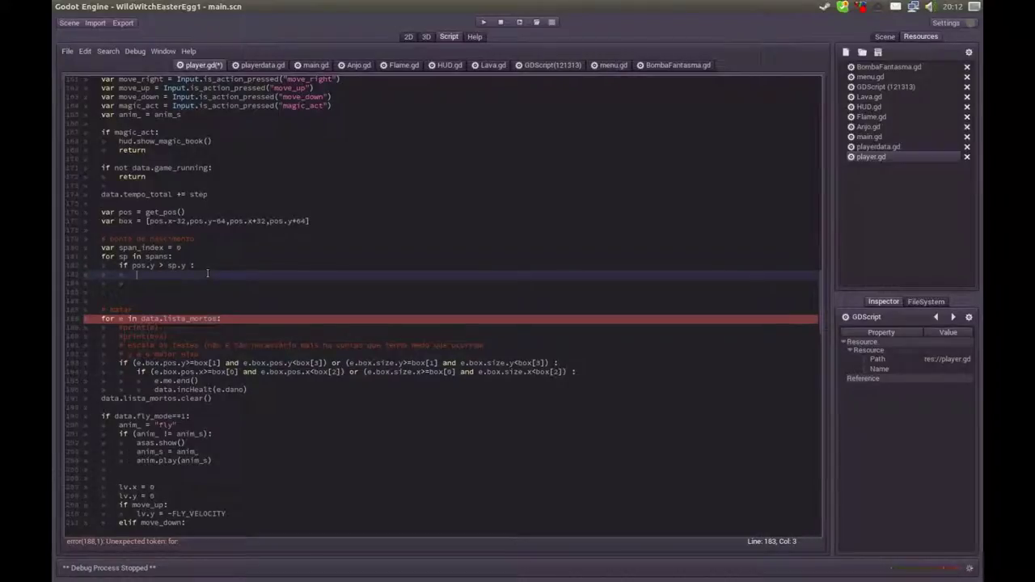
pyautogui.write('data.')
pyautogui.click(262, 65)
pyautogui.click(124, 311)
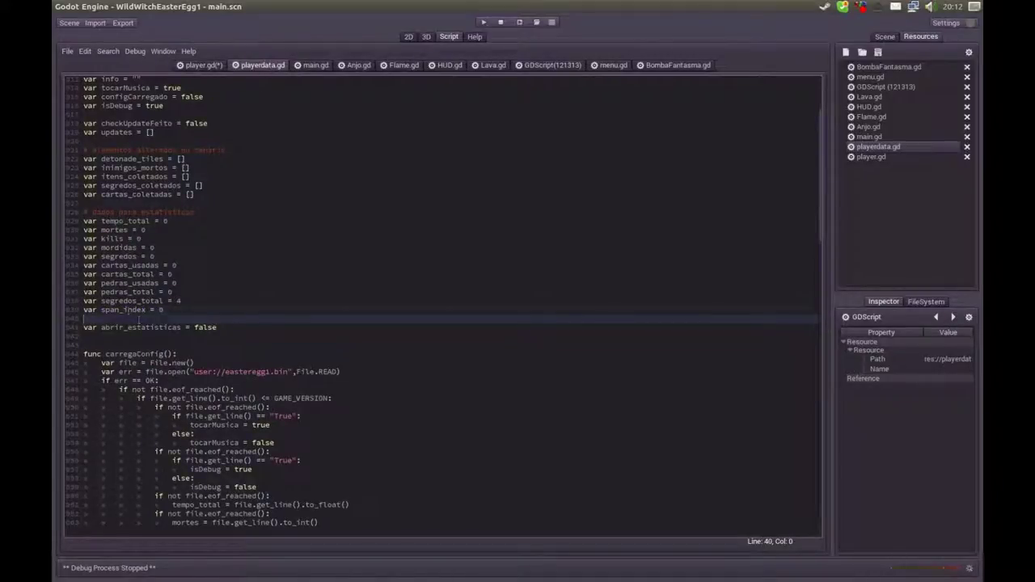
pyautogui.click(204, 66)
pyautogui.click(136, 270)
pyautogui.press('Down')
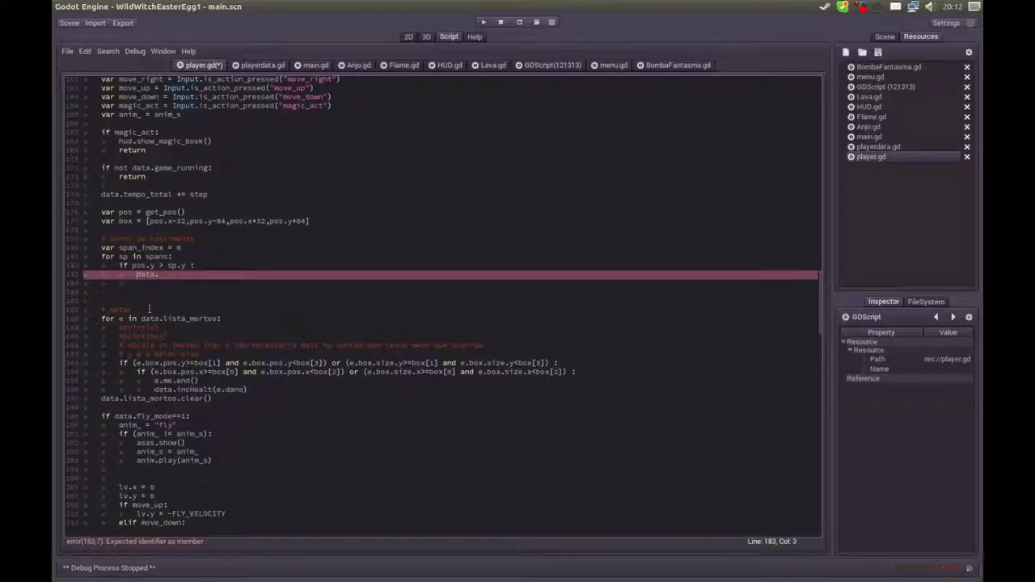
# Add the nested condition if span_index > data.span_index: inside the spawn-point check.
pyautogui.write('span_index')
pyautogui.press('Up')
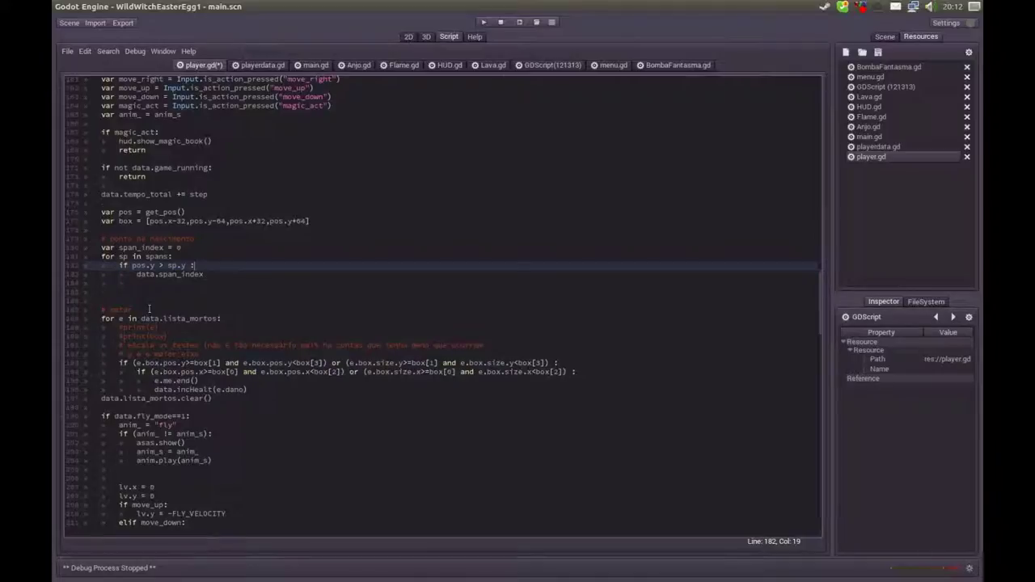
pyautogui.press('Return')
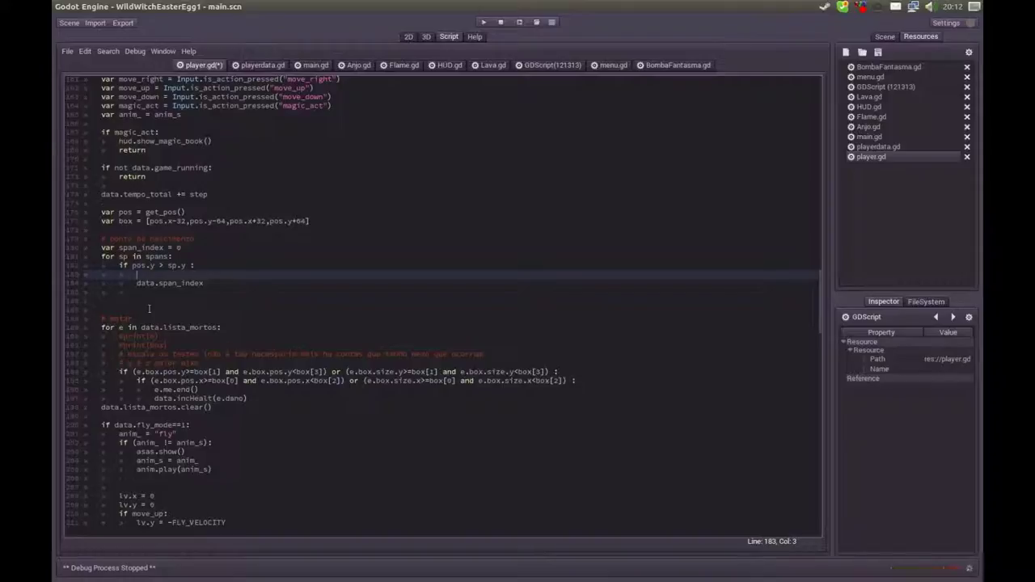
pyautogui.write('i')
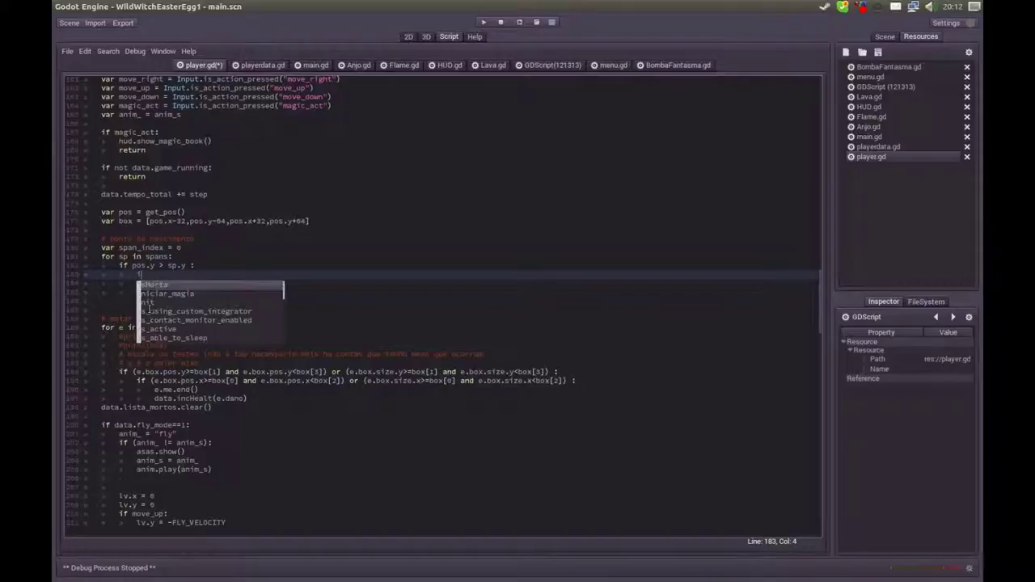
pyautogui.write('f span_index')
pyautogui.press('BackSpace')
pyautogui.write('>')
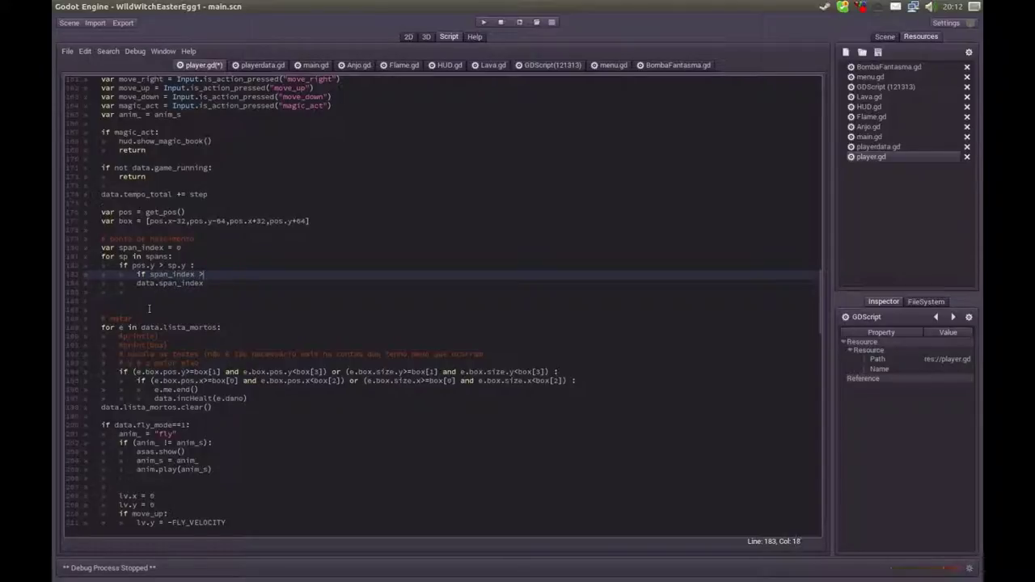
pyautogui.press('Delete')
pyautogui.press('Delete')
pyautogui.press('Delete')
pyautogui.press('Delete')
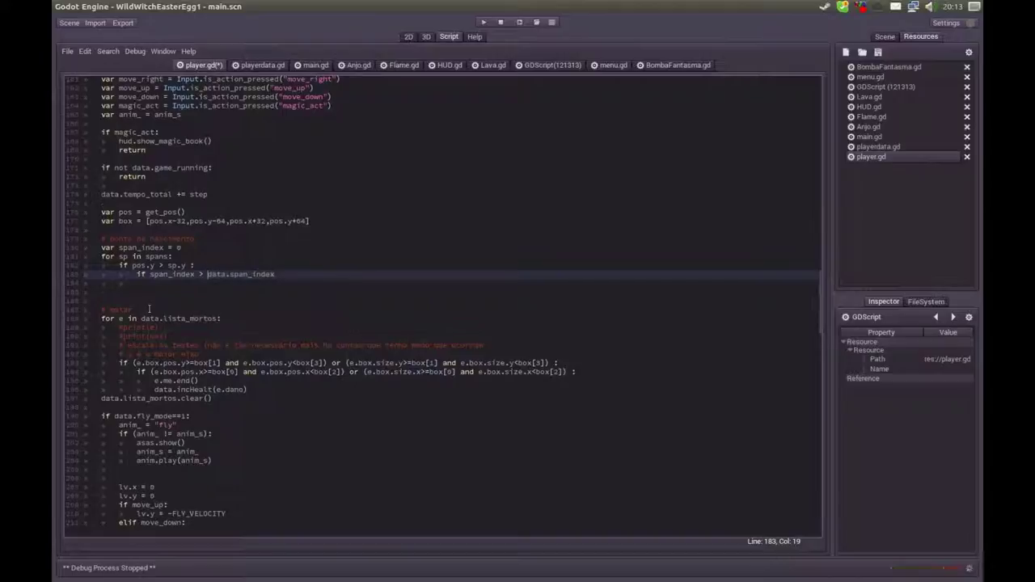
pyautogui.press('End')
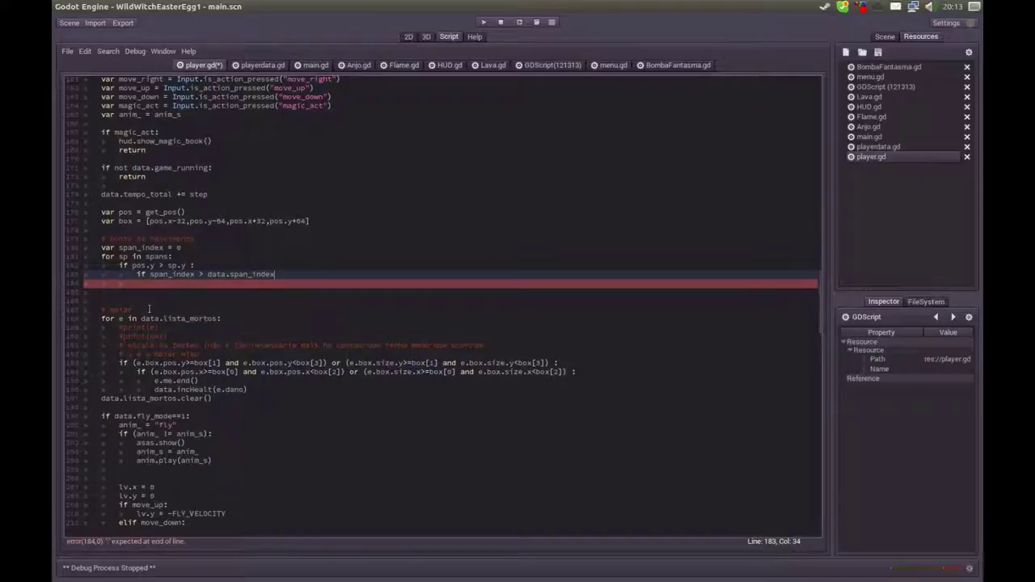
pyautogui.write(':')
pyautogui.press('Return')
# Write data.span_index = span_index as the nested if's body.
pyautogui.write('span_index')
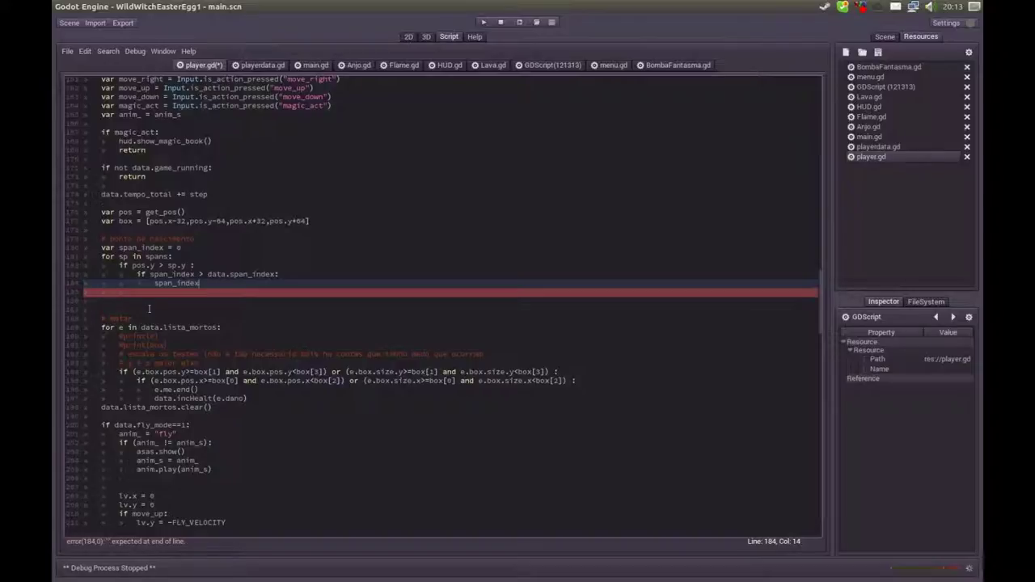
pyautogui.press('Home')
pyautogui.write('data.')
pyautogui.press('End')
pyautogui.write('= span')
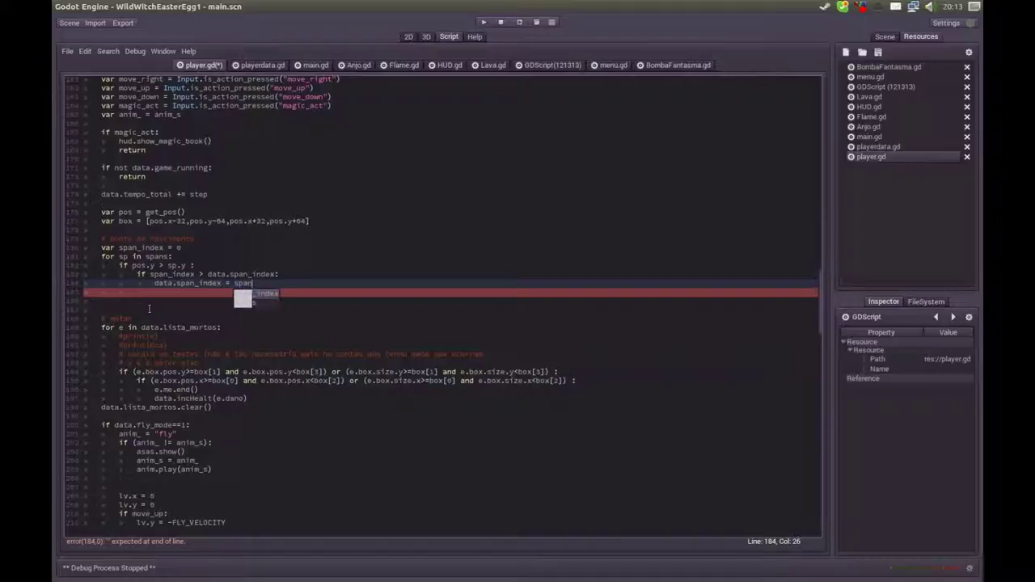
pyautogui.press('Return')
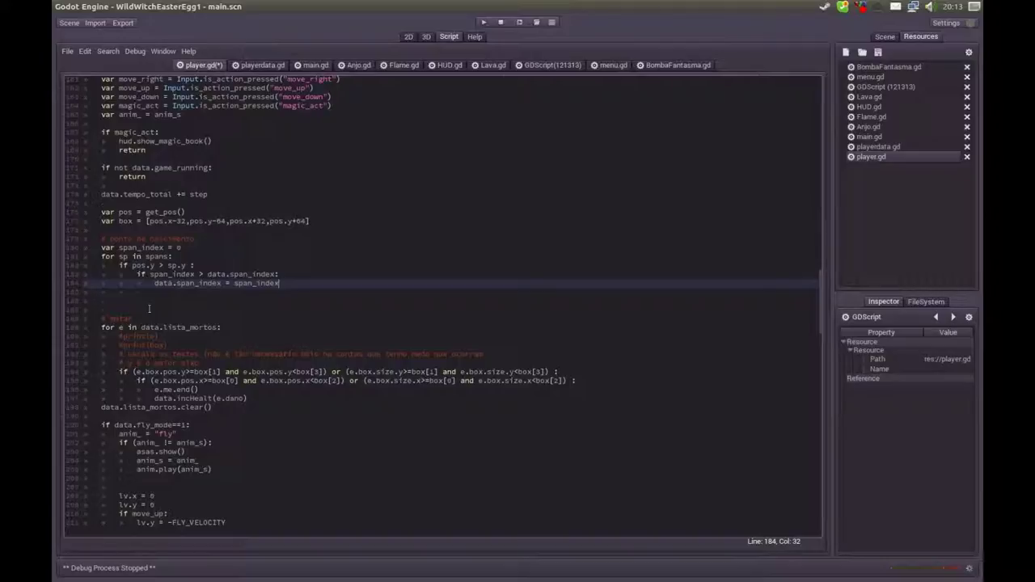
# Add an outdented span_index += 1 line so the index increments on every pass.
pyautogui.press('Return')
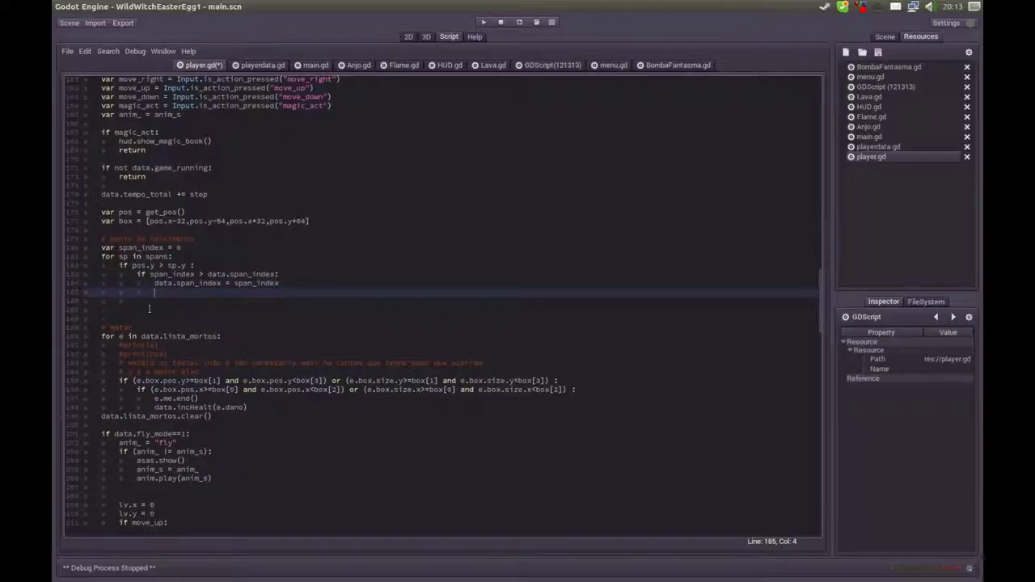
pyautogui.press('BackSpace')
pyautogui.press('Up')
pyautogui.press('Up')
pyautogui.press('Up')
pyautogui.press('Up')
pyautogui.press('Up')
pyautogui.press('Down')
pyautogui.press('Down')
pyautogui.press('Down')
pyautogui.press('Down')
pyautogui.press('Down')
pyautogui.press('Up')
pyautogui.write('span')
pyautogui.press('Return')
pyautogui.moveTo(63, 284)
pyautogui.moveTo(119, 283); pyautogui.dragTo(140, 284)
pyautogui.click(168, 293)
pyautogui.write('+= 1')
pyautogui.press('Down')
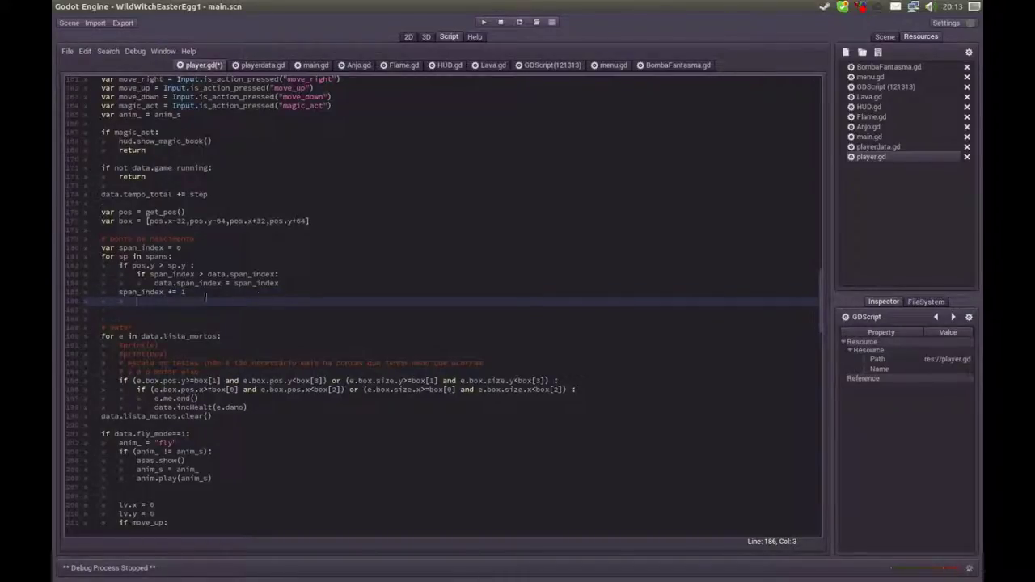
pyautogui.click(152, 283)
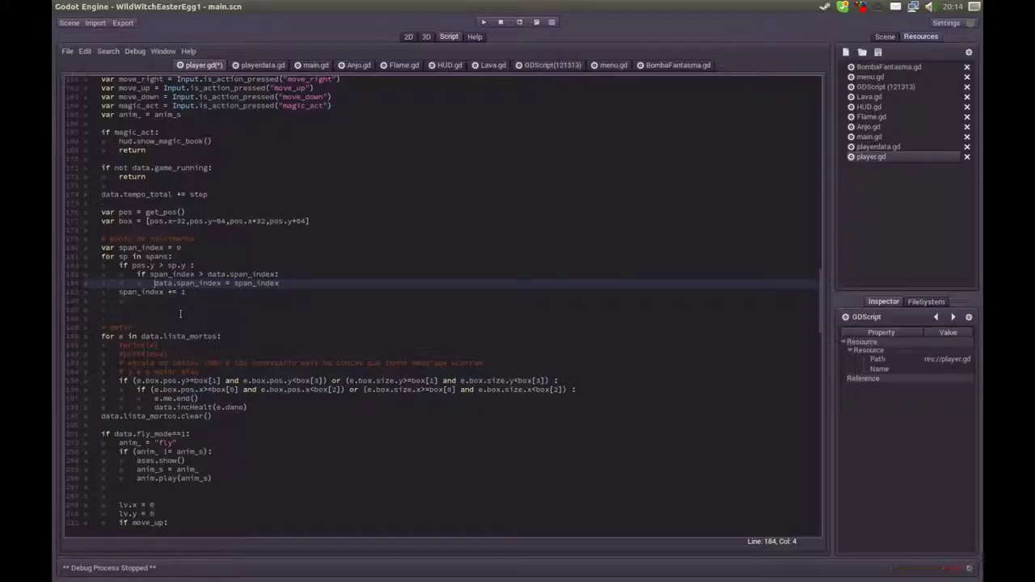
pyautogui.press('super+d')
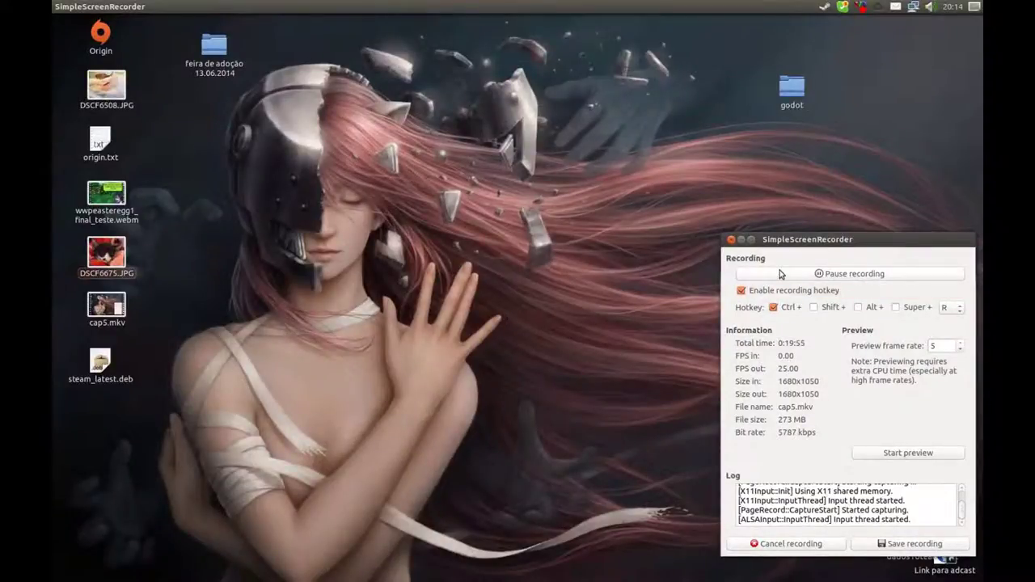
# Review the loop on lines 179–185, then switch to playerdata.gd to check var span_index = 0.
pyautogui.hotkey('alt', 'Tab')
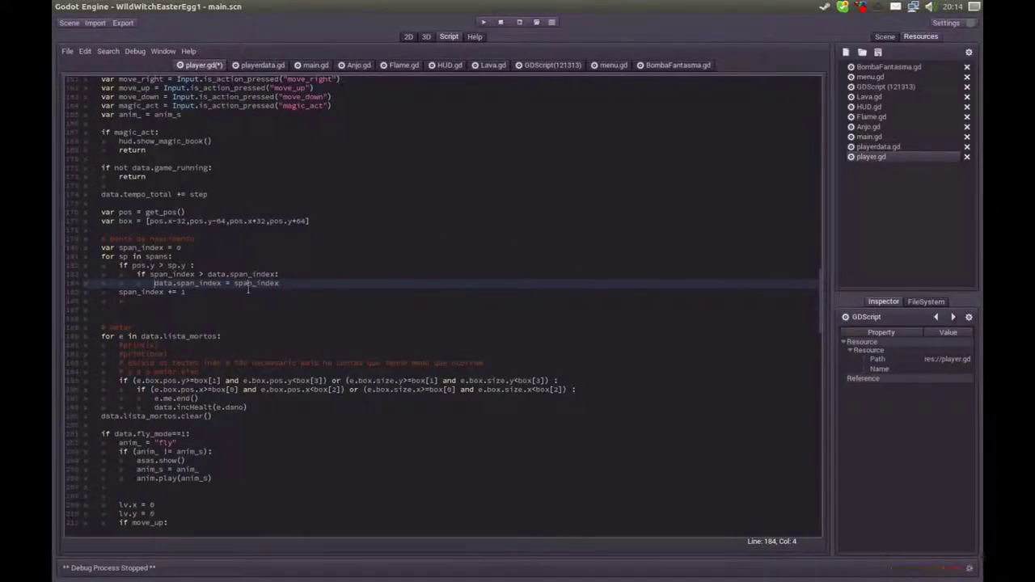
pyautogui.click(245, 297)
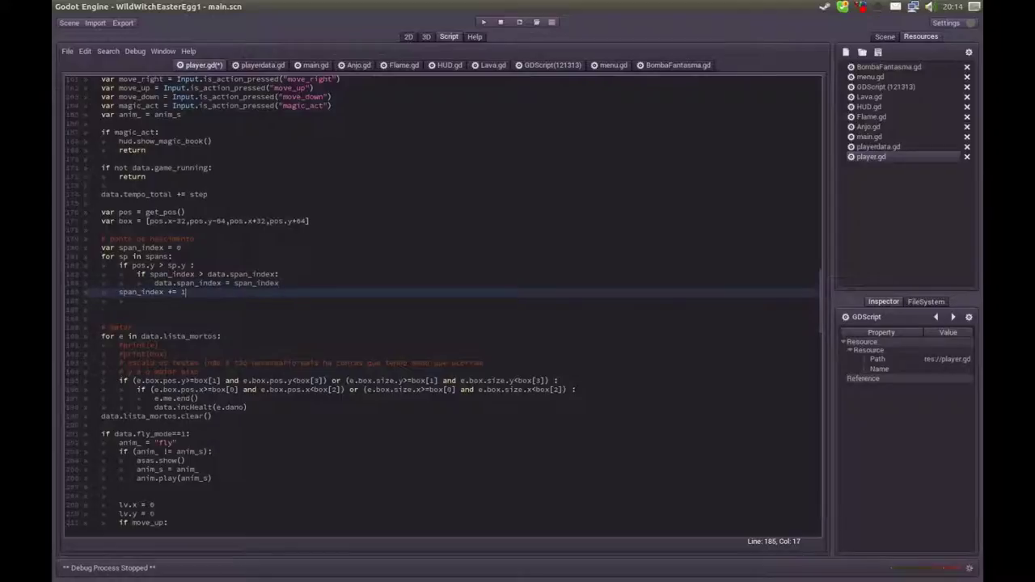
pyautogui.moveTo(165, 292); pyautogui.dragTo(186, 293)
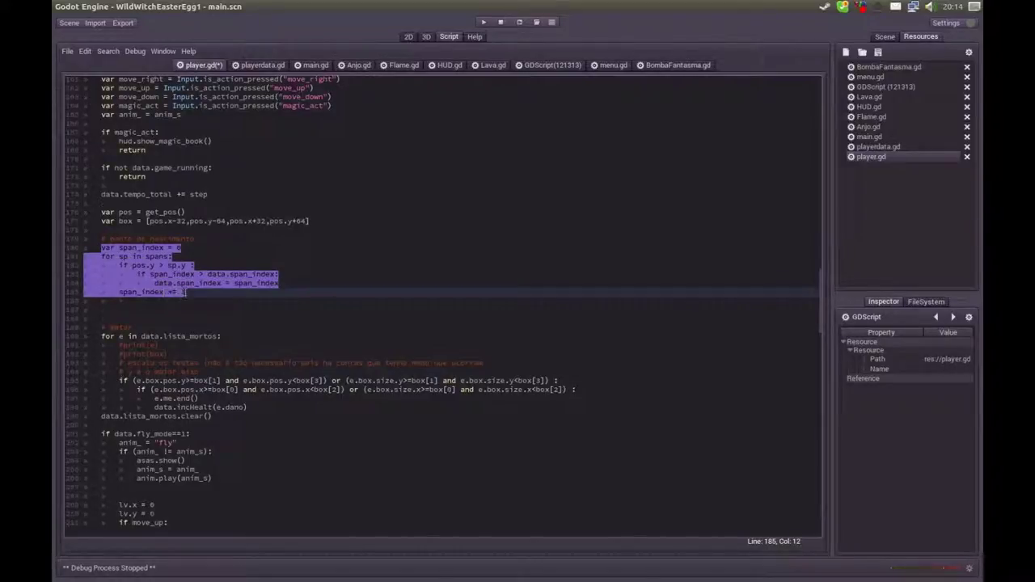
pyautogui.click(187, 295)
pyautogui.click(289, 288)
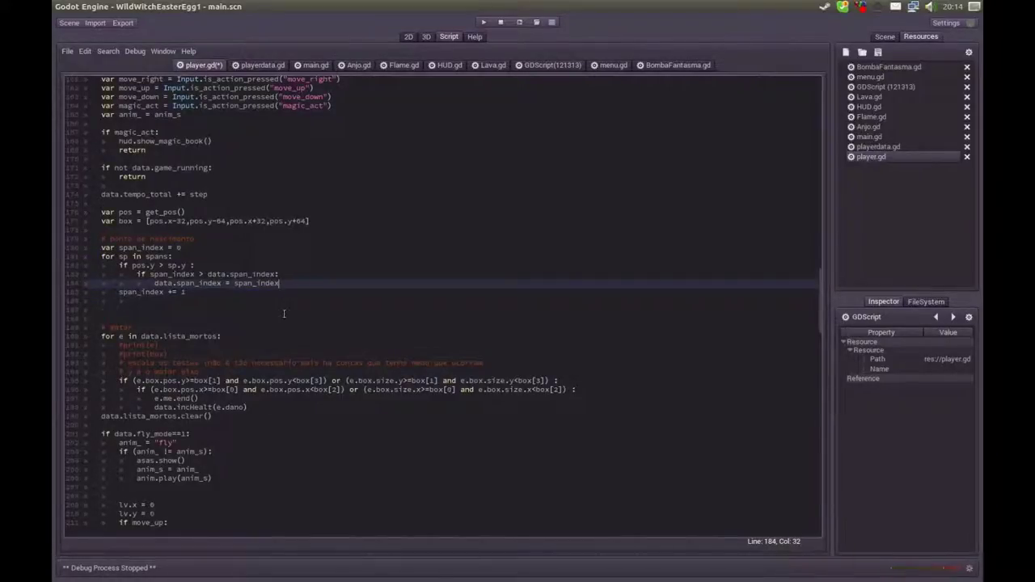
pyautogui.moveTo(818, 280)
pyautogui.mouseDown()
pyautogui.moveTo(821, 295)
pyautogui.moveTo(820, 281)
pyautogui.mouseUp()
pyautogui.click(255, 65)
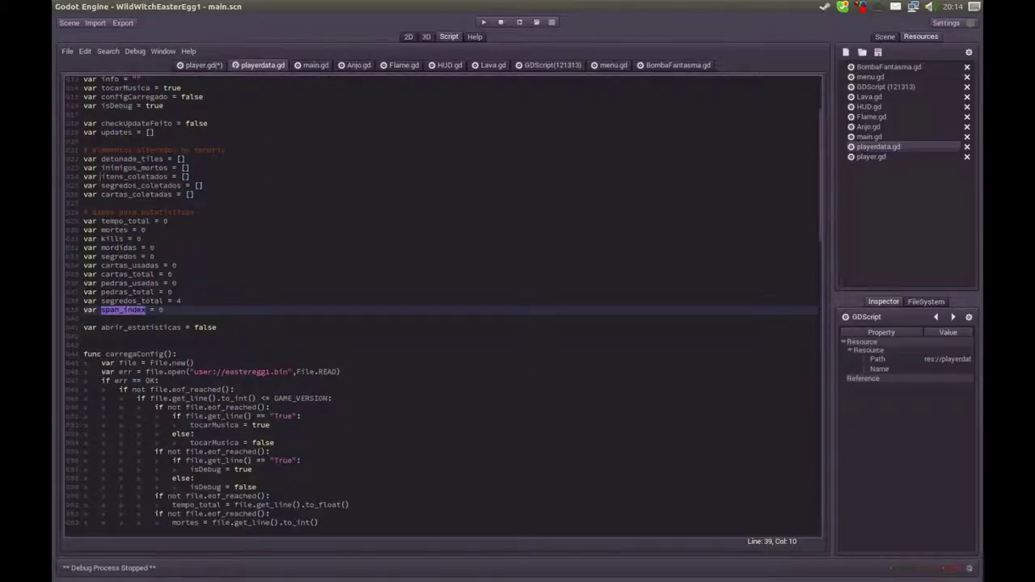
pyautogui.click(203, 69)
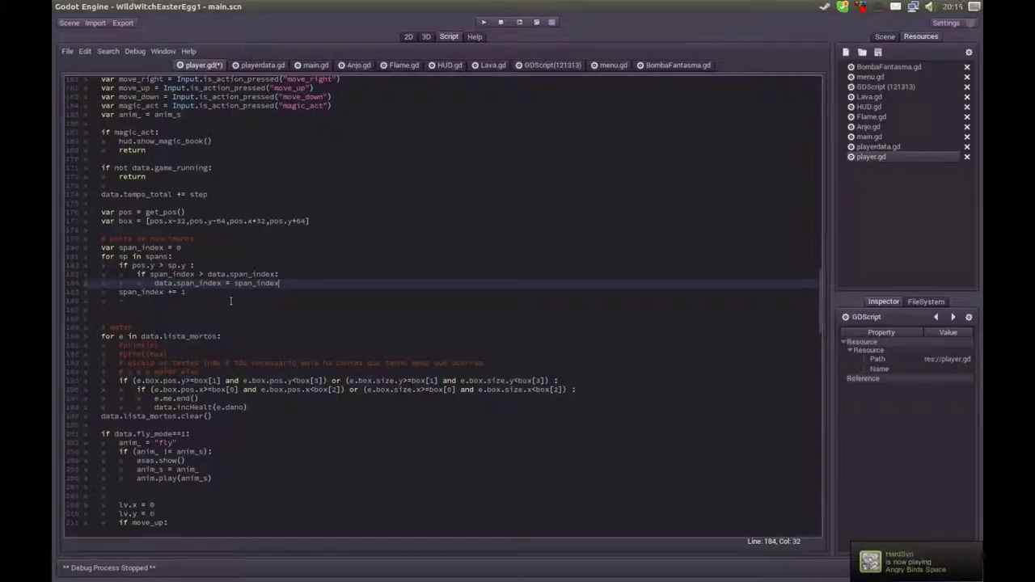
pyautogui.moveTo(157, 283); pyautogui.dragTo(259, 284)
pyautogui.click(106, 309)
pyautogui.click(317, 66)
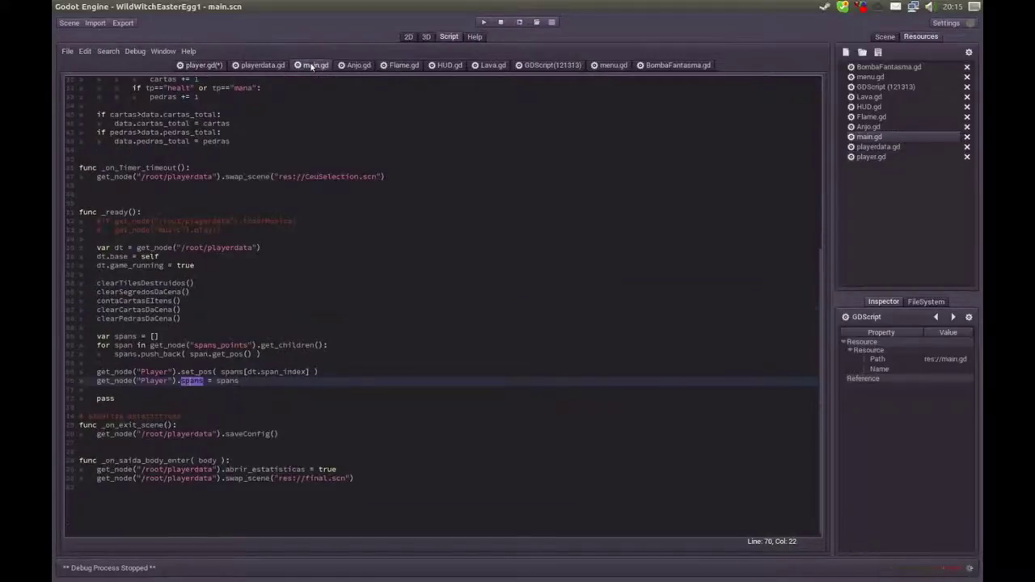
pyautogui.press('Down')
pyautogui.press('Down')
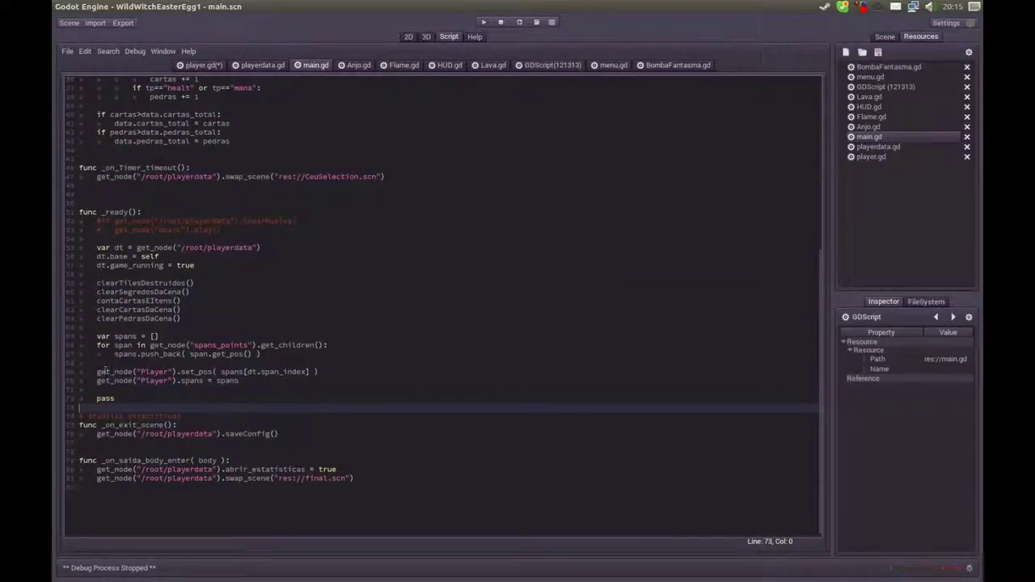
pyautogui.moveTo(221, 372); pyautogui.dragTo(309, 371)
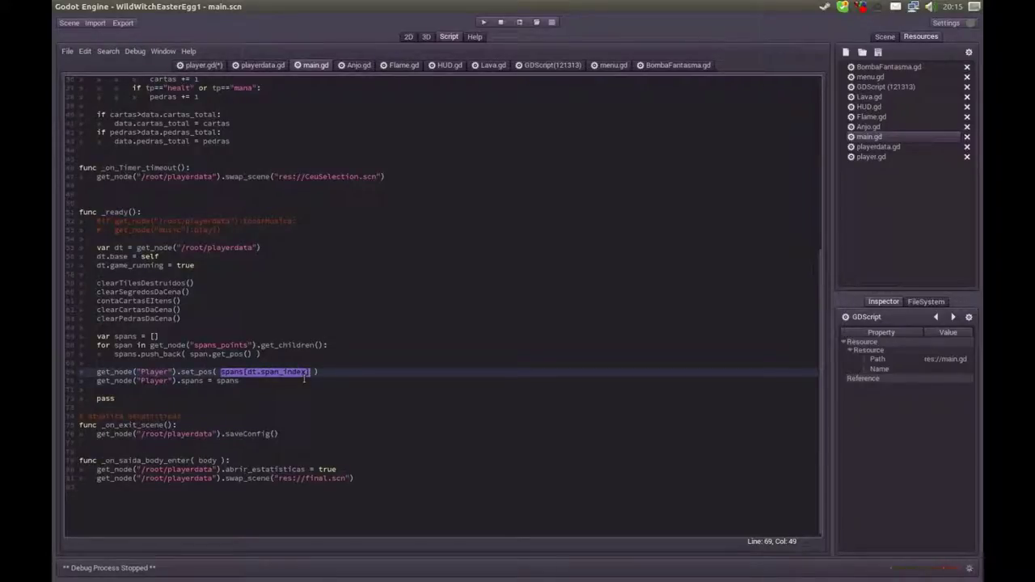
pyautogui.click(197, 68)
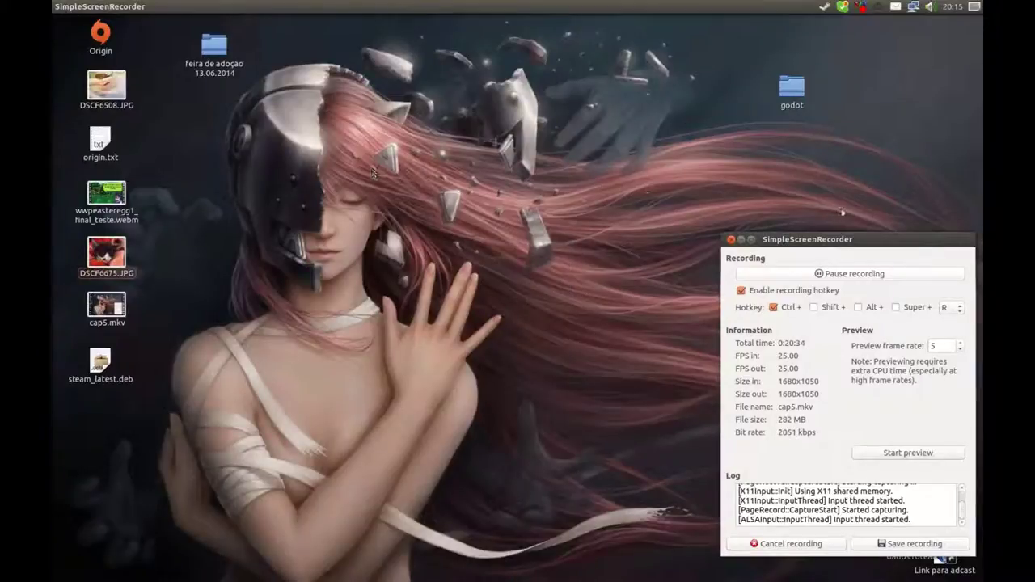
# Return to the Godot editor and run the main scene with Play Scene.
pyautogui.hotkey('alt', 'Tab')
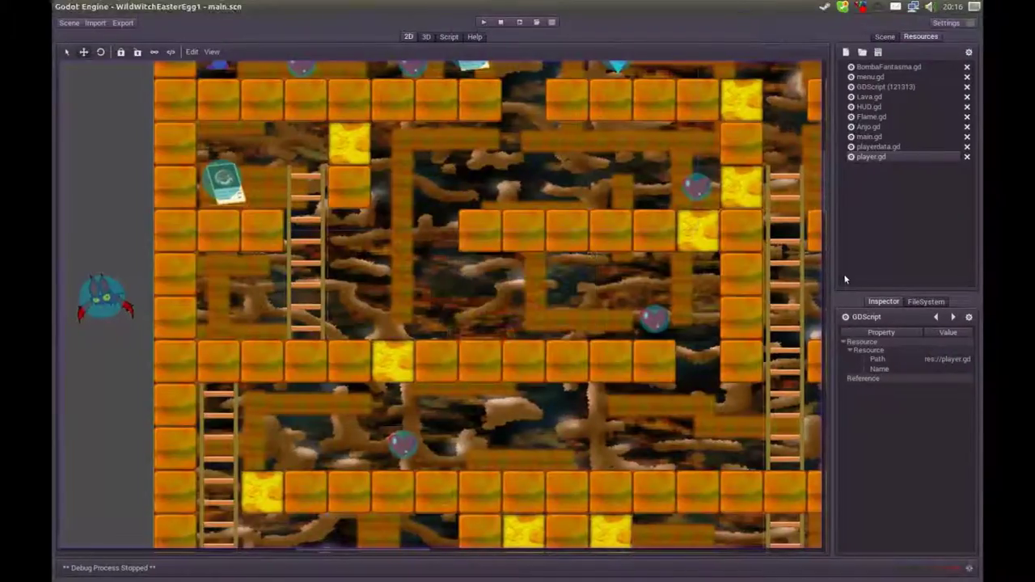
pyautogui.hotkey('alt', 'Tab')
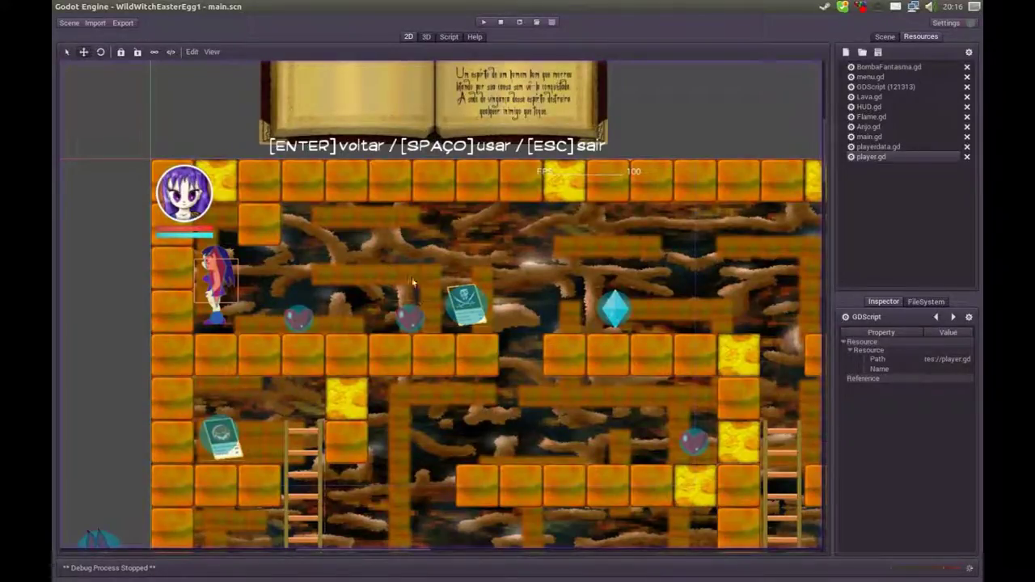
pyautogui.click(519, 25)
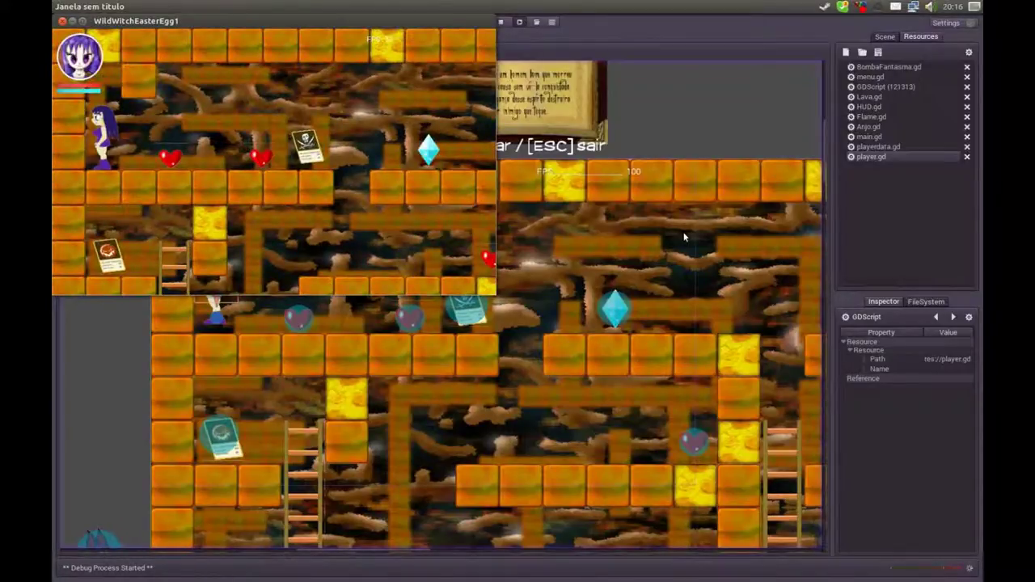
# Walk the witch left and right and climb up and down the first ladders.
pyautogui.press('Right')
pyautogui.press('Right')
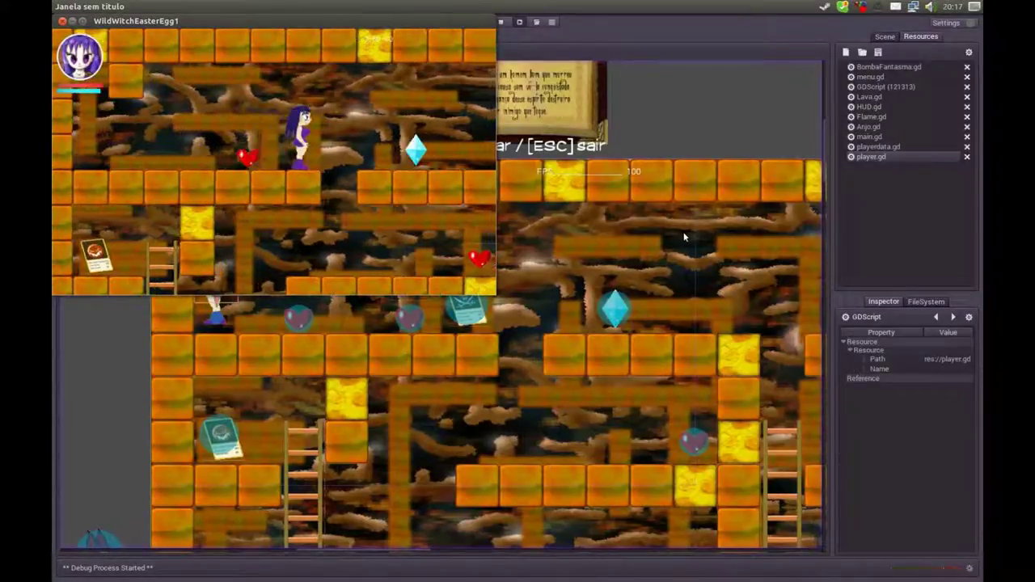
pyautogui.press('Left')
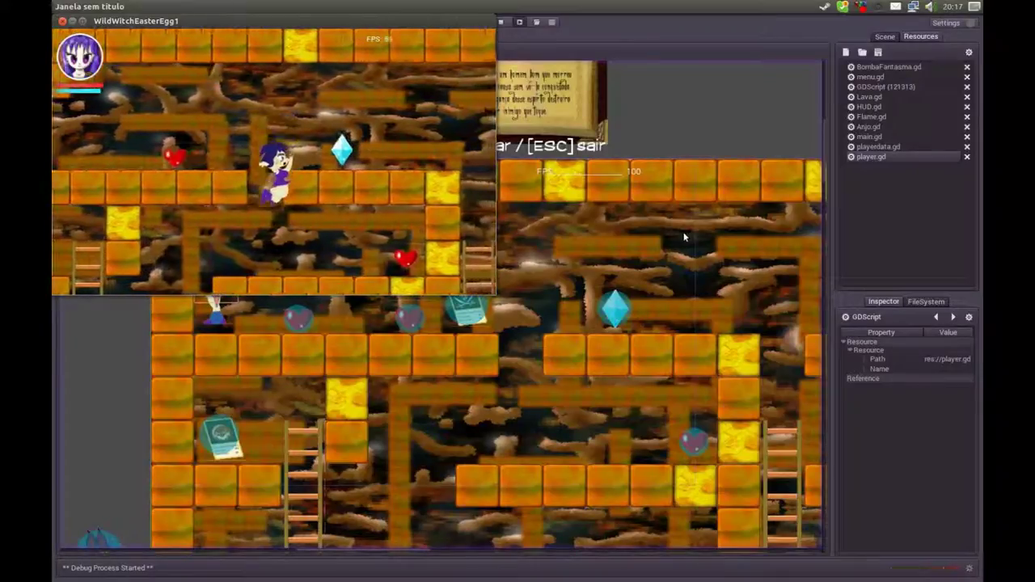
pyautogui.press('Left')
pyautogui.press('Up')
pyautogui.press('Up')
pyautogui.press('Left')
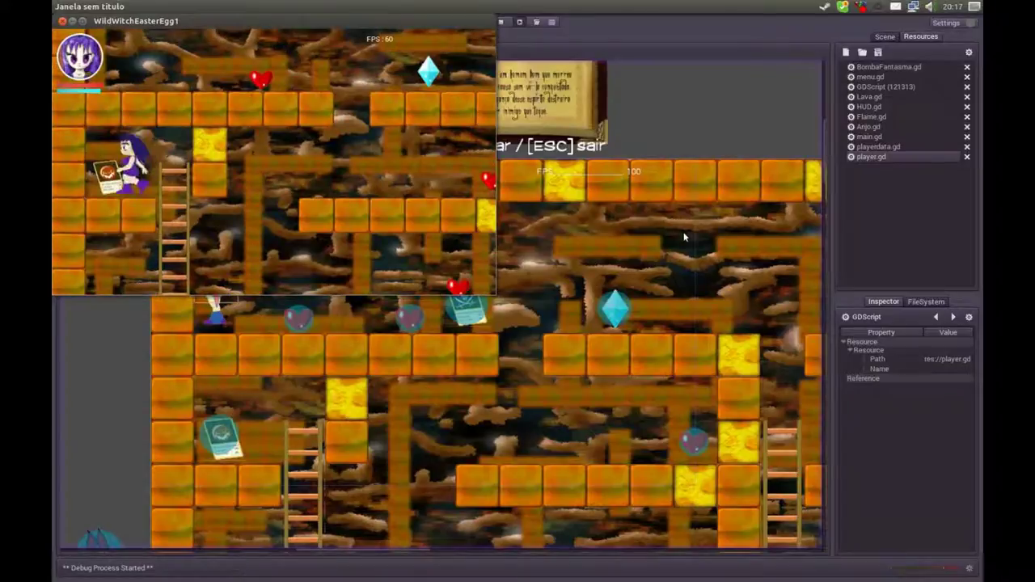
pyautogui.press('Down')
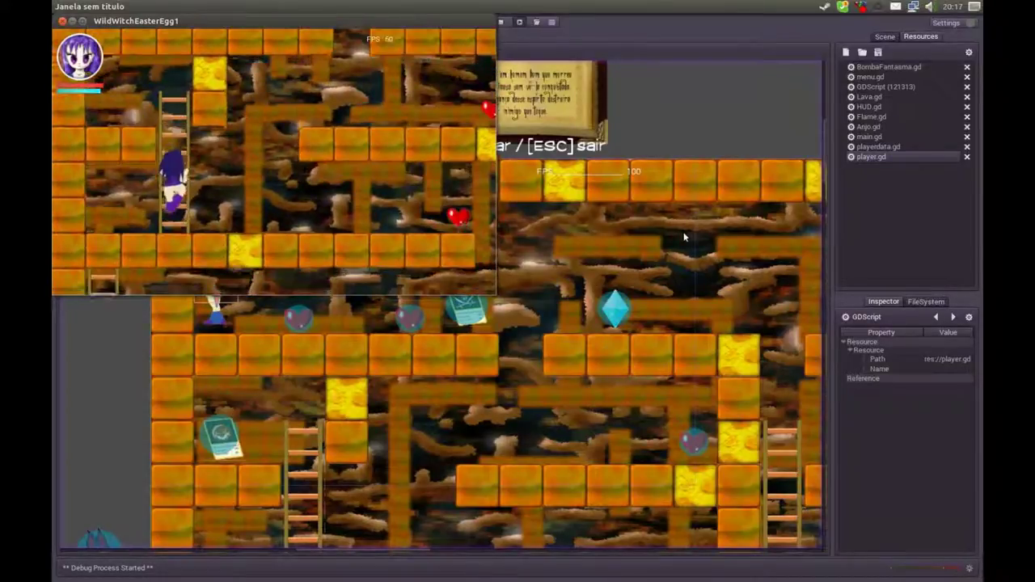
pyautogui.press('Right')
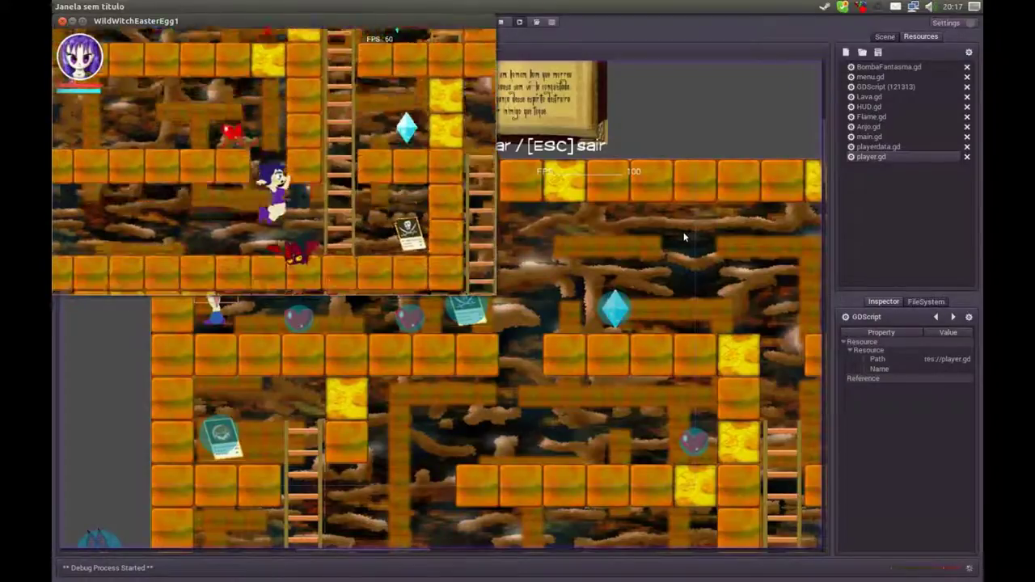
pyautogui.press('Left')
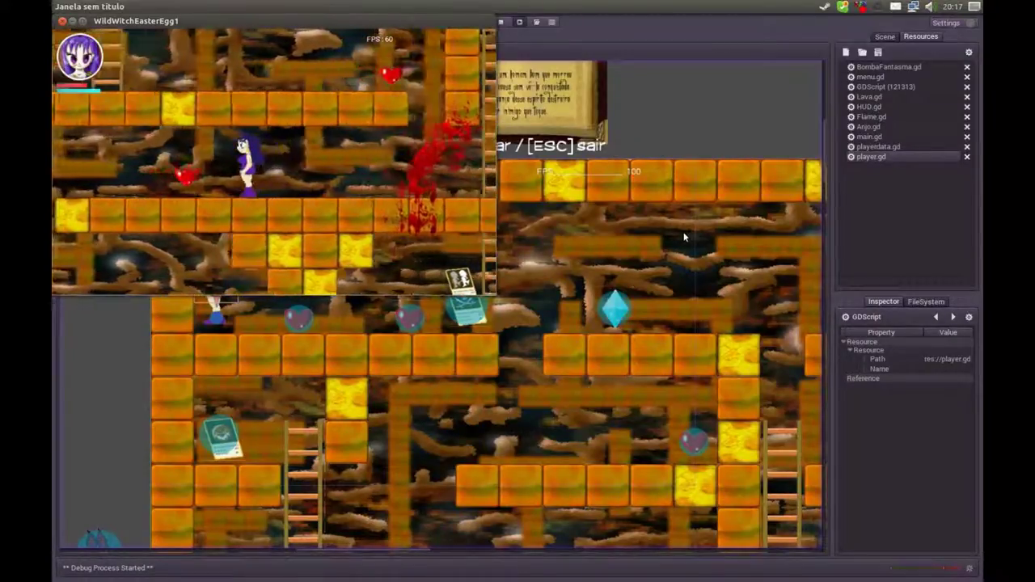
pyautogui.press('Left')
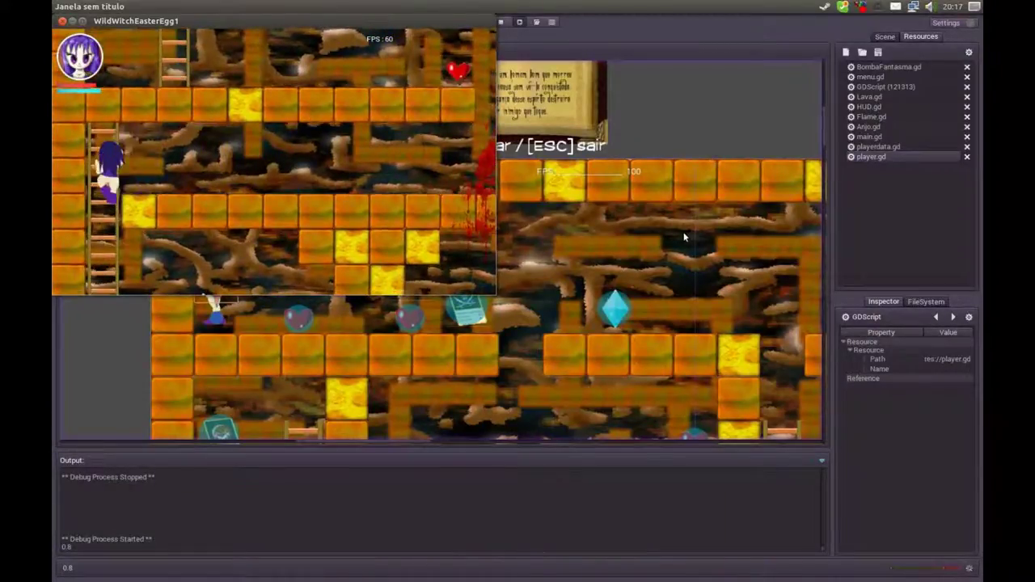
pyautogui.press('Down')
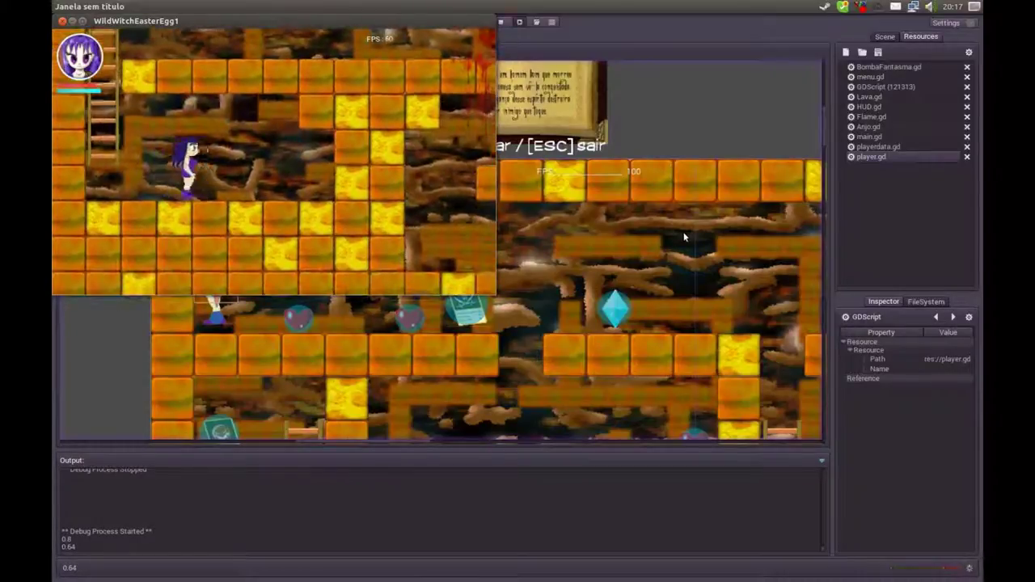
# Continue across platforms, flip the in-game book page, and climb further ladders to the right.
pyautogui.press('Right')
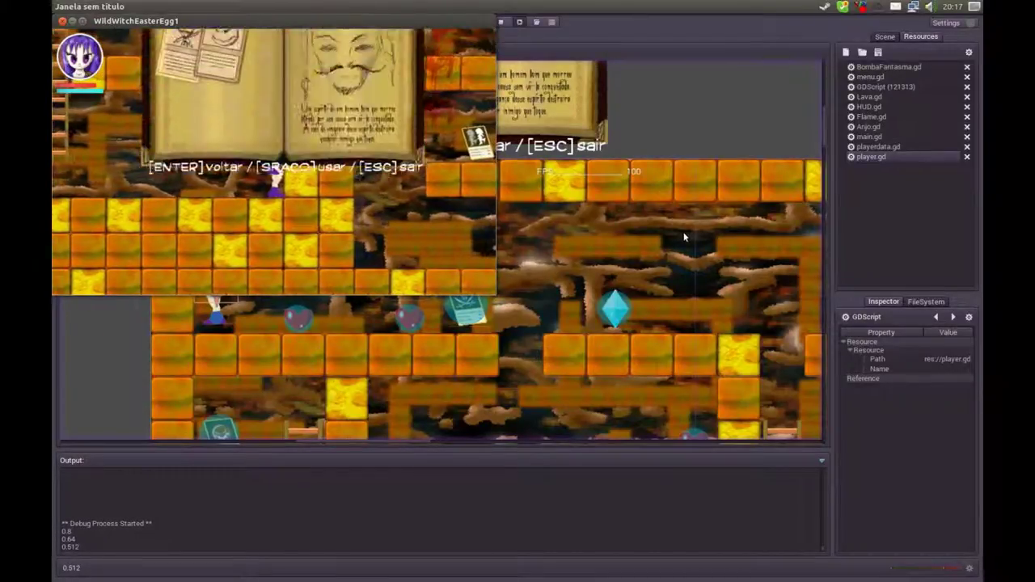
pyautogui.press('Right')
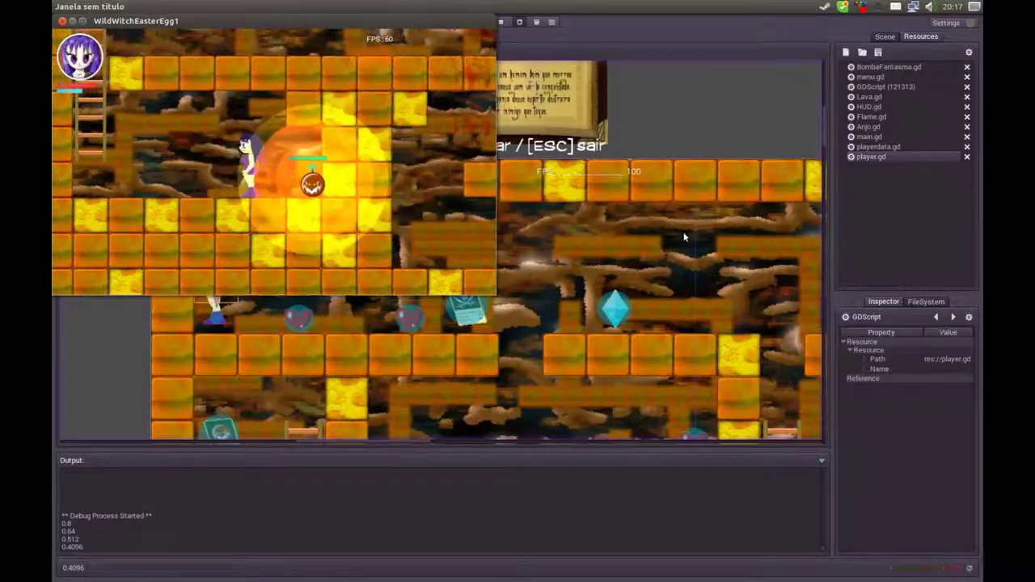
pyautogui.press('Left')
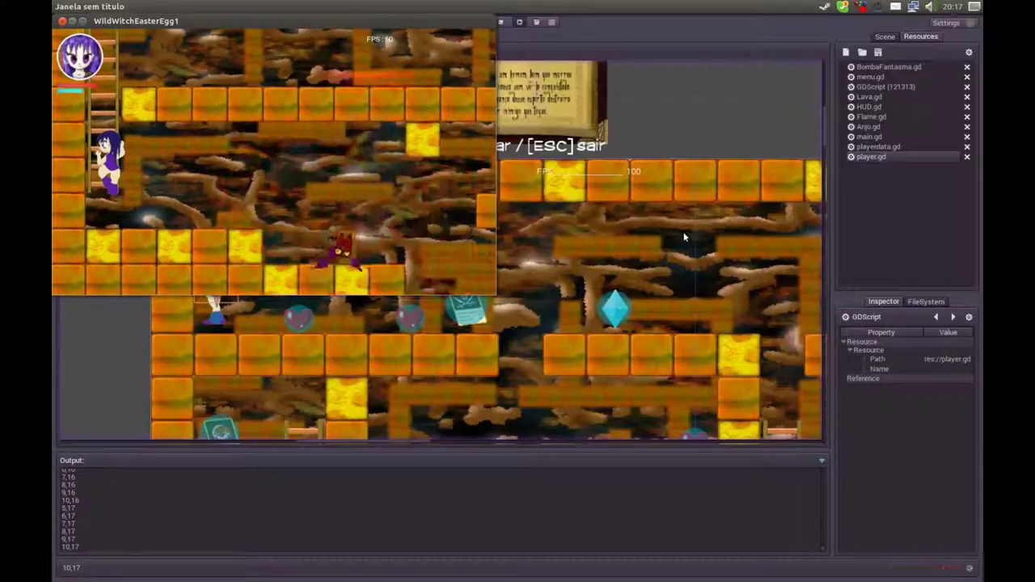
pyautogui.press('Right')
pyautogui.press('Right')
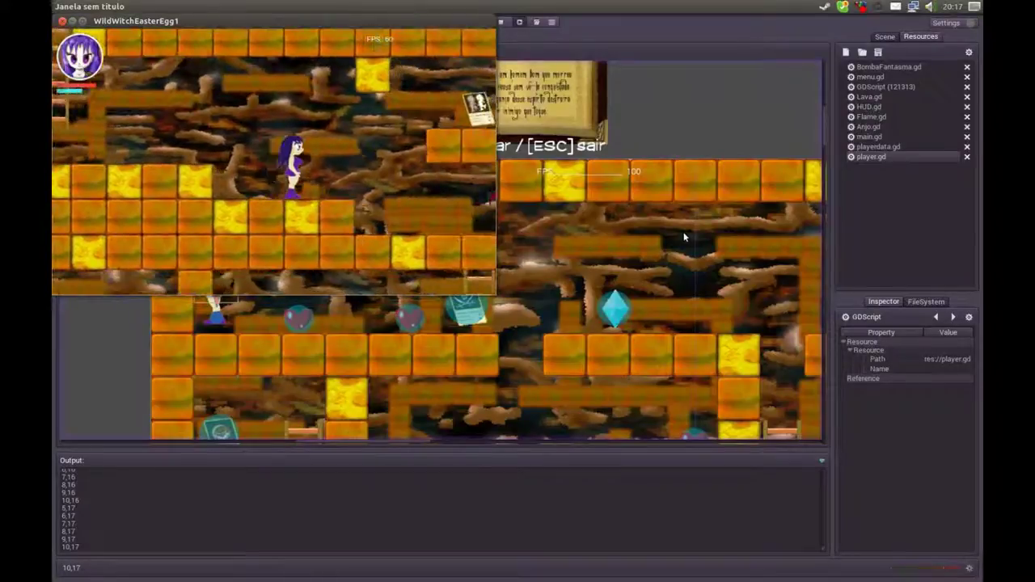
pyautogui.press('Right')
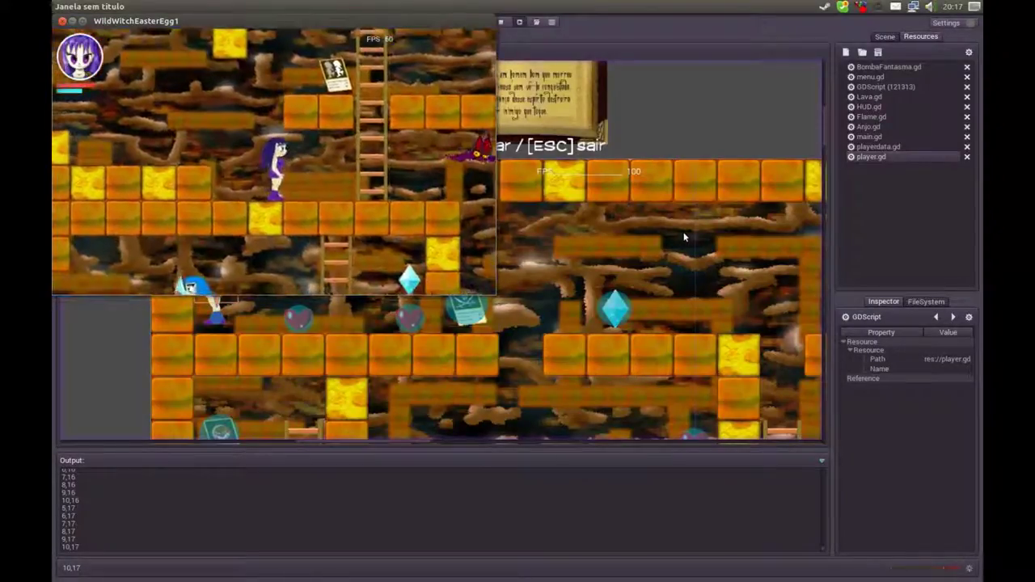
pyautogui.press('Right')
pyautogui.press('Up')
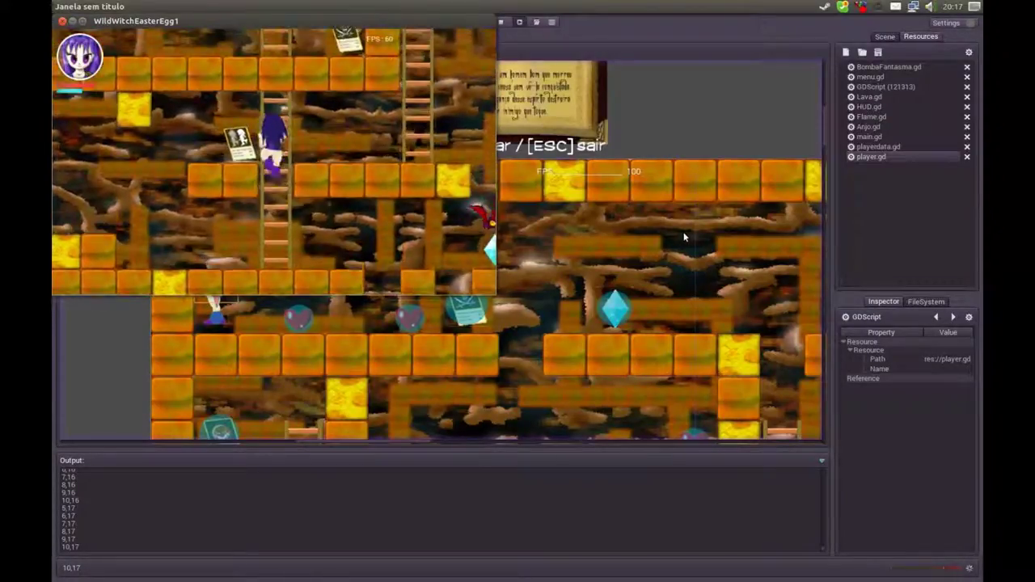
pyautogui.press('Down')
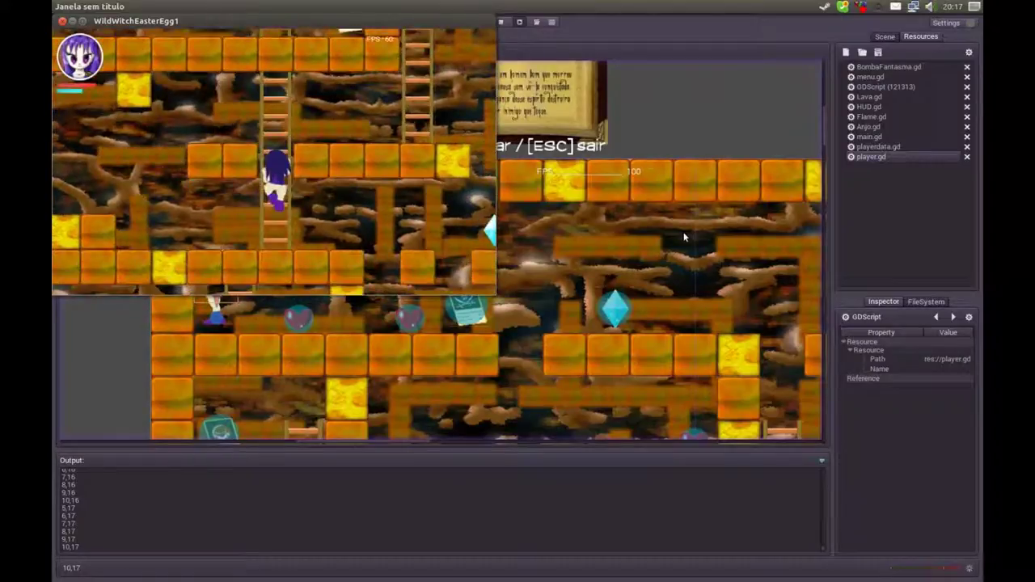
pyautogui.press('Right')
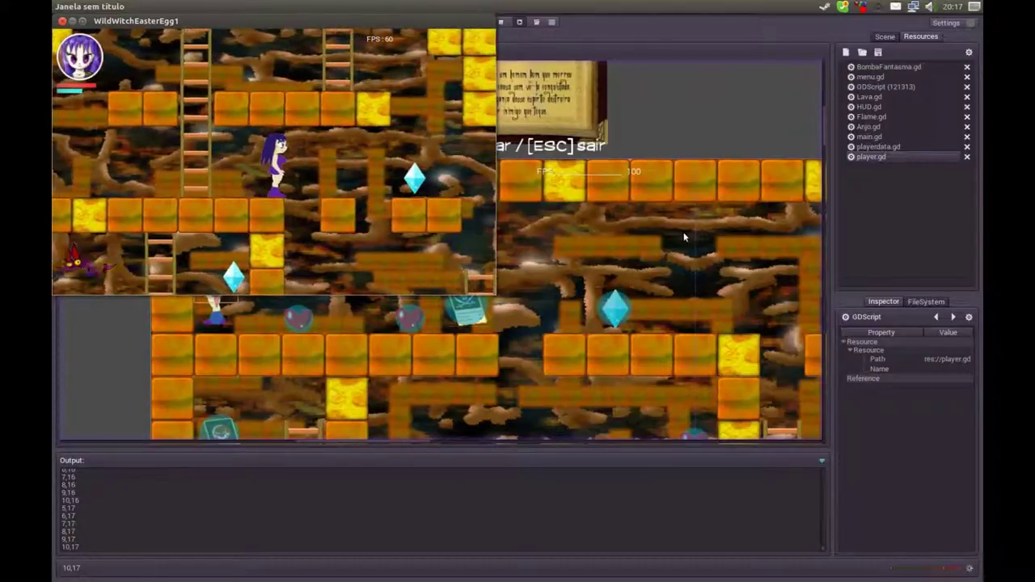
pyautogui.press('Right')
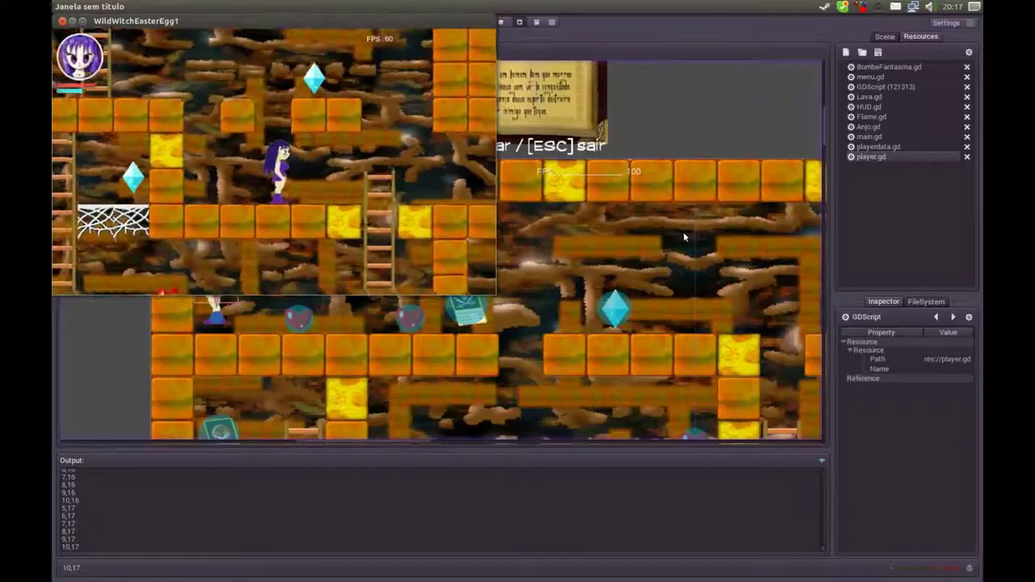
pyautogui.press('Right')
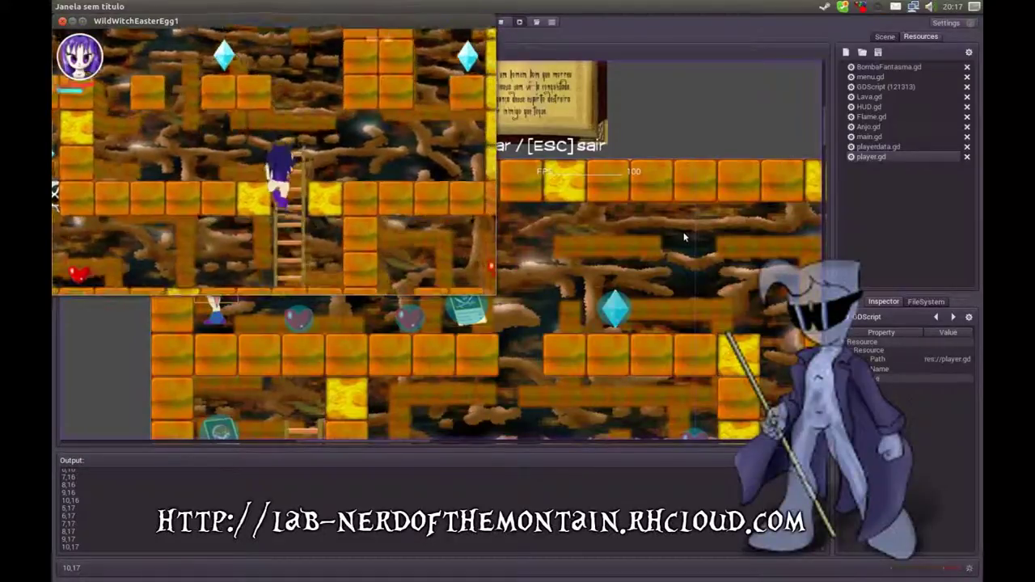
# Walk the witch into the blue enemy, revive her with Space, and keep walking.
pyautogui.press('Down')
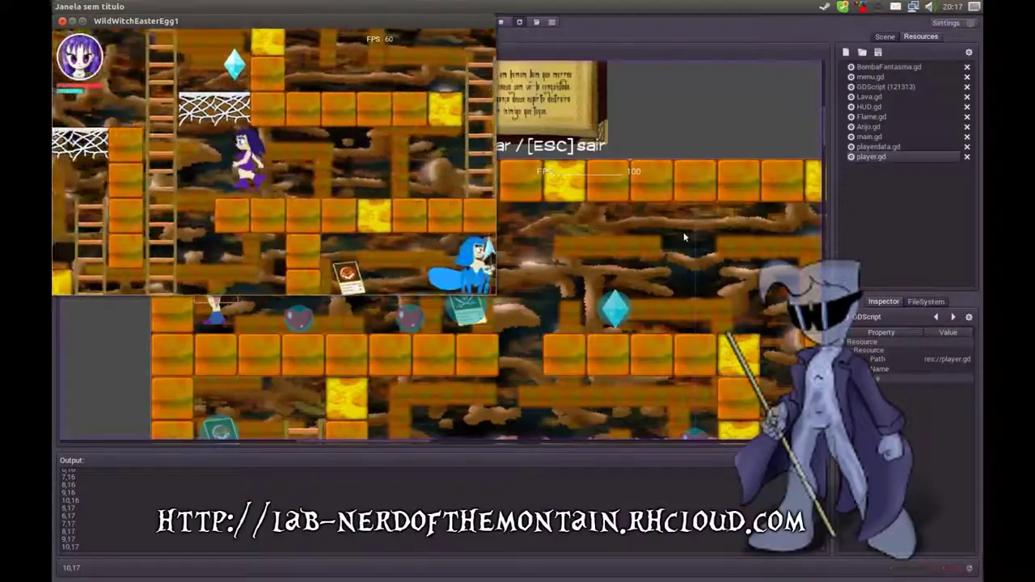
pyautogui.press('Left')
pyautogui.press('Up')
pyautogui.press('Left')
pyautogui.press('Left')
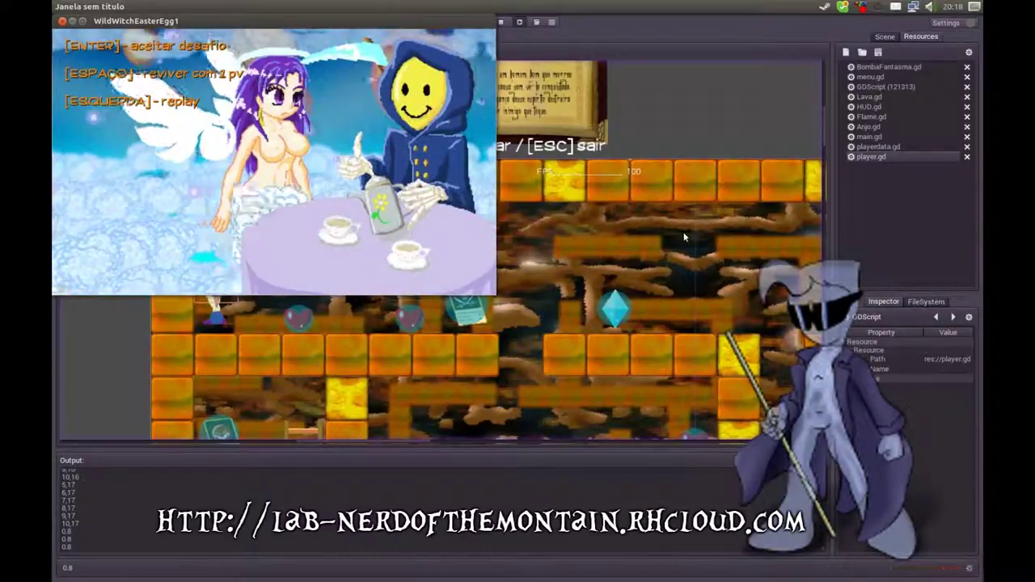
pyautogui.press('space')
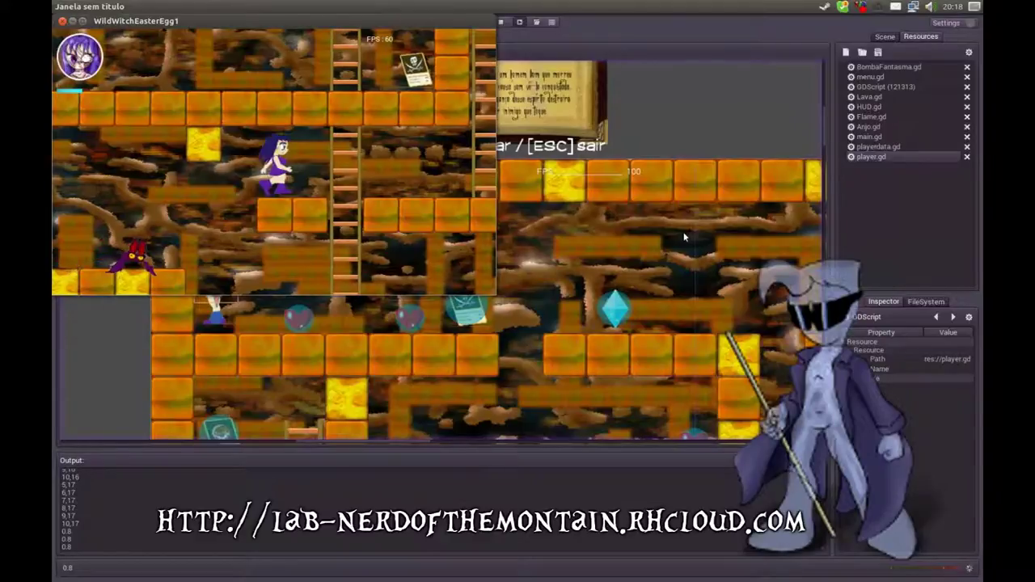
pyautogui.press('Right')
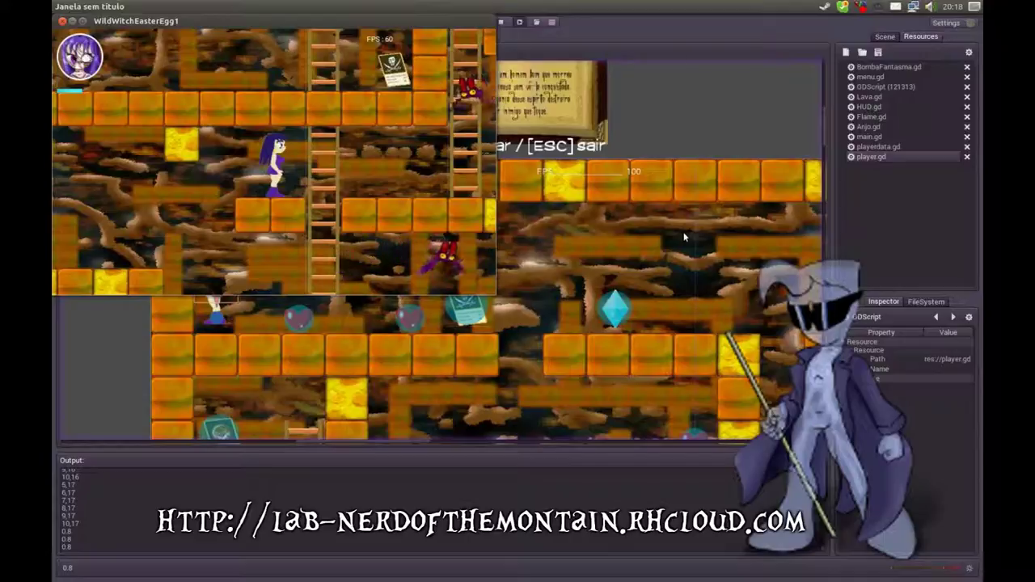
pyautogui.press('Left')
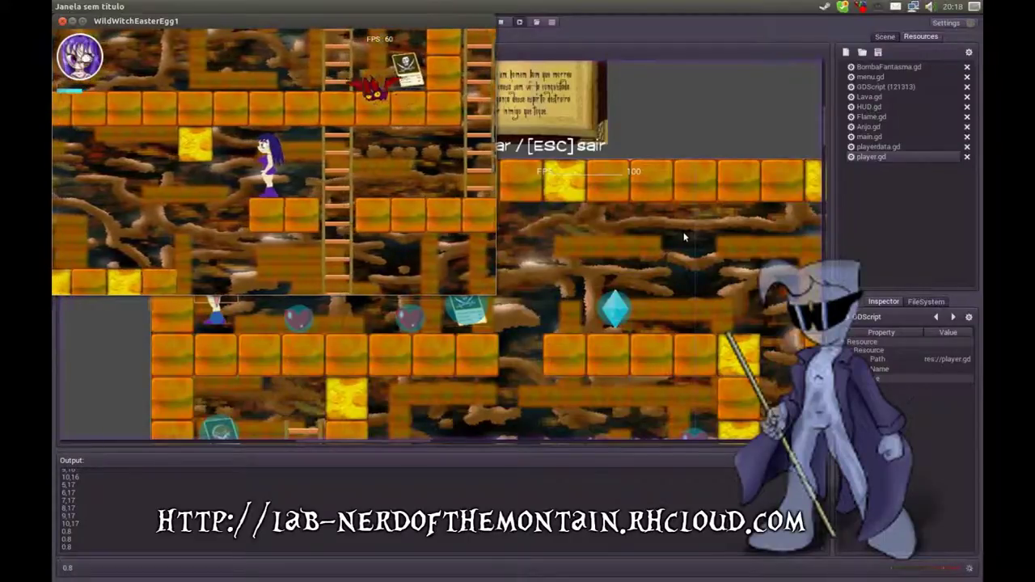